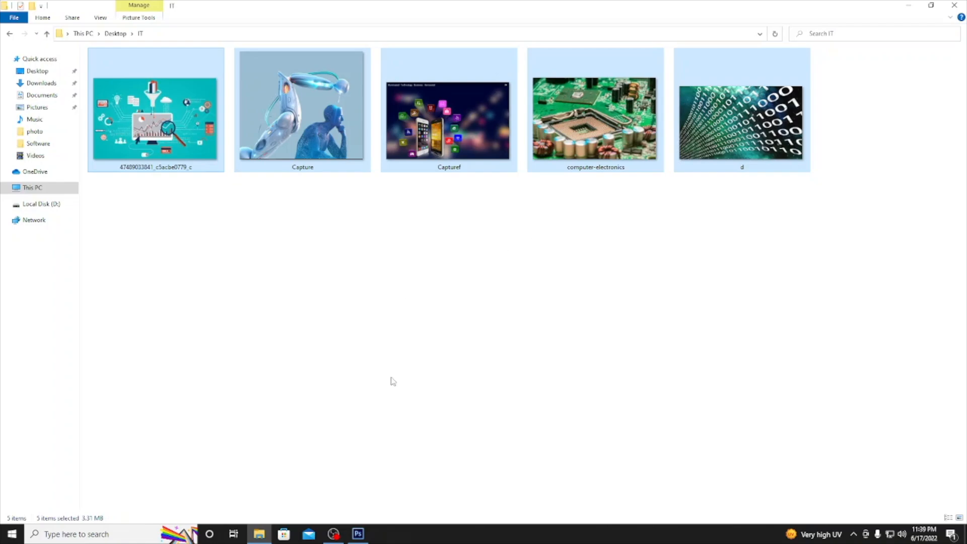
# Switch to Photoshop and create a new document with the International Paper preset at A4 size
pyautogui.click(358, 534)
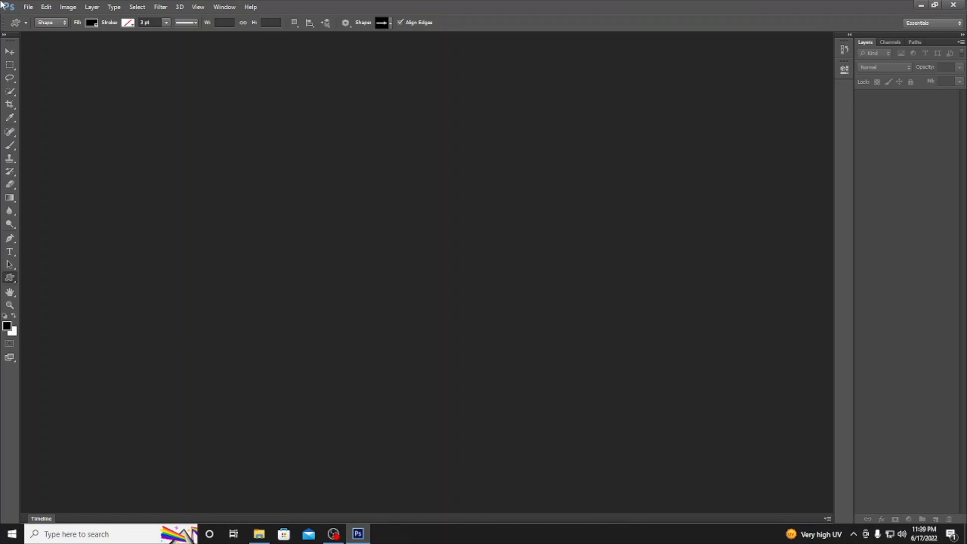
pyautogui.click(21, 6)
pyautogui.press('Right')
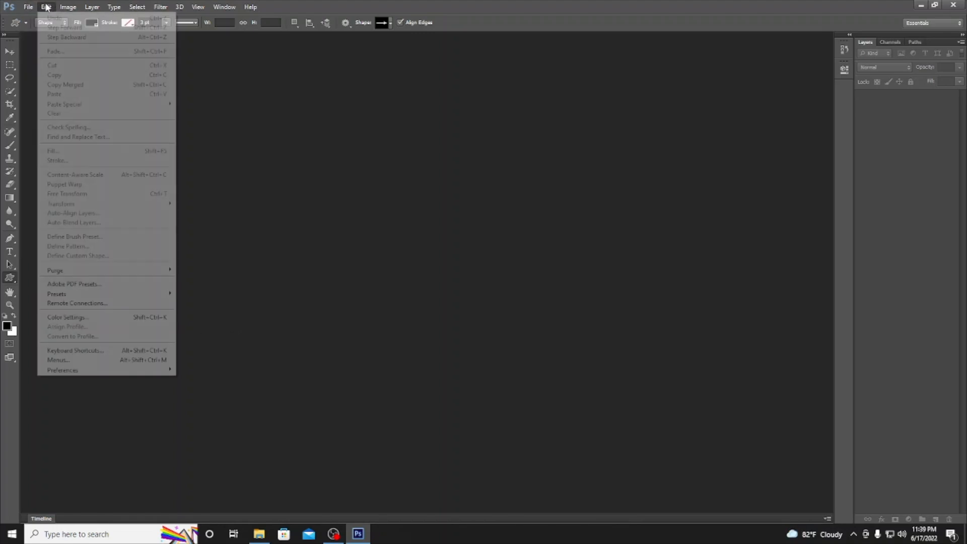
pyautogui.click(30, 17)
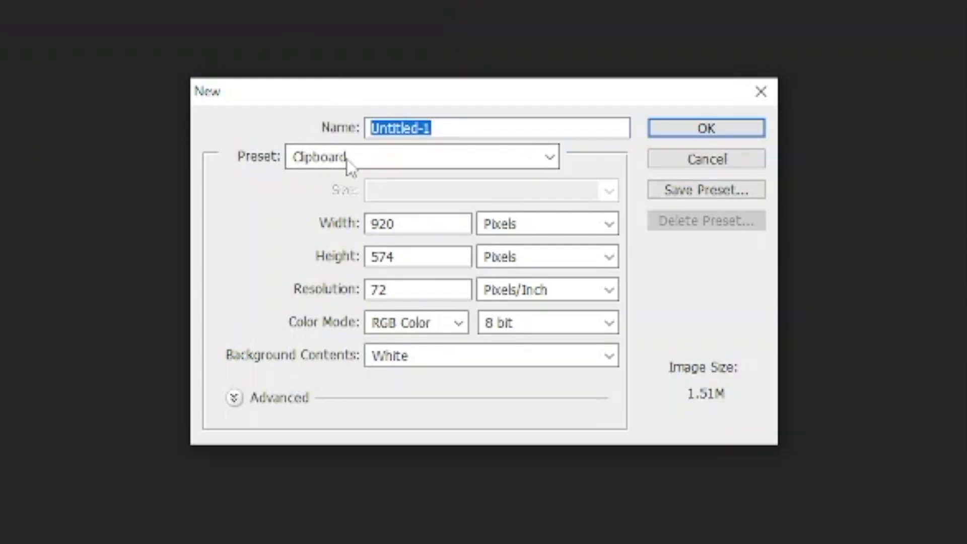
pyautogui.click(335, 165)
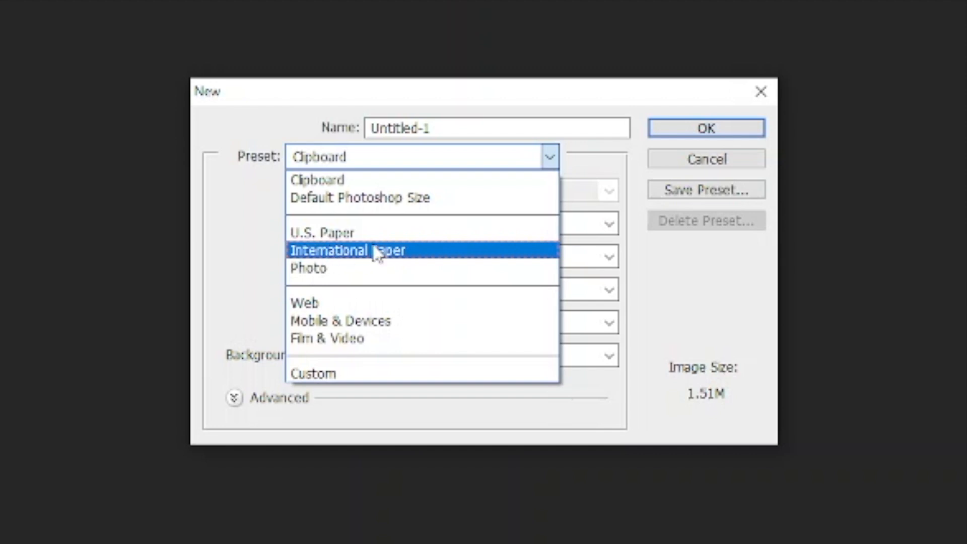
pyautogui.click(400, 252)
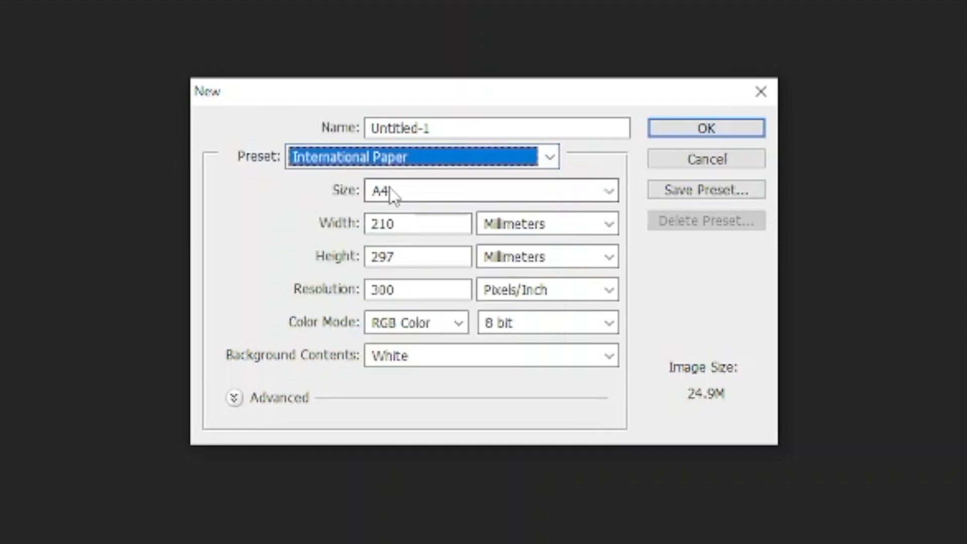
pyautogui.click(426, 190)
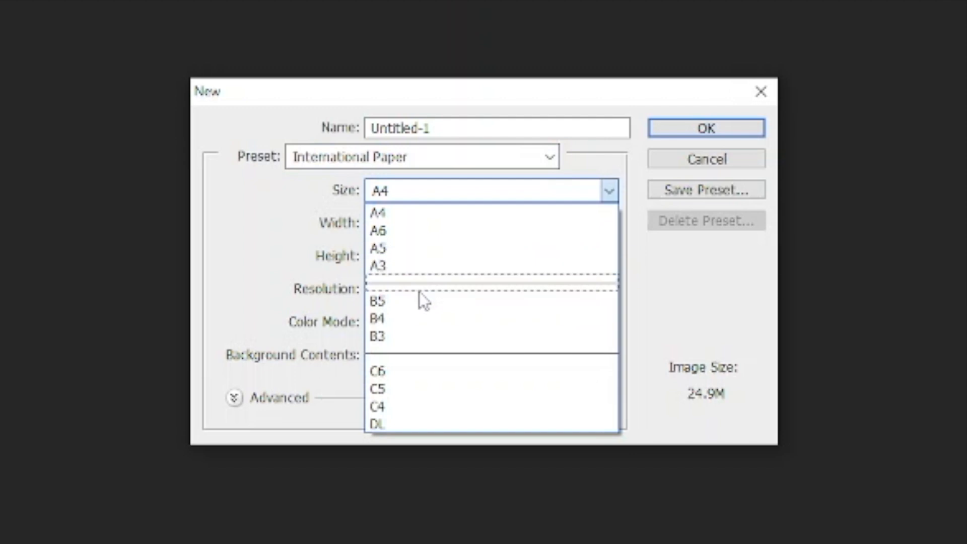
pyautogui.click(521, 207)
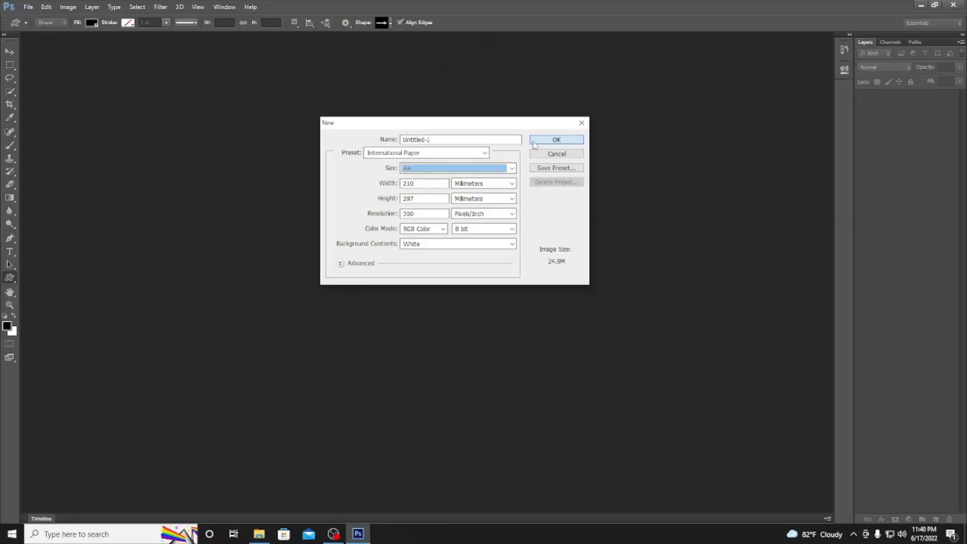
pyautogui.click(533, 140)
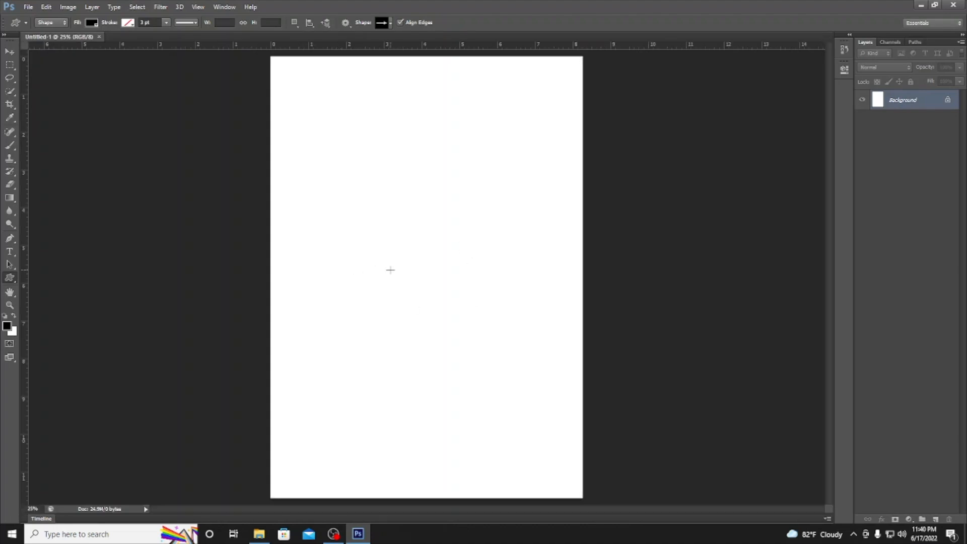
# Fit the page to the screen and place two horizontal guides at about 3.6 and 10 inches down the page
pyautogui.click(10, 305)
pyautogui.click(306, 23)
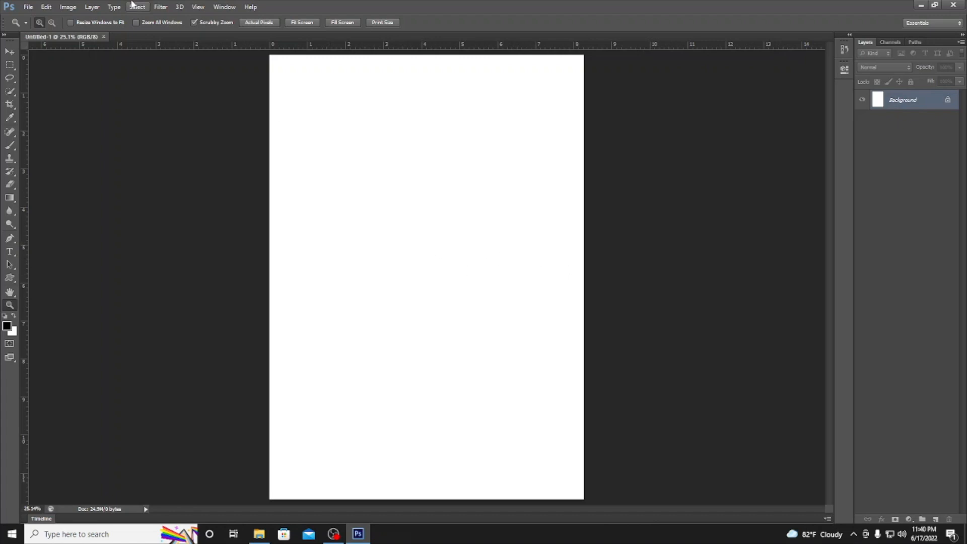
pyautogui.click(9, 51)
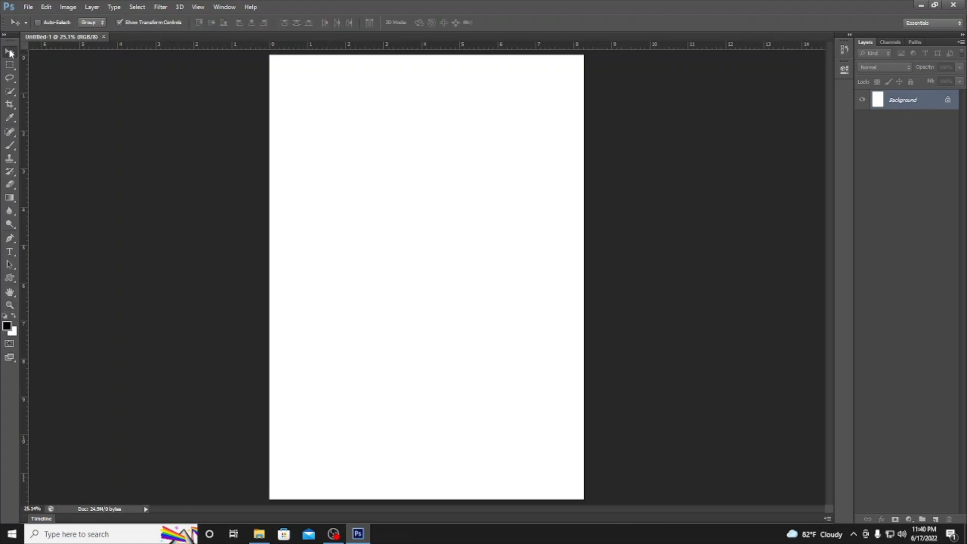
pyautogui.moveTo(283, 51); pyautogui.dragTo(289, 206)
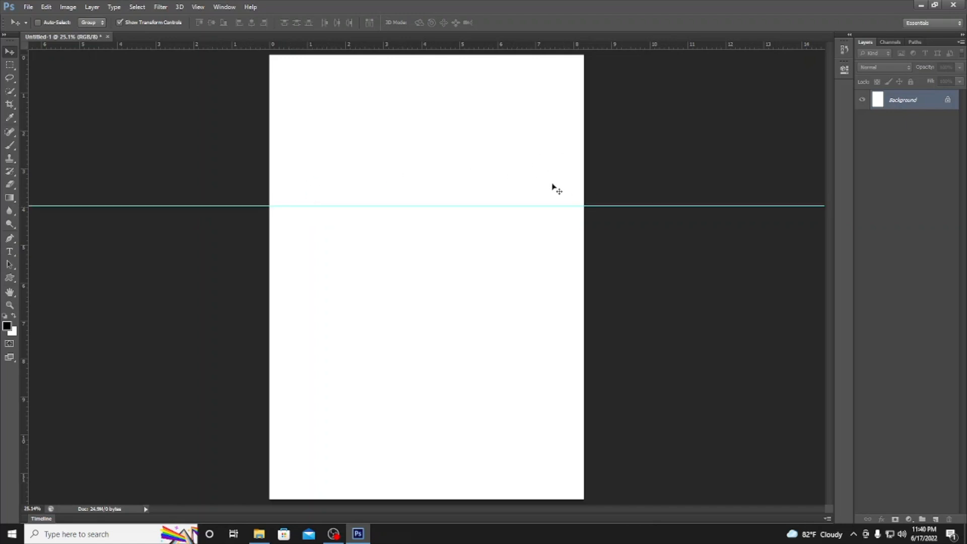
pyautogui.moveTo(368, 205); pyautogui.dragTo(367, 190)
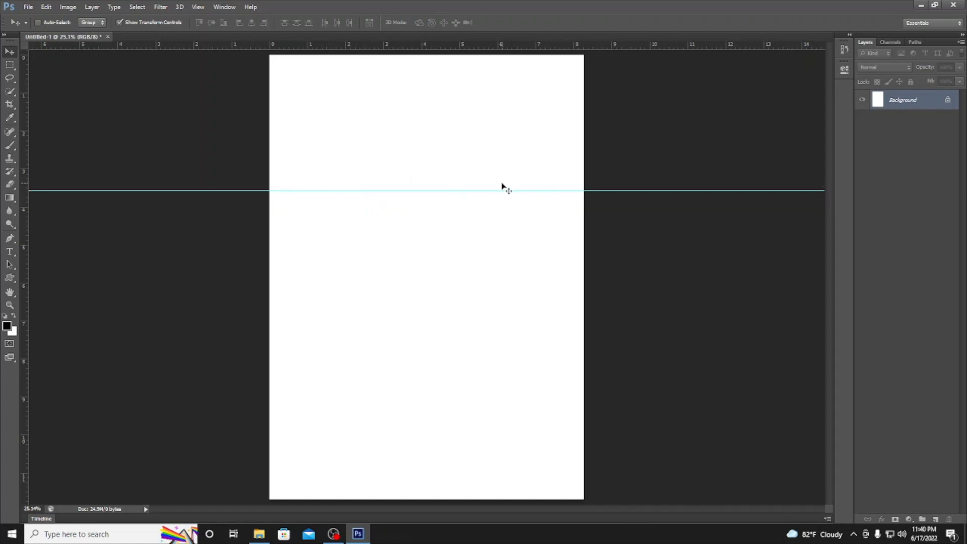
pyautogui.moveTo(393, 47); pyautogui.dragTo(386, 438)
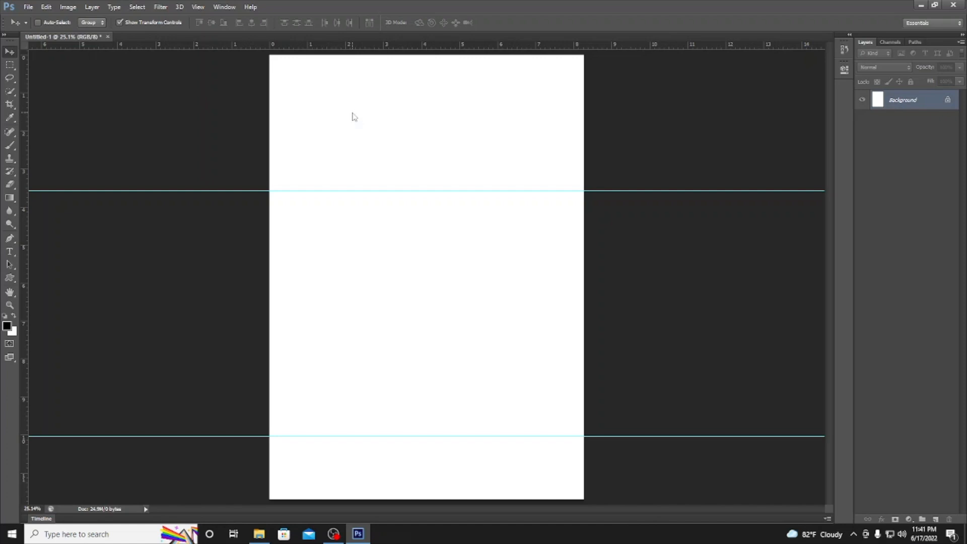
# Open all five images from the IT folder on the Desktop
pyautogui.hotkey('ctrl', 'o')
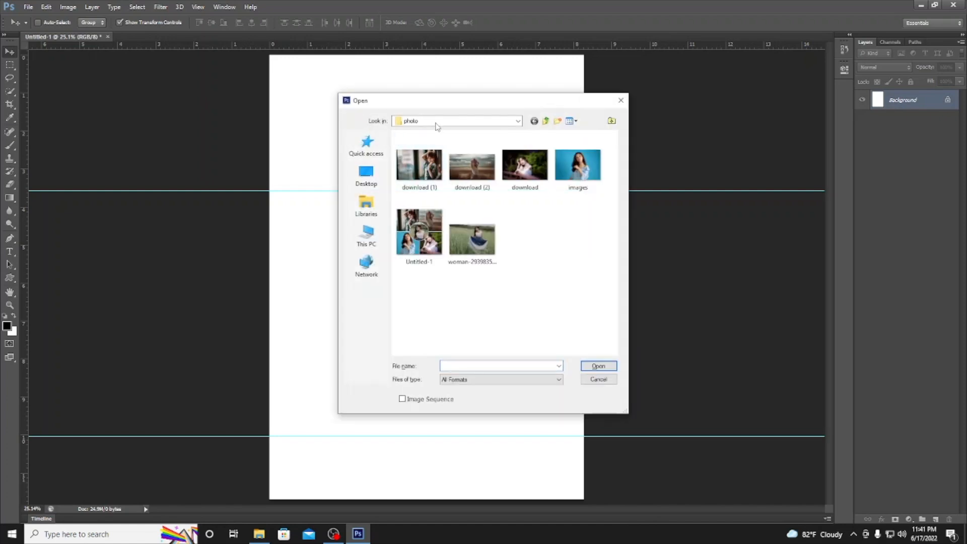
pyautogui.click(436, 123)
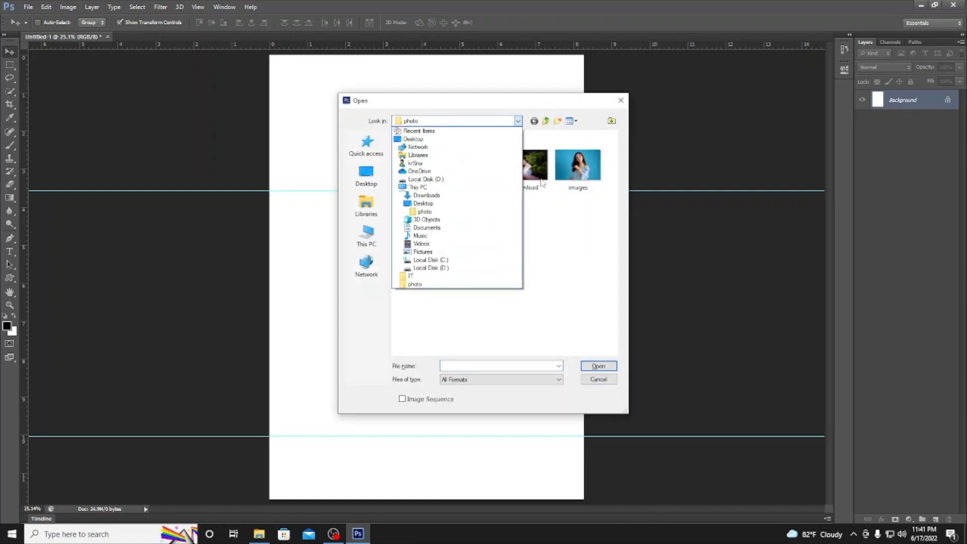
pyautogui.click(372, 174)
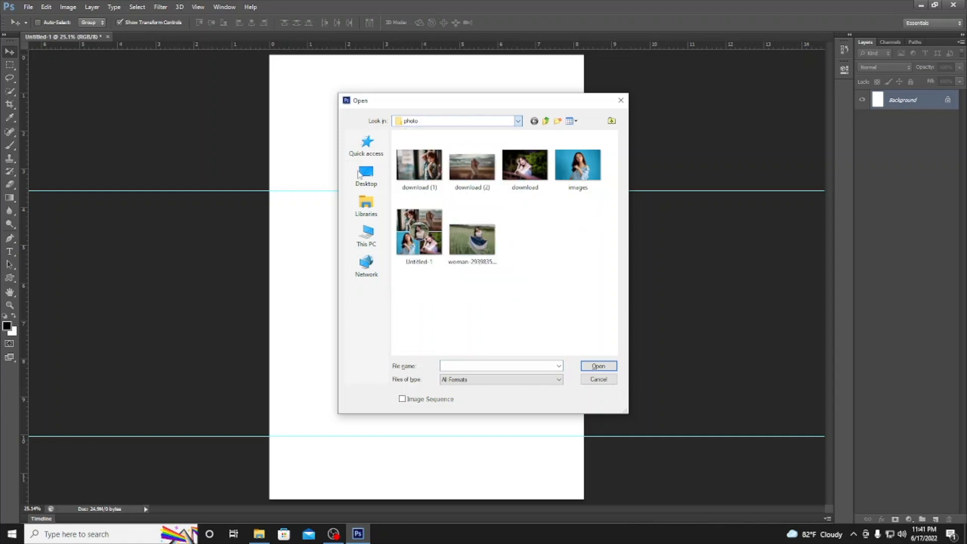
pyautogui.click(372, 175)
pyautogui.click(533, 255)
pyautogui.doubleClick(533, 255)
pyautogui.moveTo(589, 306); pyautogui.dragTo(394, 132)
pyautogui.click(596, 368)
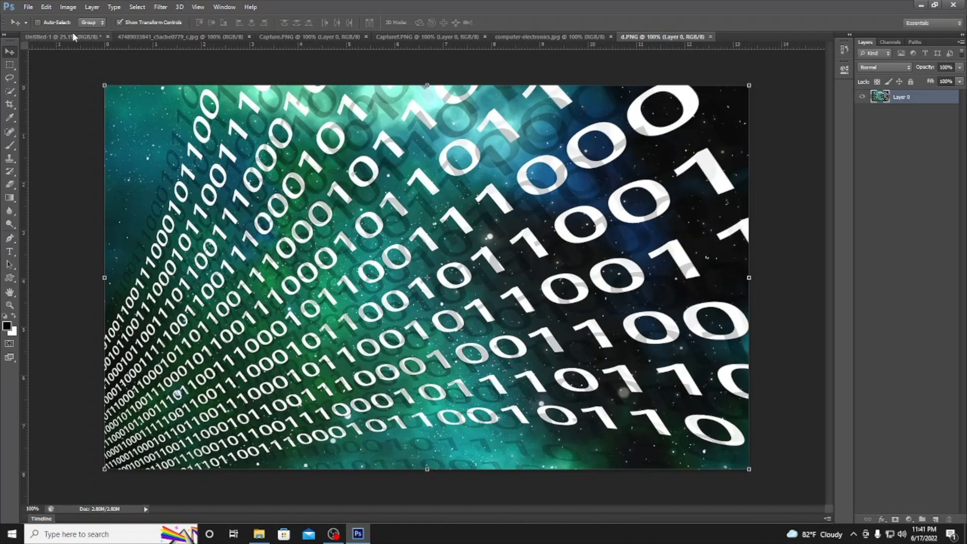
# Undock the opened documents into floating windows and place the blank A4 page beside the images
pyautogui.moveTo(73, 36); pyautogui.dragTo(77, 64)
pyautogui.moveTo(134, 38); pyautogui.dragTo(196, 55)
pyautogui.moveTo(320, 38); pyautogui.dragTo(325, 56)
pyautogui.moveTo(214, 38); pyautogui.dragTo(224, 58)
pyautogui.moveTo(101, 38); pyautogui.dragTo(103, 51)
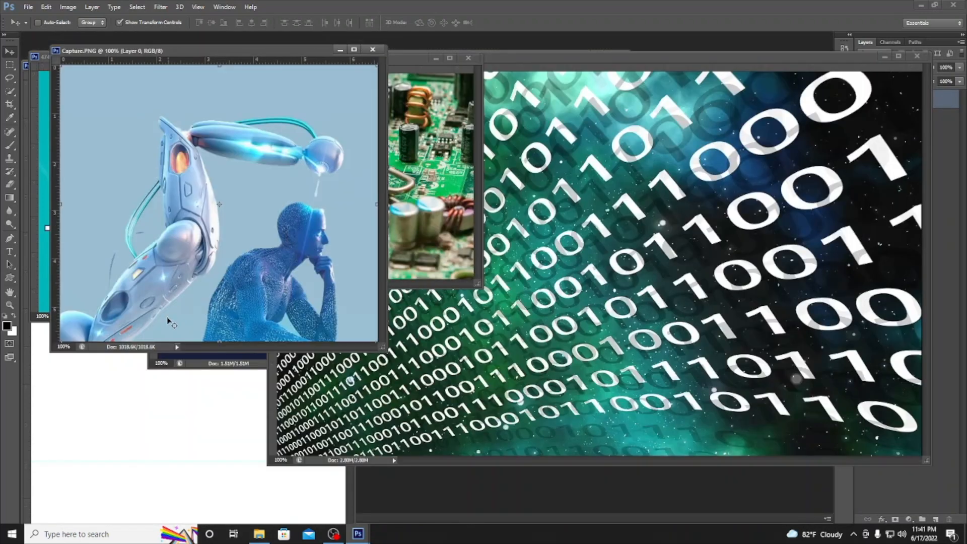
pyautogui.click(99, 389)
pyautogui.moveTo(201, 57); pyautogui.dragTo(364, 52)
# Copy the whole d.PNG binary-code image onto the A4 page and scale it to about 254% to fill the band between the guides
pyautogui.click(694, 285)
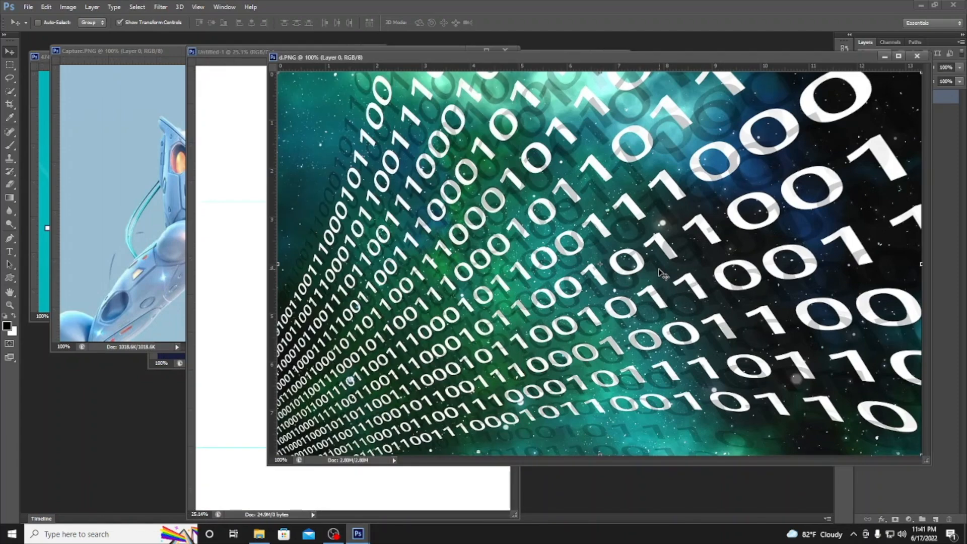
pyautogui.hotkey('ctrl', 'a')
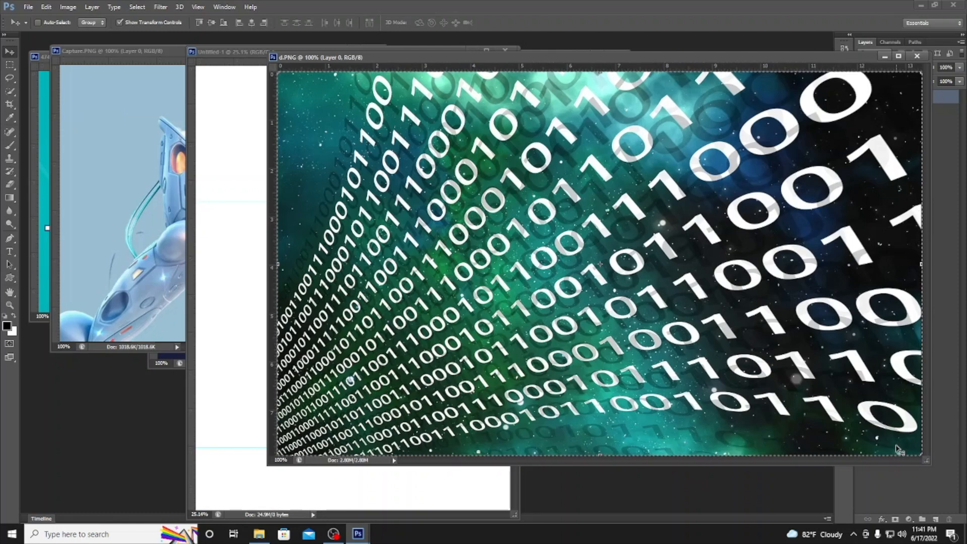
pyautogui.moveTo(413, 115); pyautogui.dragTo(435, 373)
pyautogui.moveTo(349, 351); pyautogui.dragTo(108, 183)
pyautogui.moveTo(273, 330); pyautogui.dragTo(366, 329)
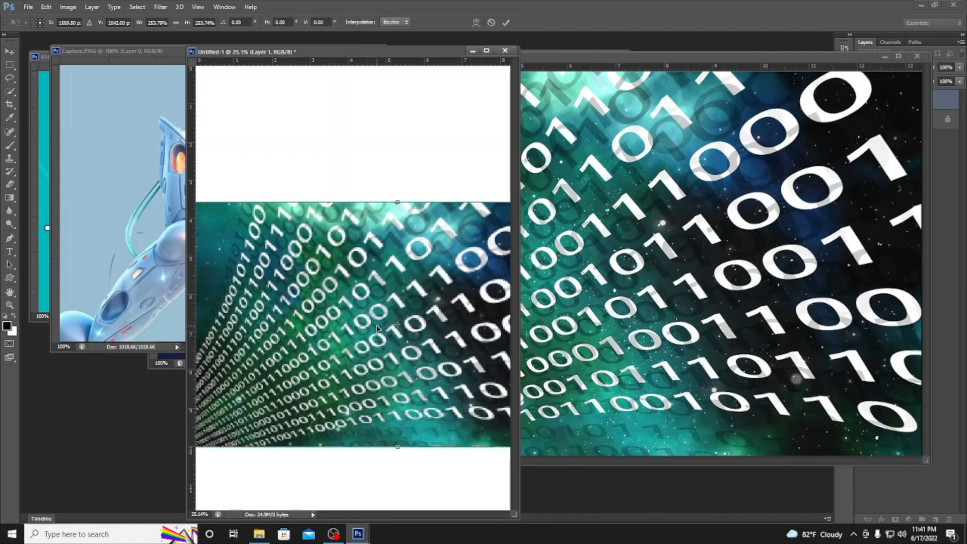
pyautogui.click(10, 64)
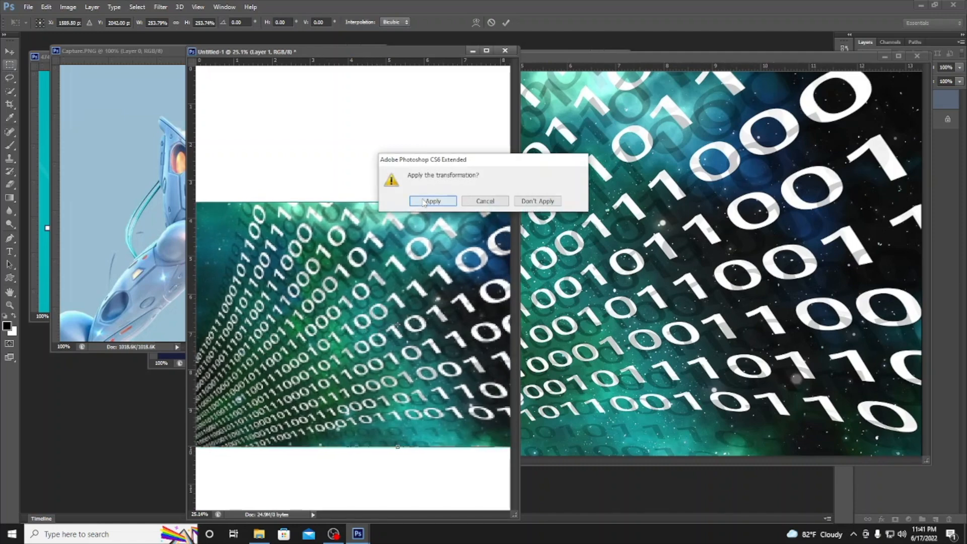
pyautogui.click(422, 199)
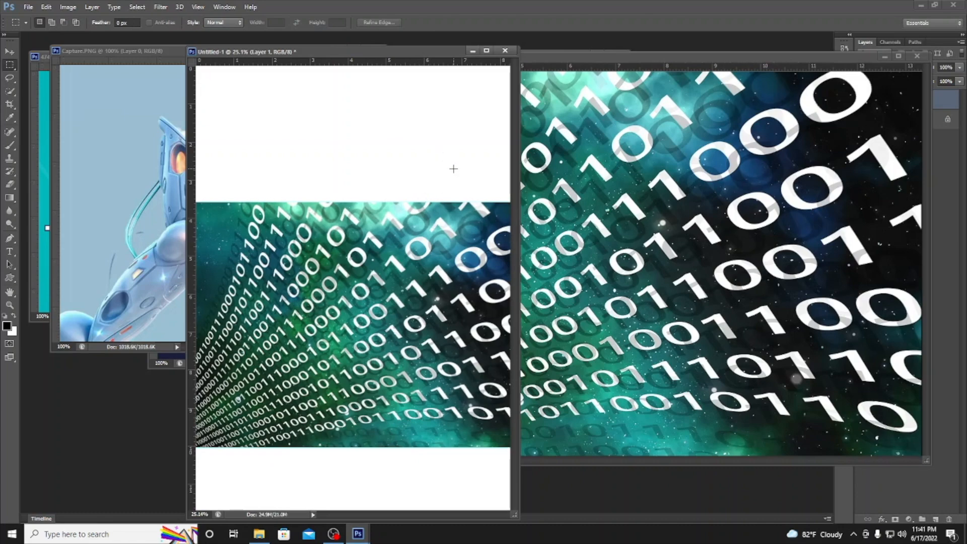
# Close the d.PNG image and move the Untitled-1 window clear of the robot image
pyautogui.click(692, 132)
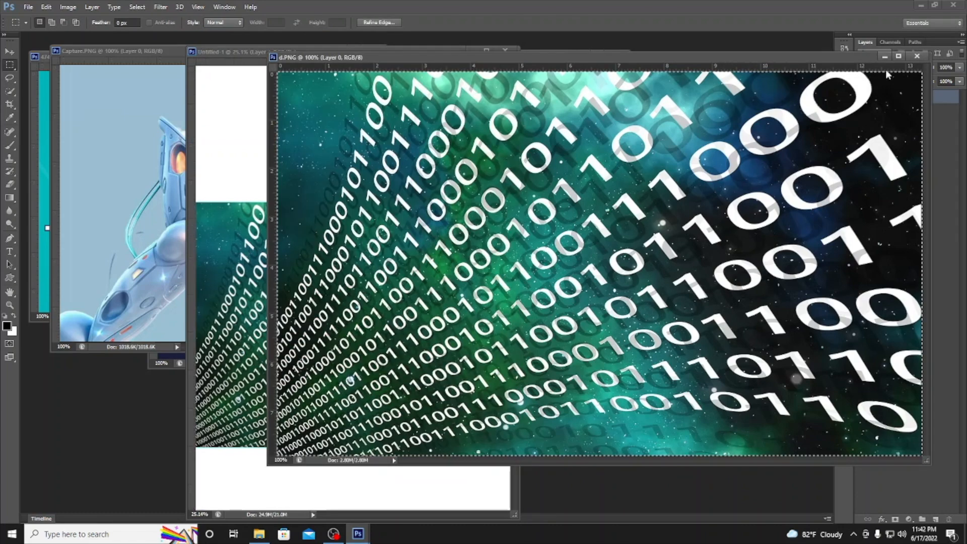
pyautogui.click(918, 56)
pyautogui.moveTo(412, 50); pyautogui.dragTo(572, 22)
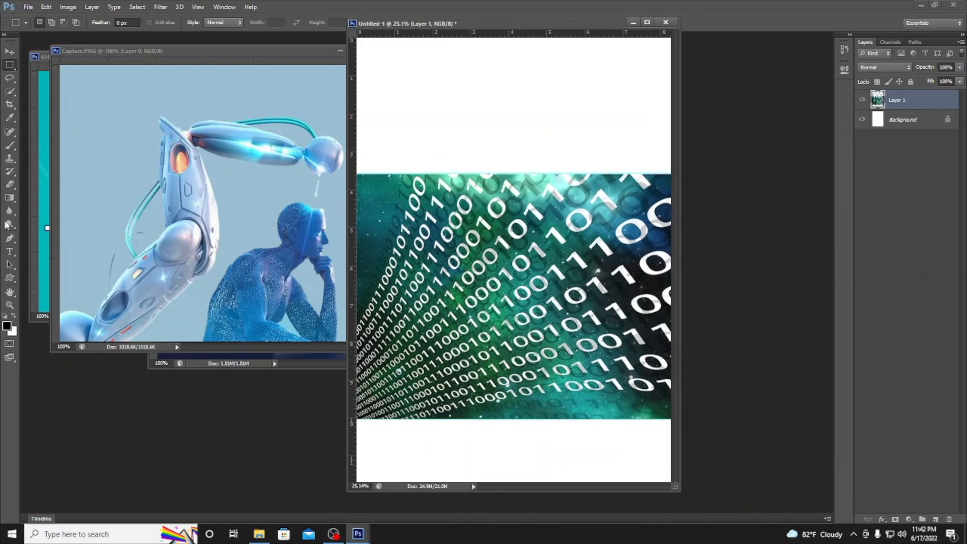
# Add the red 72 pt Tahoma title "COMPUTER SCIENCE" in the white area above the binary-code image
pyautogui.click(9, 252)
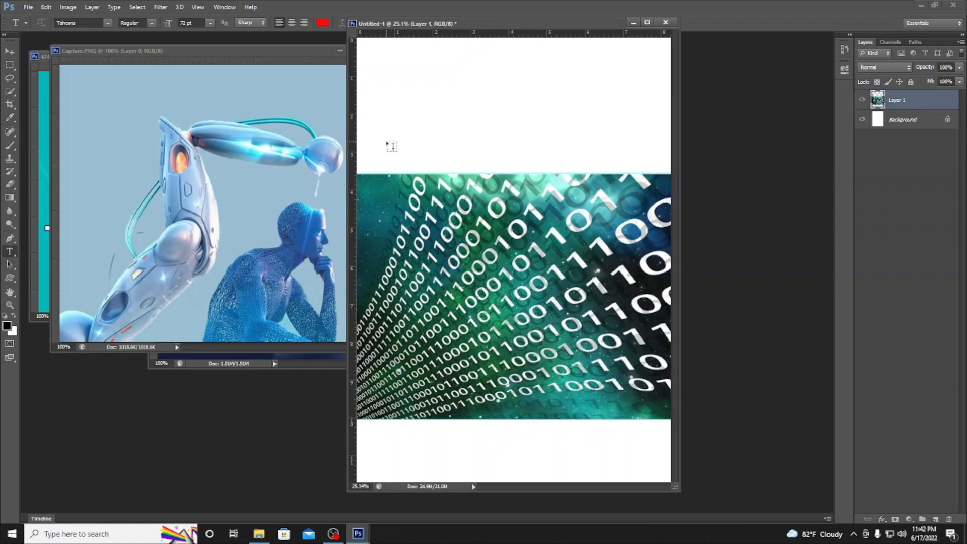
pyautogui.click(391, 114)
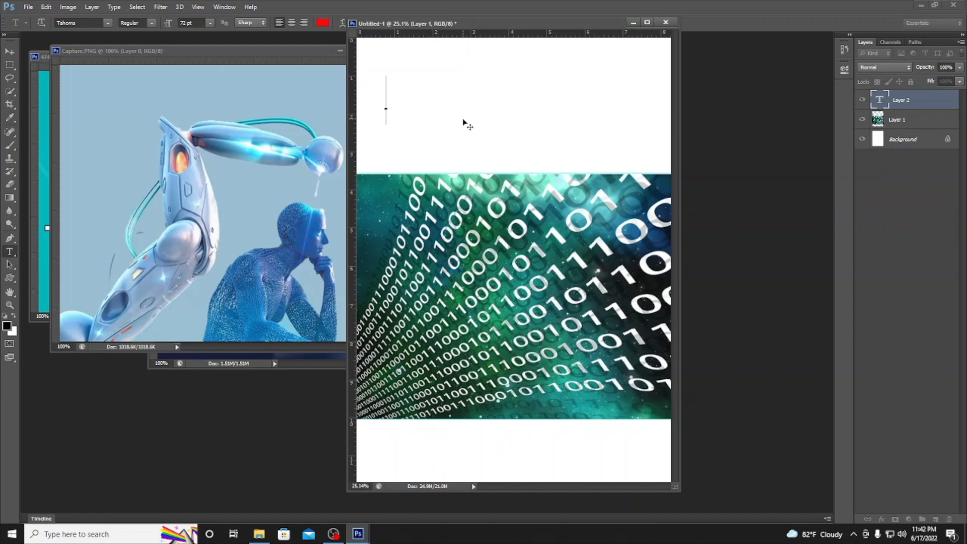
pyautogui.write('Com;')
pyautogui.press('BackSpace')
pyautogui.press('BackSpace')
pyautogui.press('BackSpace')
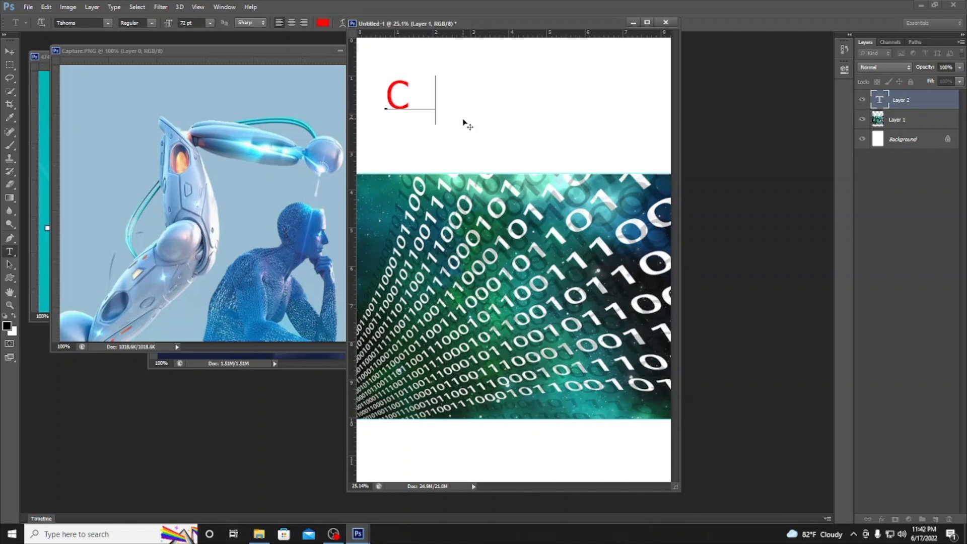
pyautogui.write('OMPUTER s')
pyautogui.press('BackSpace')
pyautogui.write('SCIE')
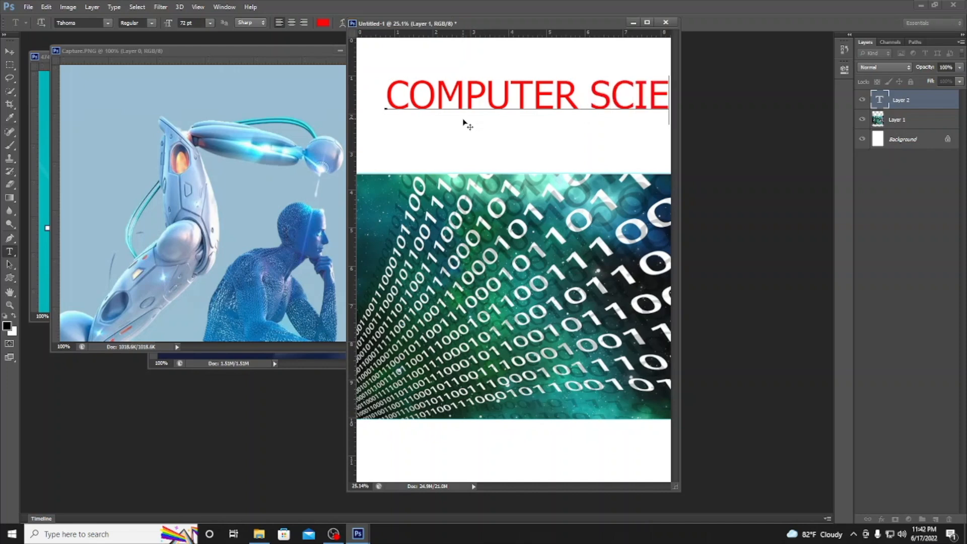
# Scale the title to about 59% and position it in the white area above the image, starting near the page's left edge
pyautogui.click(10, 52)
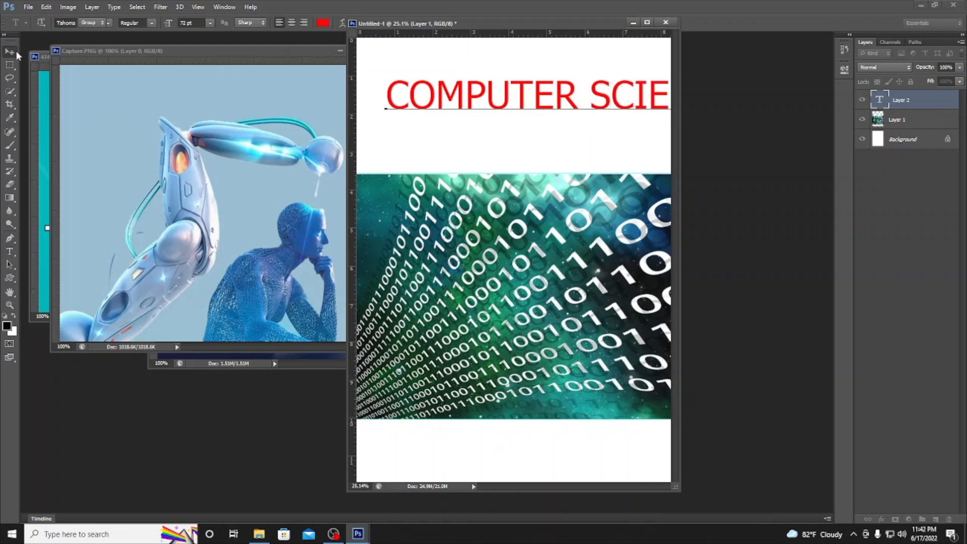
pyautogui.moveTo(387, 81); pyautogui.dragTo(494, 119)
pyautogui.moveTo(558, 124); pyautogui.dragTo(447, 123)
pyautogui.moveTo(612, 96); pyautogui.dragTo(533, 117)
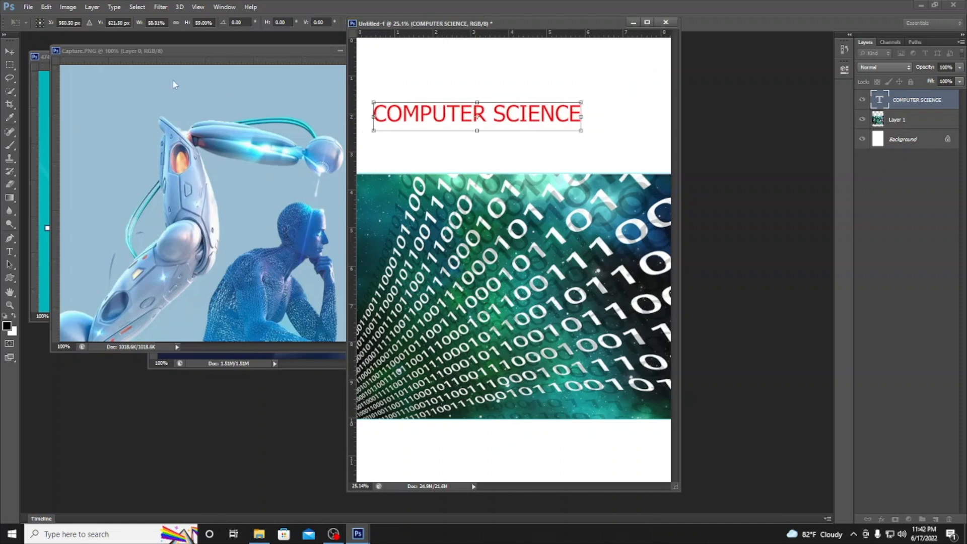
pyautogui.click(8, 67)
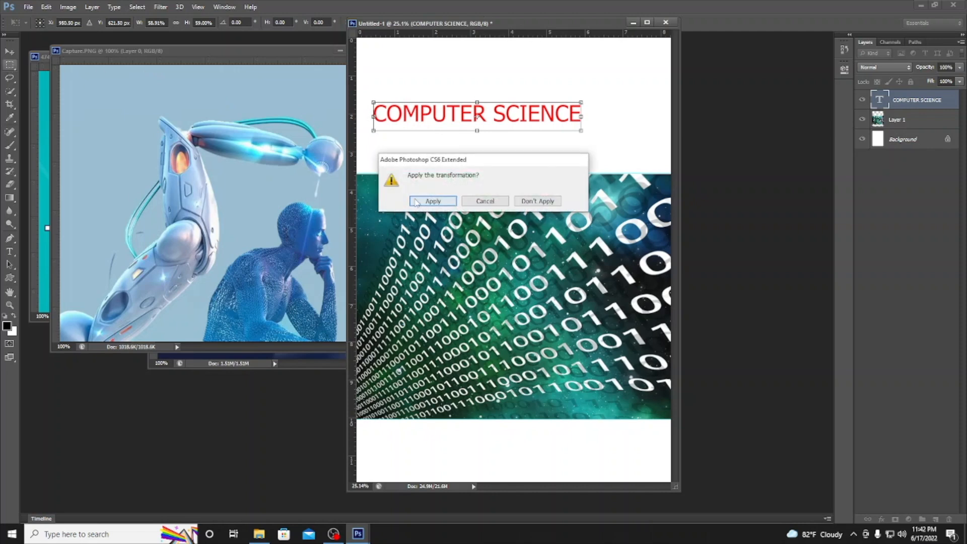
pyautogui.click(413, 202)
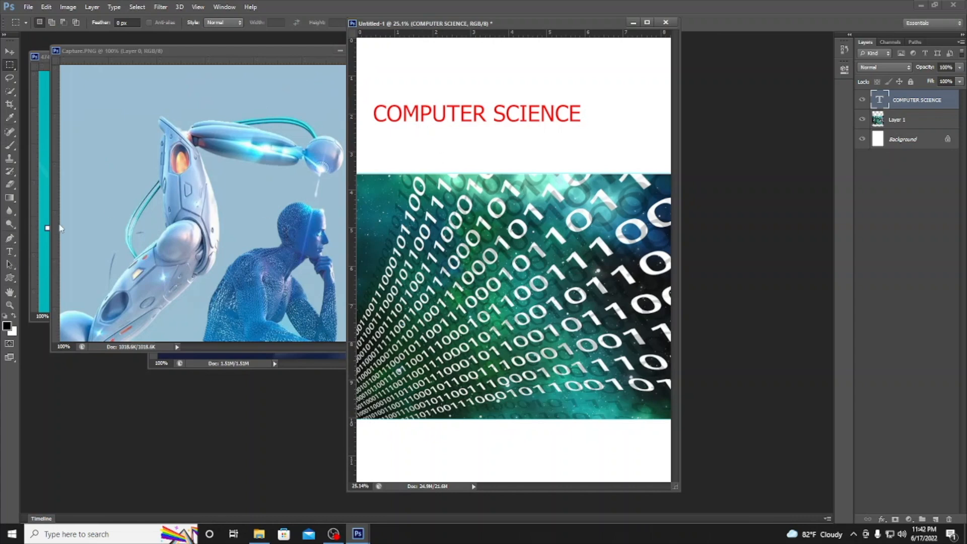
# Change the font of the whole "COMPUTER SCIENCE" title to Wide Latin
pyautogui.click(9, 251)
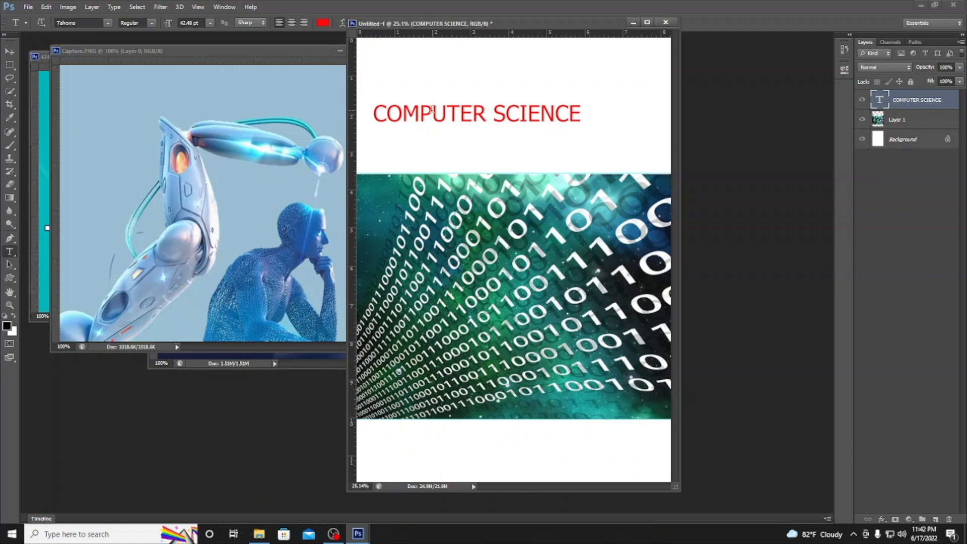
pyautogui.click(536, 113)
pyautogui.hotkey('ctrl', 'a')
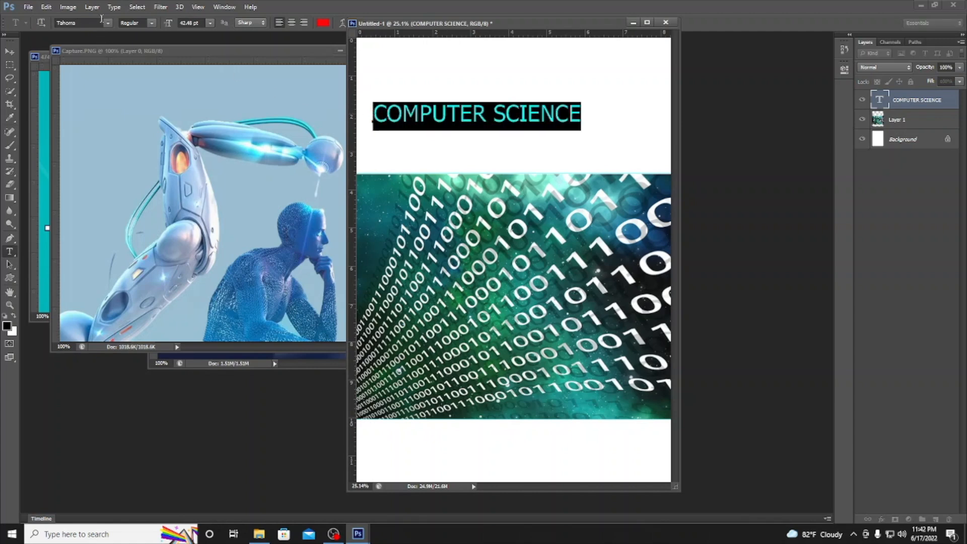
pyautogui.click(108, 24)
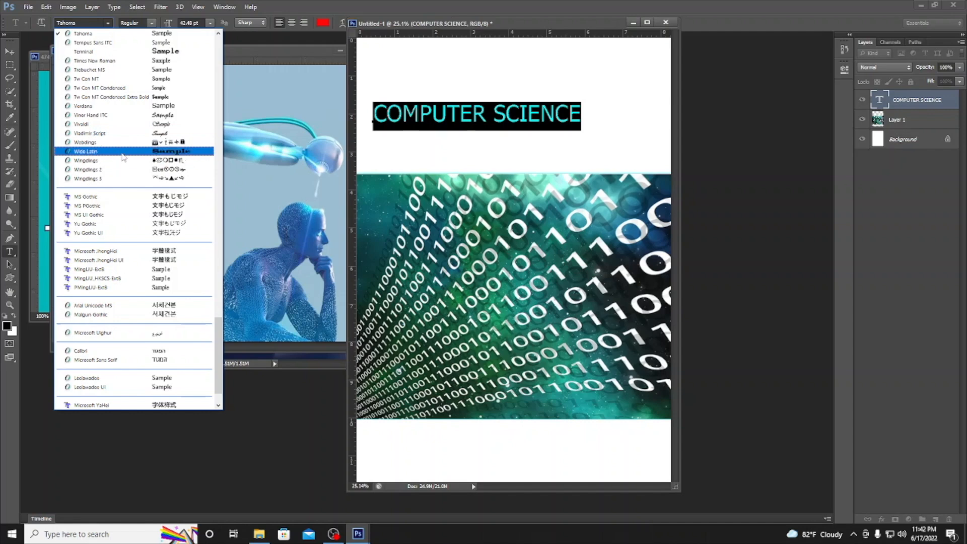
pyautogui.click(122, 153)
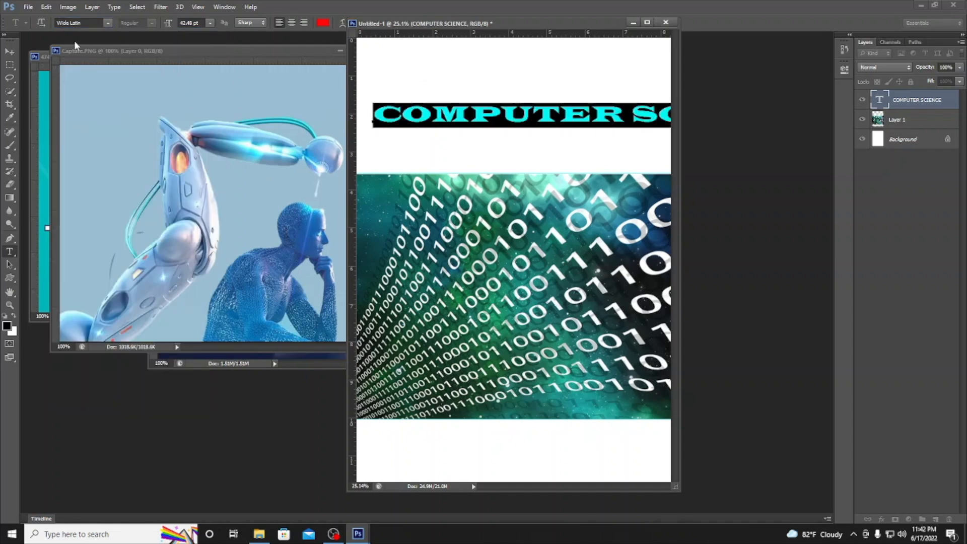
# Narrow the "COMPUTER SCIENCE" title to about 53% width and place it near the page's left edge above the binary-code image
pyautogui.click(9, 51)
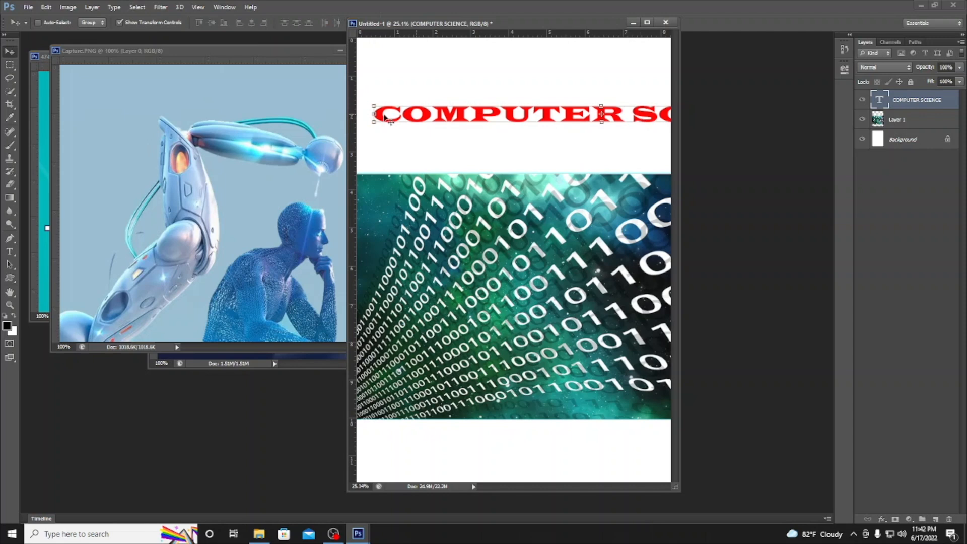
pyautogui.moveTo(373, 113); pyautogui.dragTo(533, 114)
pyautogui.moveTo(598, 114); pyautogui.dragTo(447, 113)
pyautogui.moveTo(680, 114); pyautogui.dragTo(572, 117)
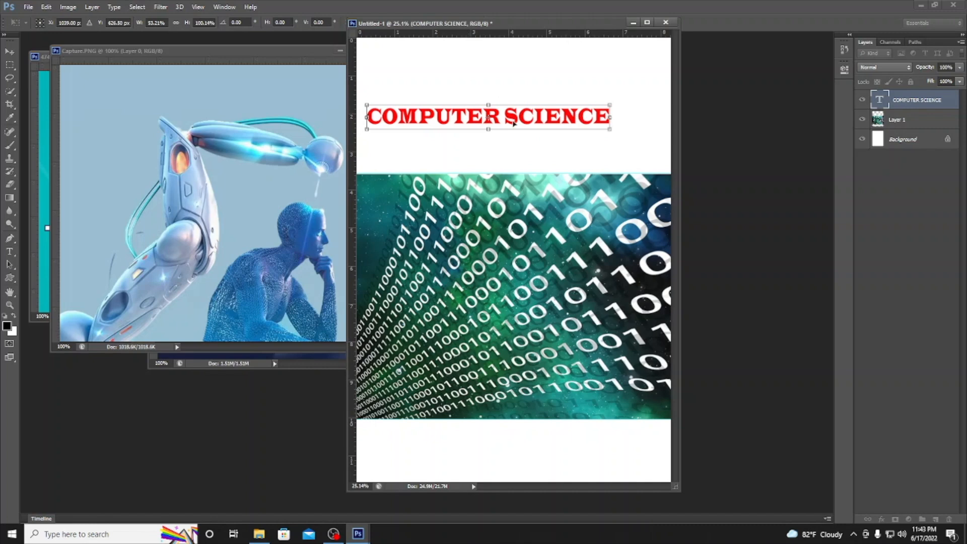
pyautogui.click(10, 65)
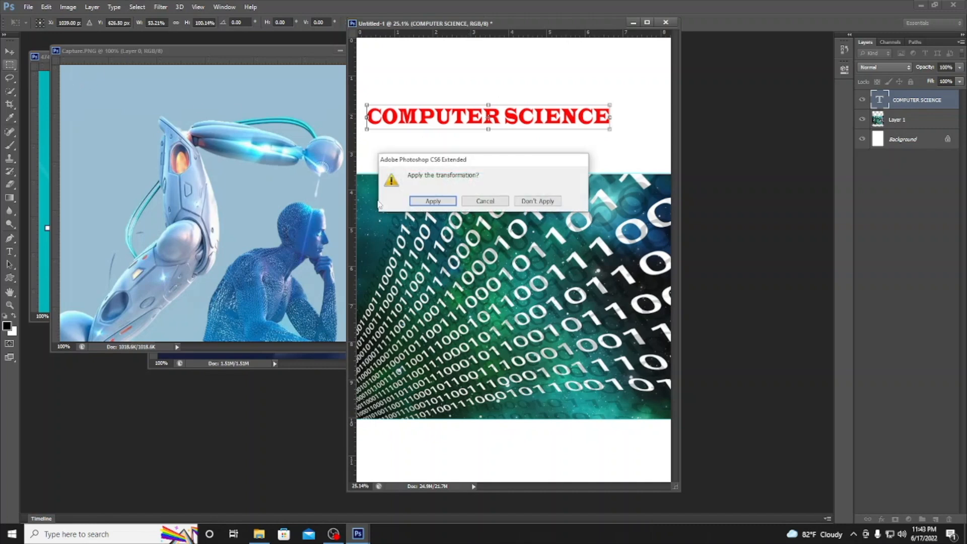
pyautogui.click(433, 201)
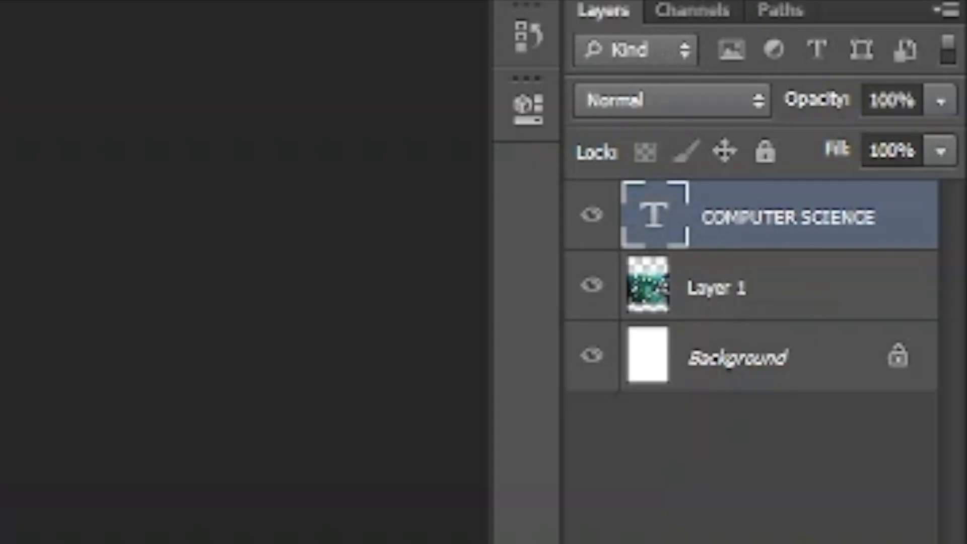
# Add a white outside stroke of about 16 px to the "COMPUTER SCIENCE" text layer
pyautogui.rightClick(766, 229)
pyautogui.click(644, 244)
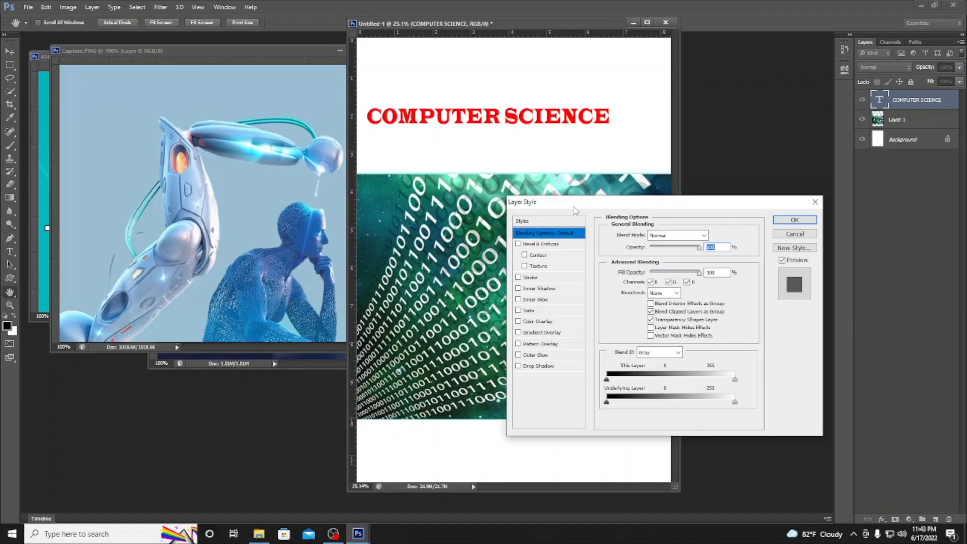
pyautogui.moveTo(575, 210); pyautogui.dragTo(646, 168)
pyautogui.click(591, 236)
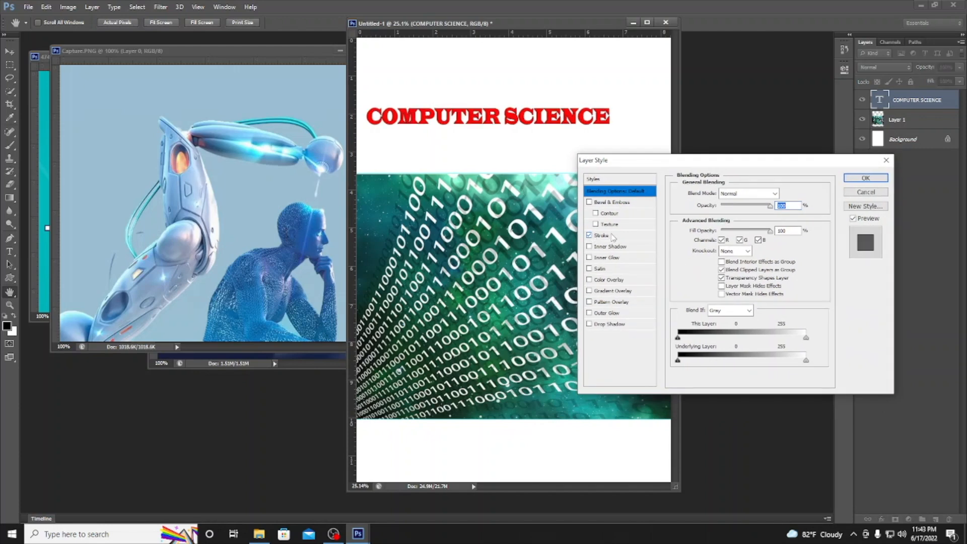
pyautogui.click(612, 236)
pyautogui.click(703, 262)
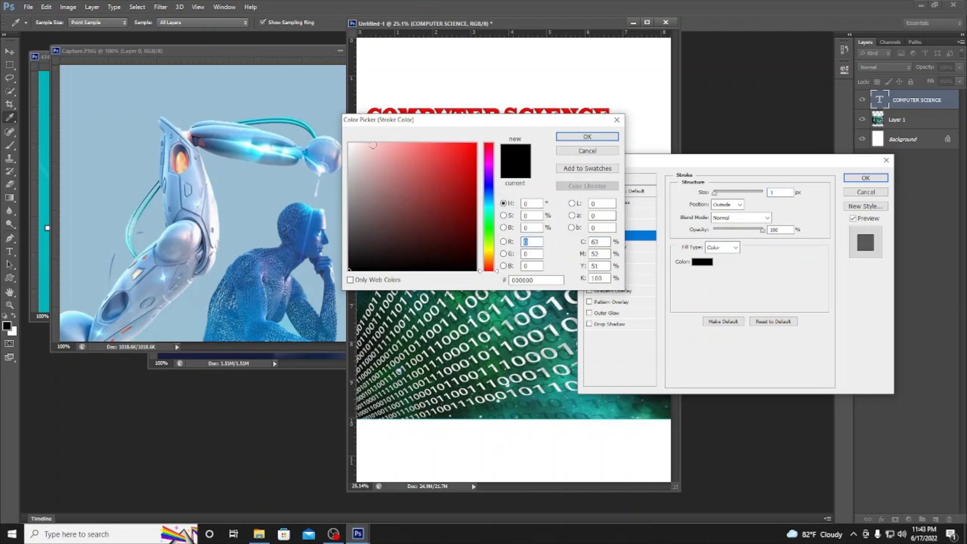
pyautogui.click(349, 145)
pyautogui.click(588, 136)
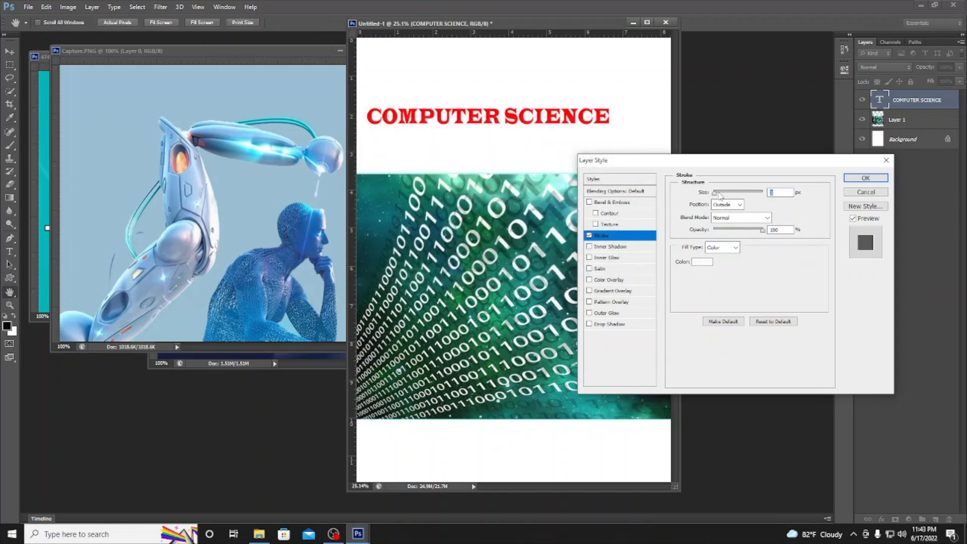
pyautogui.moveTo(717, 195); pyautogui.dragTo(722, 197)
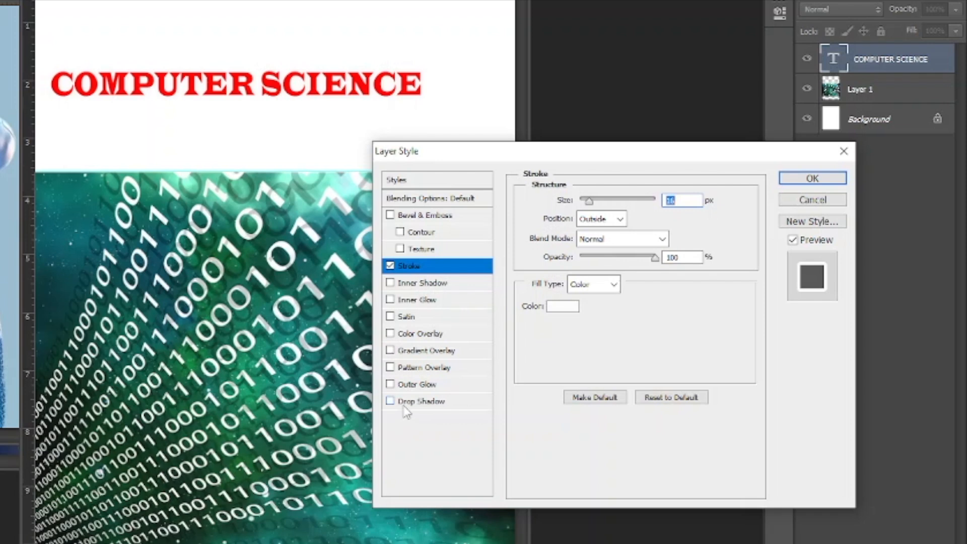
# Add a drop shadow to the "COMPUTER SCIENCE" title with a 33 px distance and a 94° angle, and apply the layer style
pyautogui.click(400, 403)
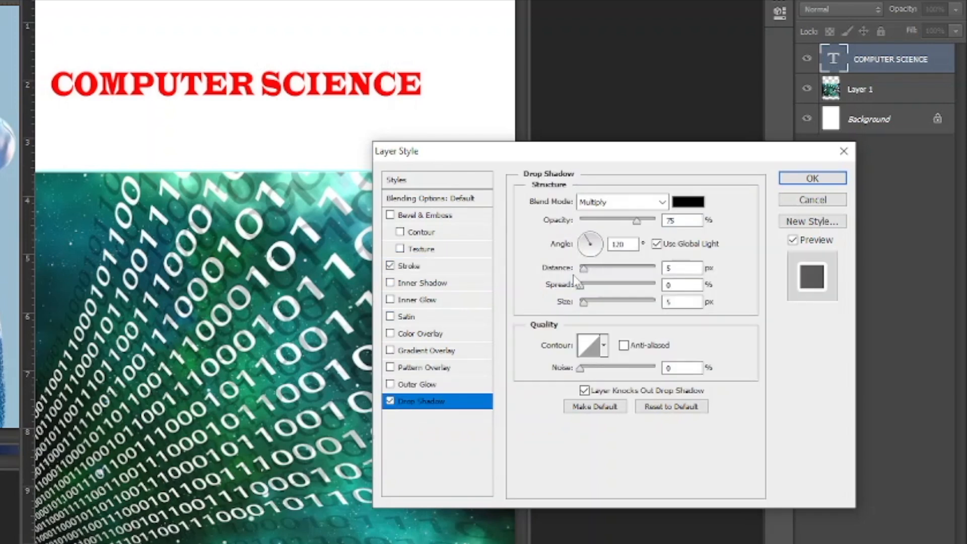
pyautogui.moveTo(585, 269); pyautogui.dragTo(606, 268)
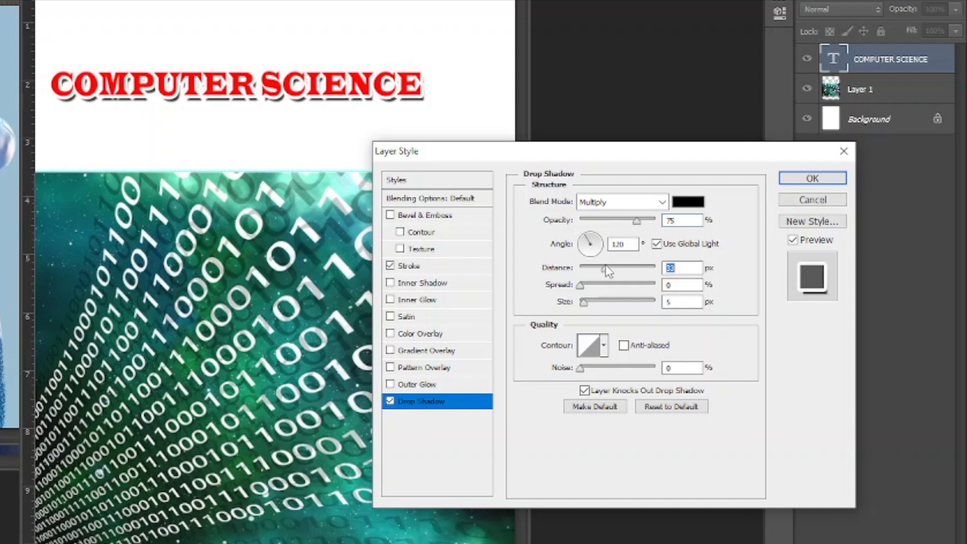
pyautogui.click(592, 241)
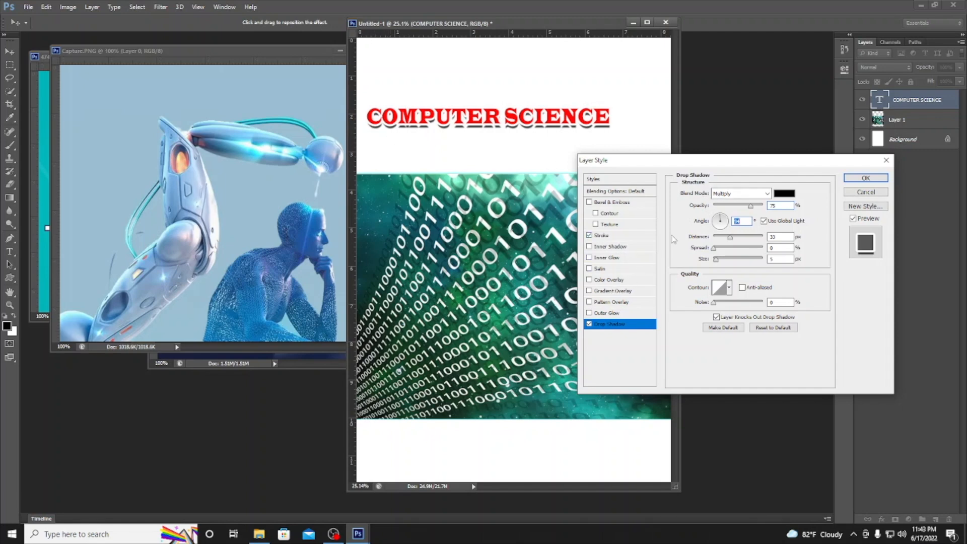
pyautogui.click(590, 203)
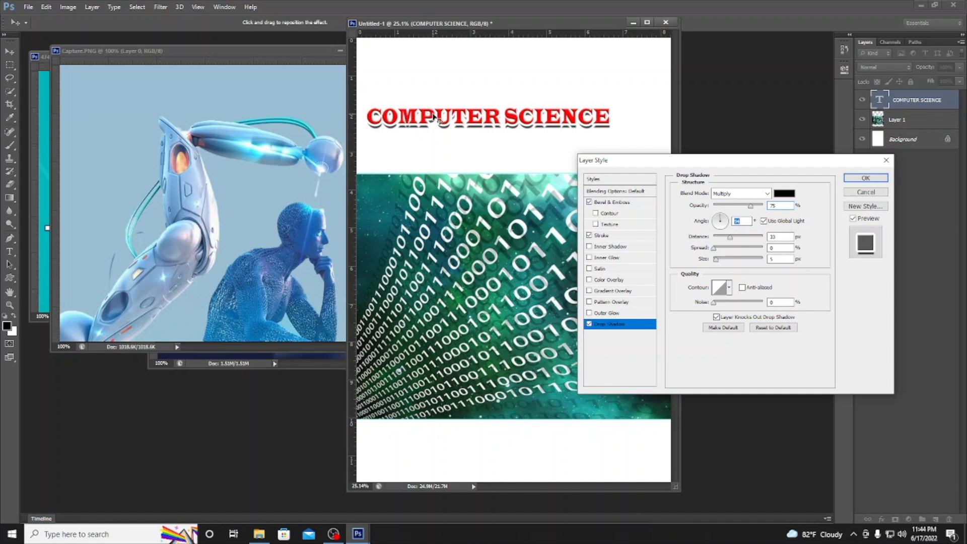
pyautogui.click(589, 202)
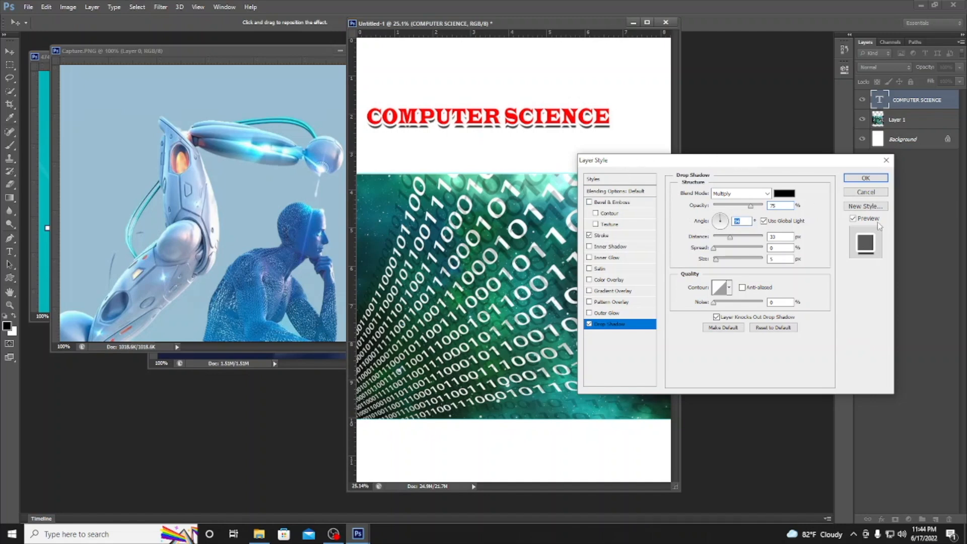
pyautogui.click(865, 178)
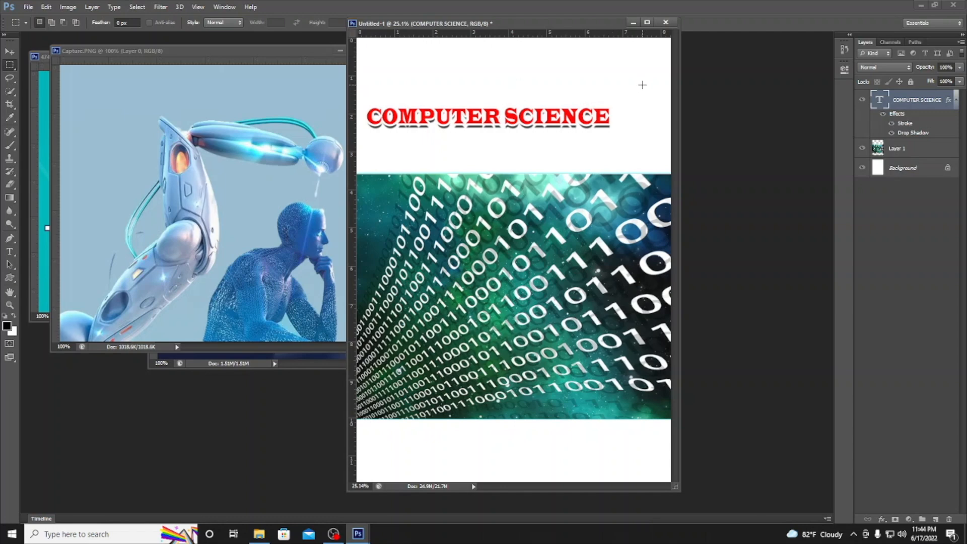
# Add the red 72 pt Vivaldi text "Readersnepal" in the white area above the "COMPUTER SCIENCE" title
pyautogui.click(9, 251)
pyautogui.click(398, 86)
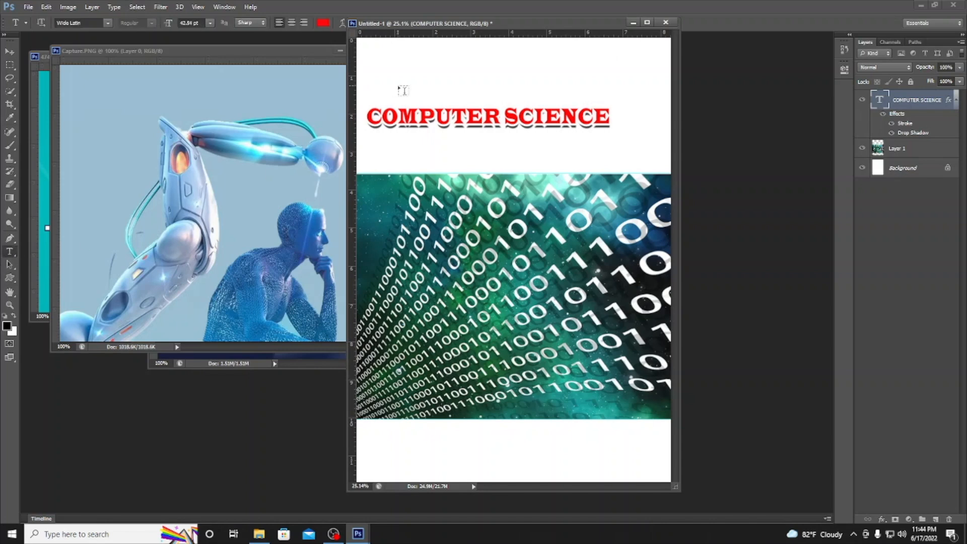
pyautogui.click(107, 22)
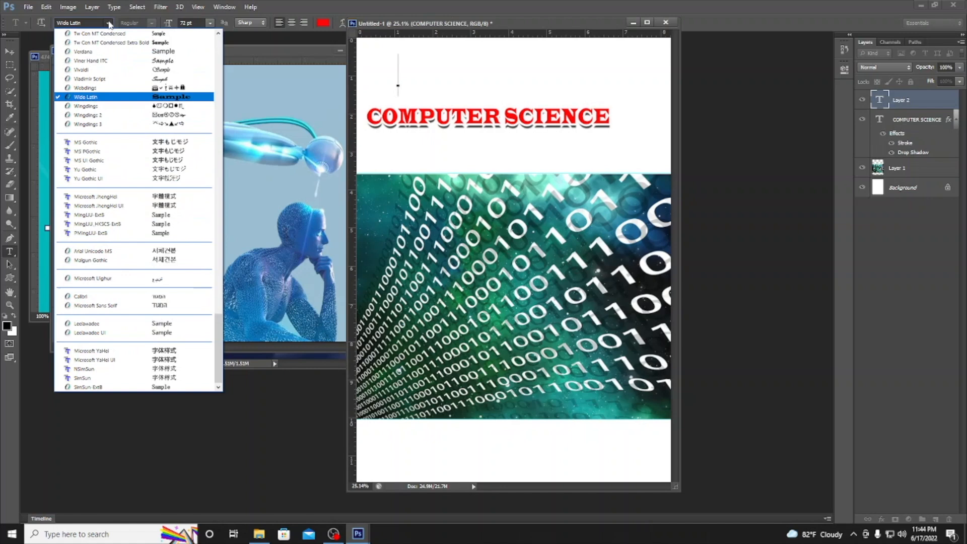
pyautogui.click(123, 72)
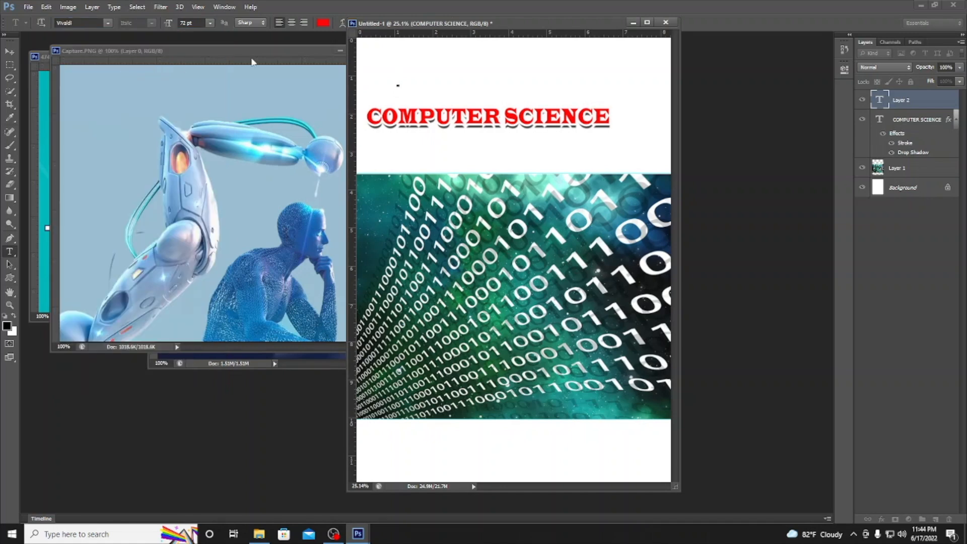
pyautogui.write('Rea')
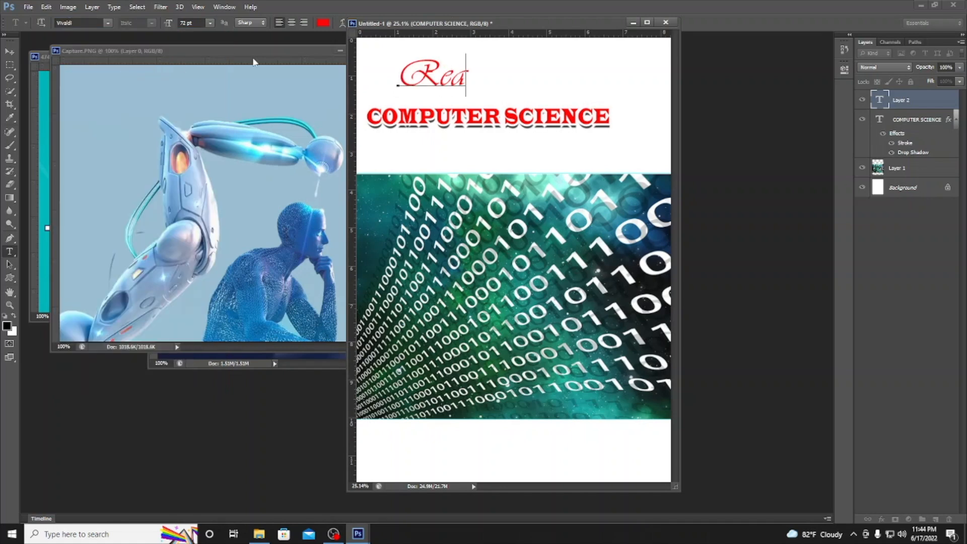
pyautogui.write('dersnepal')
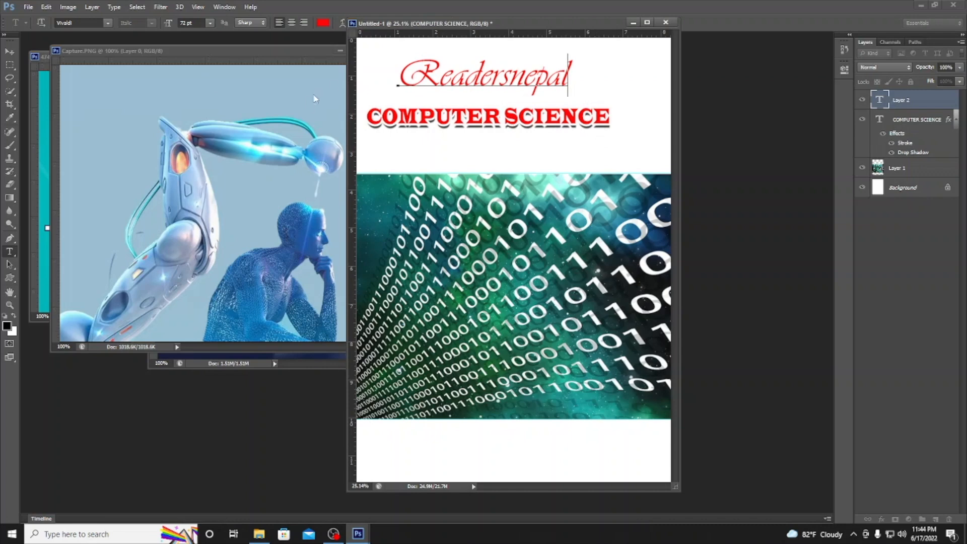
pyautogui.doubleClick(474, 86)
pyautogui.click(108, 24)
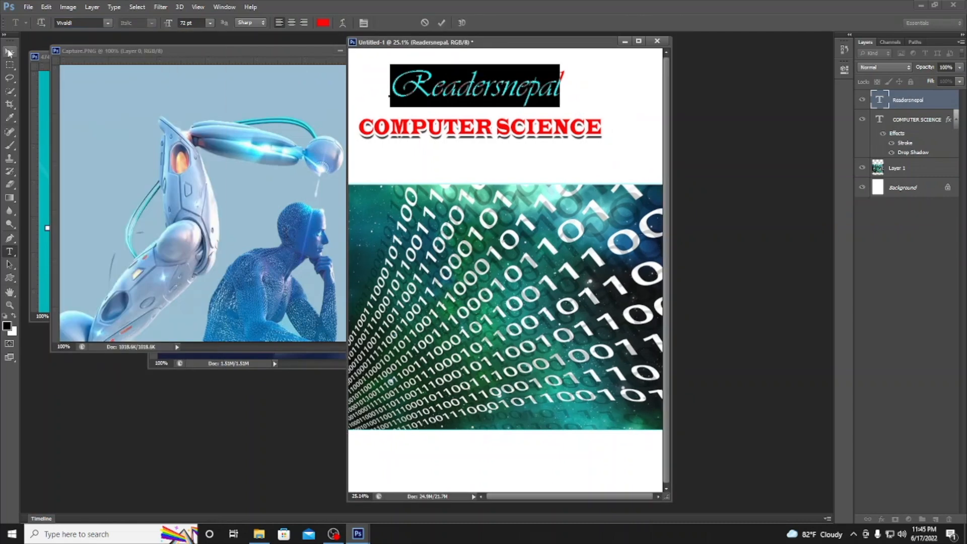
# Scale the "Readersnepal" text to about 58% and align it with the start of the title, directly above it
pyautogui.click(8, 52)
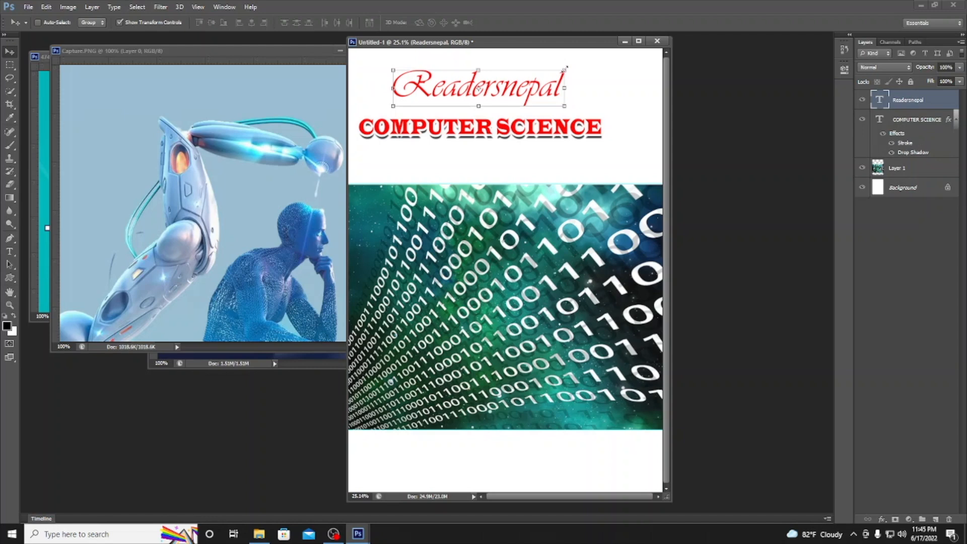
pyautogui.moveTo(565, 68); pyautogui.dragTo(446, 96)
pyautogui.click(7, 66)
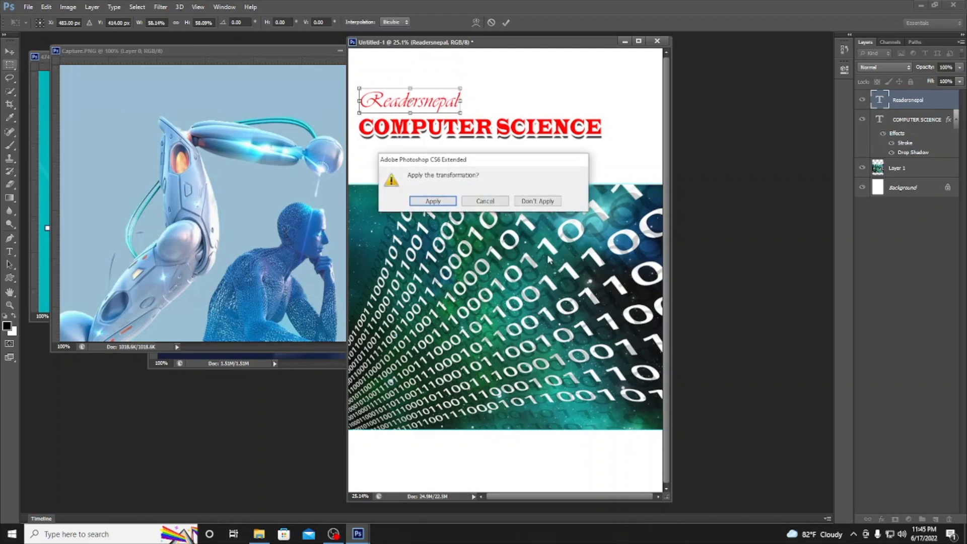
pyautogui.click(434, 205)
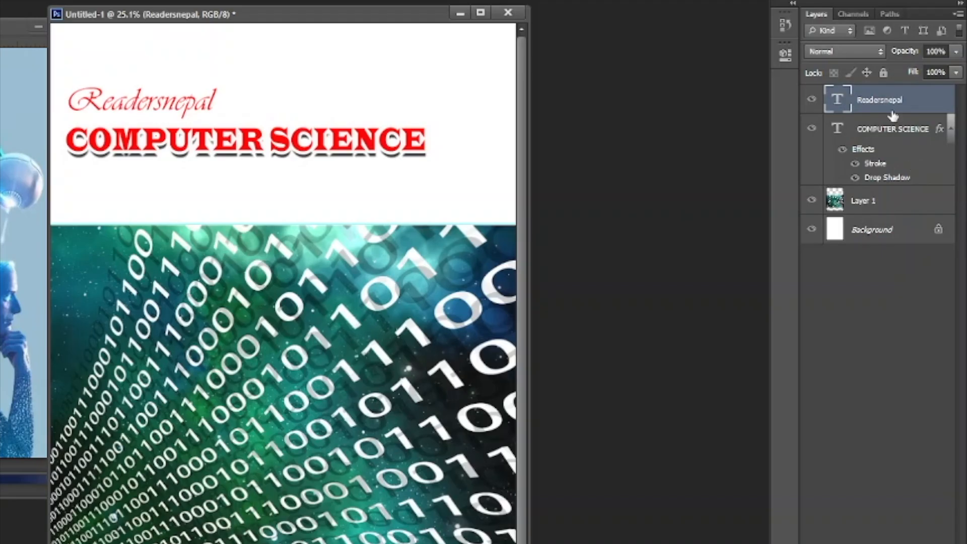
# Add a blue color overlay (1800ff) to the "Readersnepal" text layer
pyautogui.rightClick(915, 101)
pyautogui.click(900, 112)
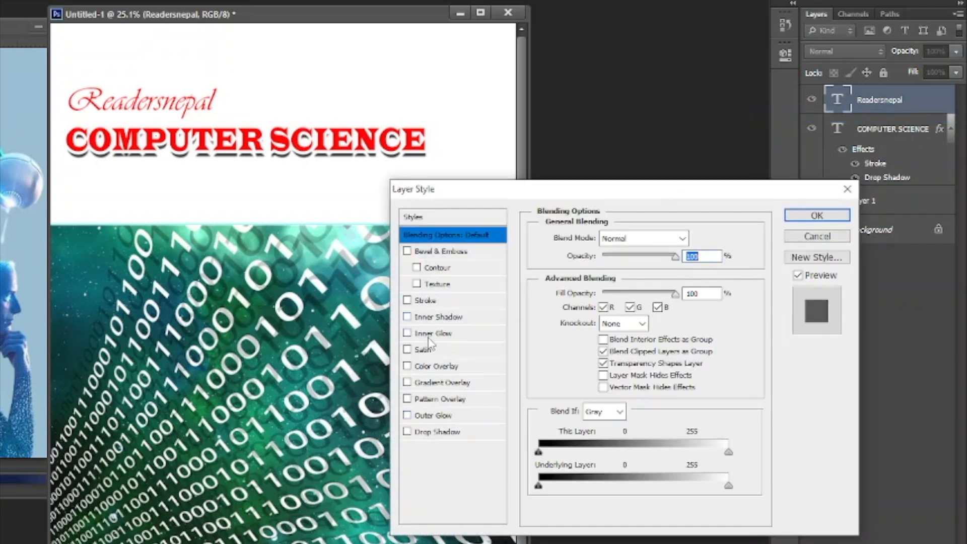
pyautogui.click(431, 368)
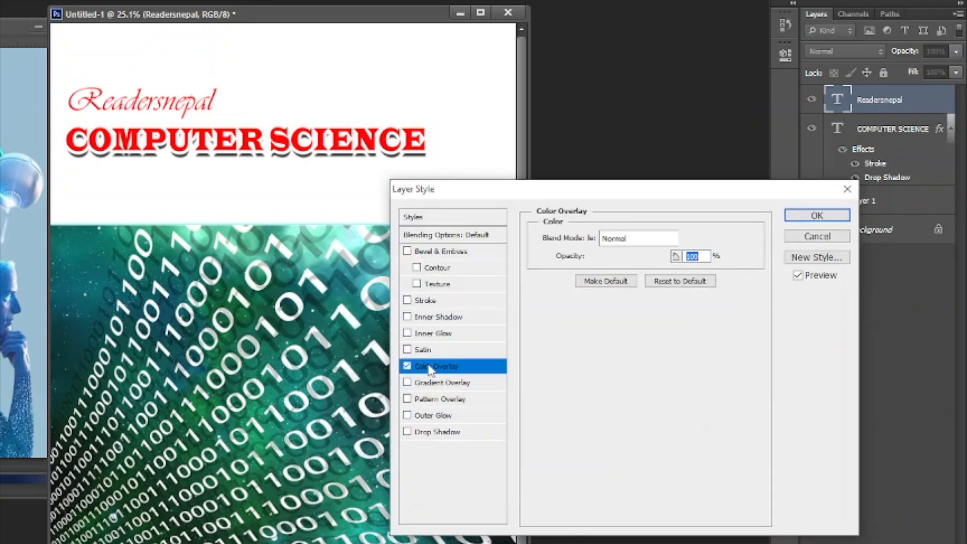
pyautogui.click(702, 241)
pyautogui.moveTo(287, 133); pyautogui.dragTo(633, 200)
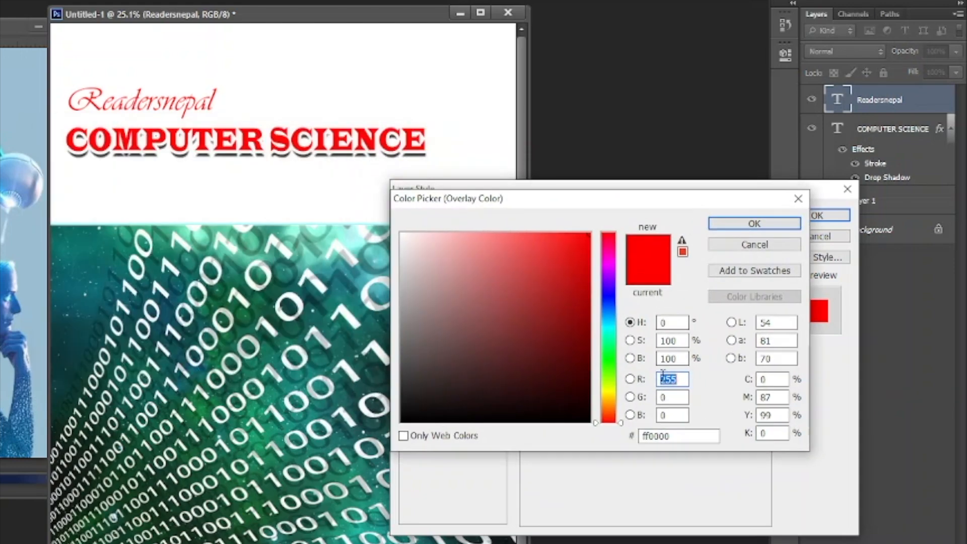
pyautogui.moveTo(613, 333); pyautogui.dragTo(614, 294)
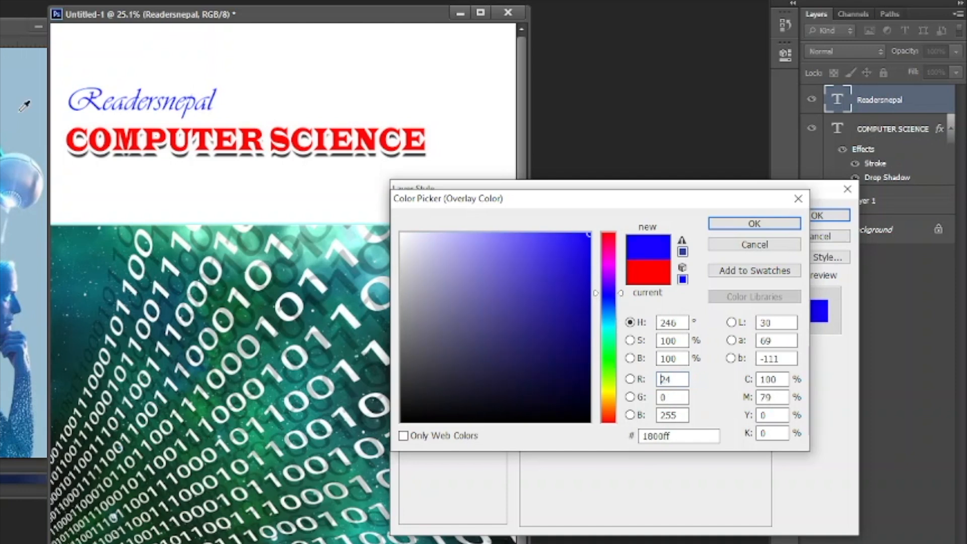
pyautogui.click(788, 223)
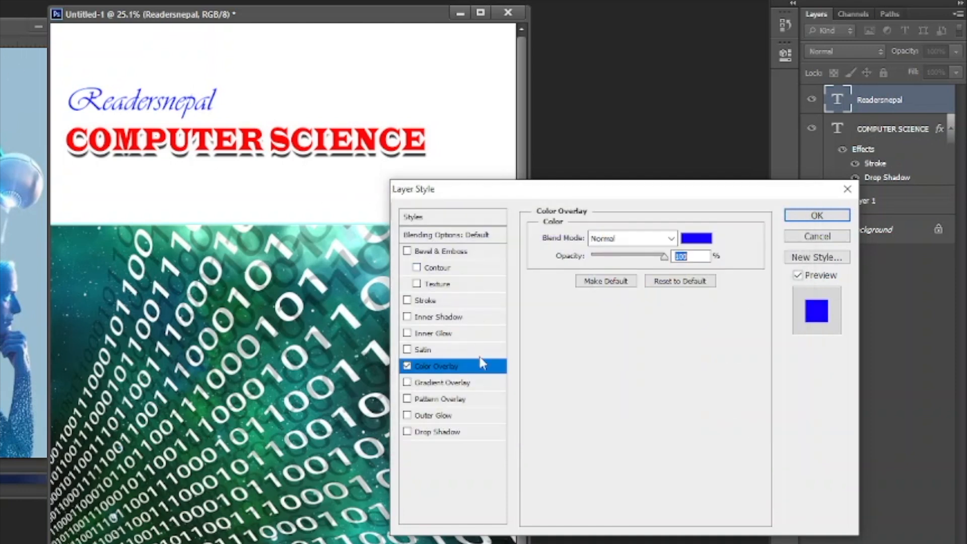
# Add a drop shadow and a near-white (fff9f9) outside stroke to the "Readersnepal" text, and apply the layer style
pyautogui.click(427, 437)
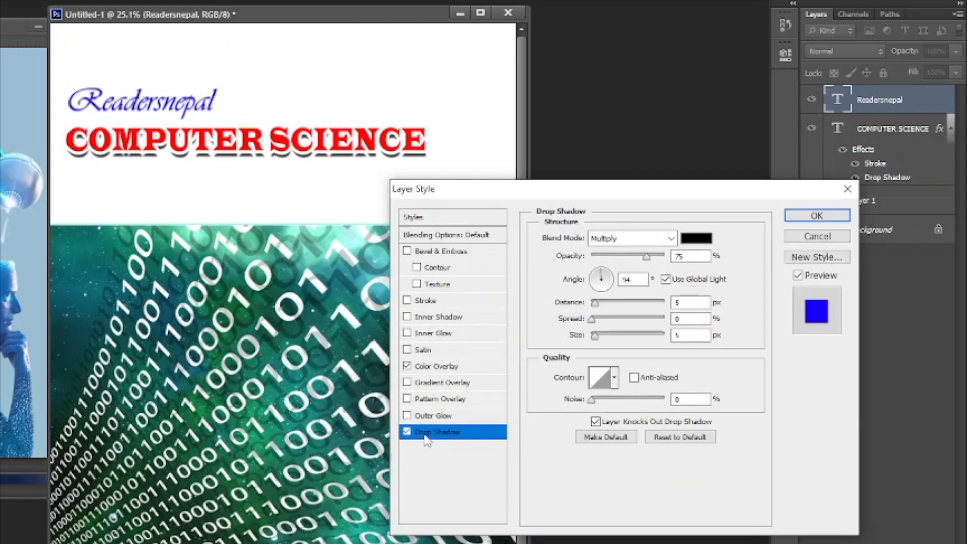
pyautogui.moveTo(596, 303); pyautogui.dragTo(605, 308)
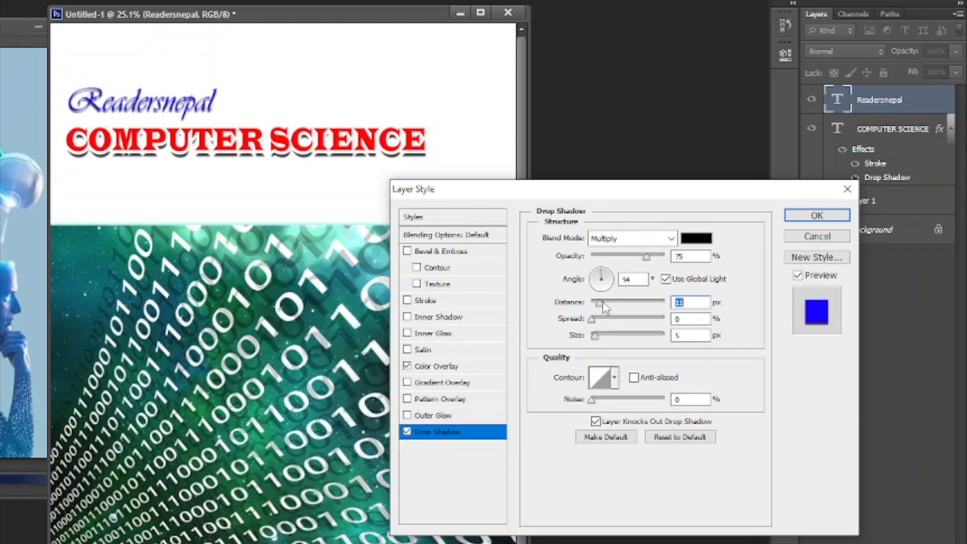
pyautogui.click(425, 302)
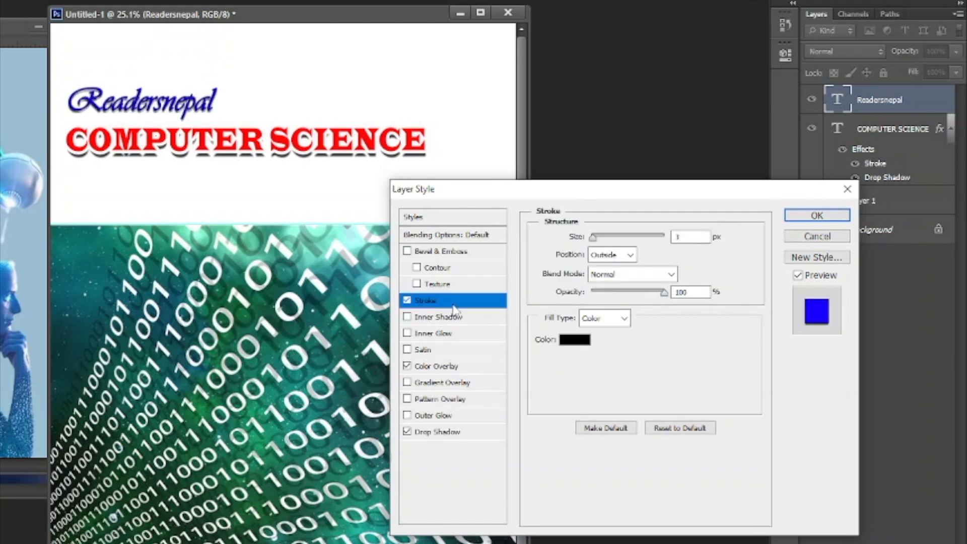
pyautogui.click(575, 340)
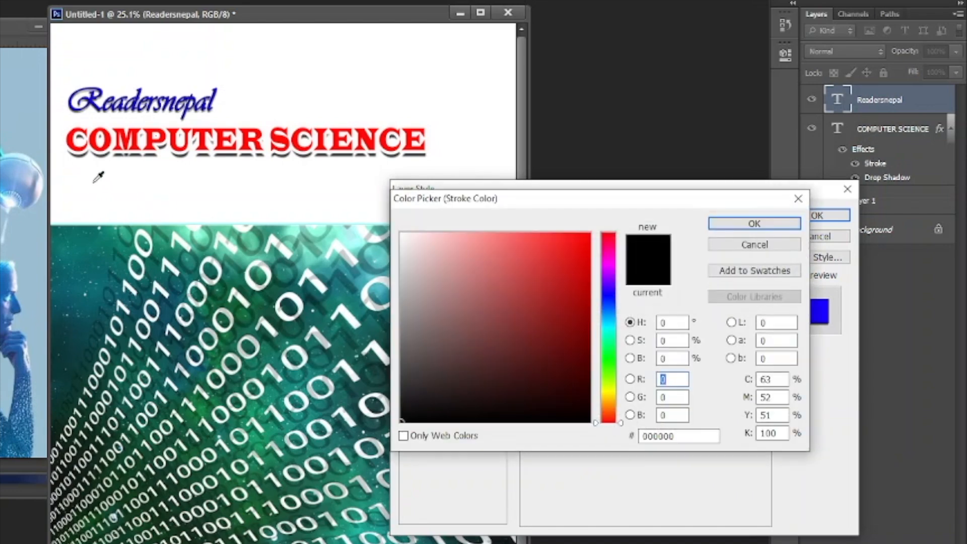
pyautogui.click(404, 233)
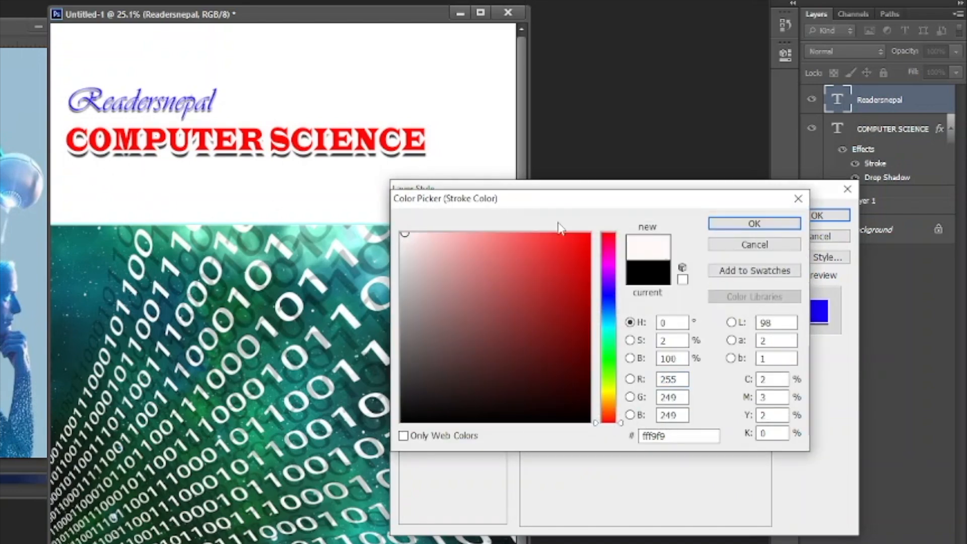
pyautogui.click(753, 224)
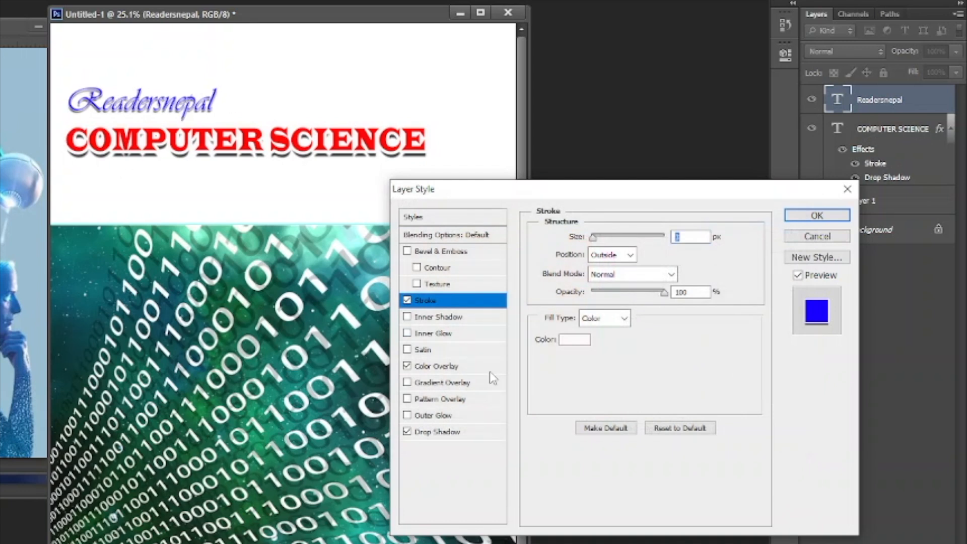
pyautogui.click(471, 432)
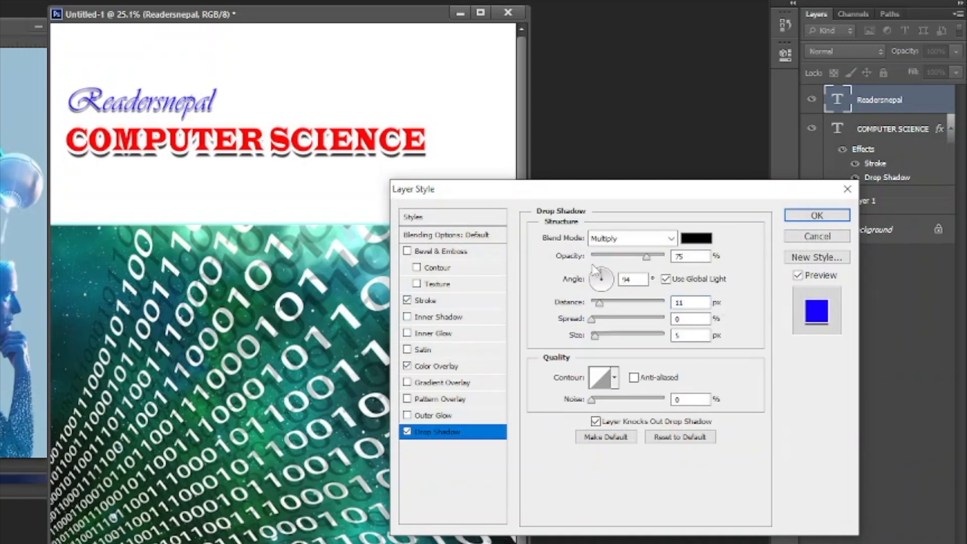
pyautogui.moveTo(600, 304); pyautogui.dragTo(610, 305)
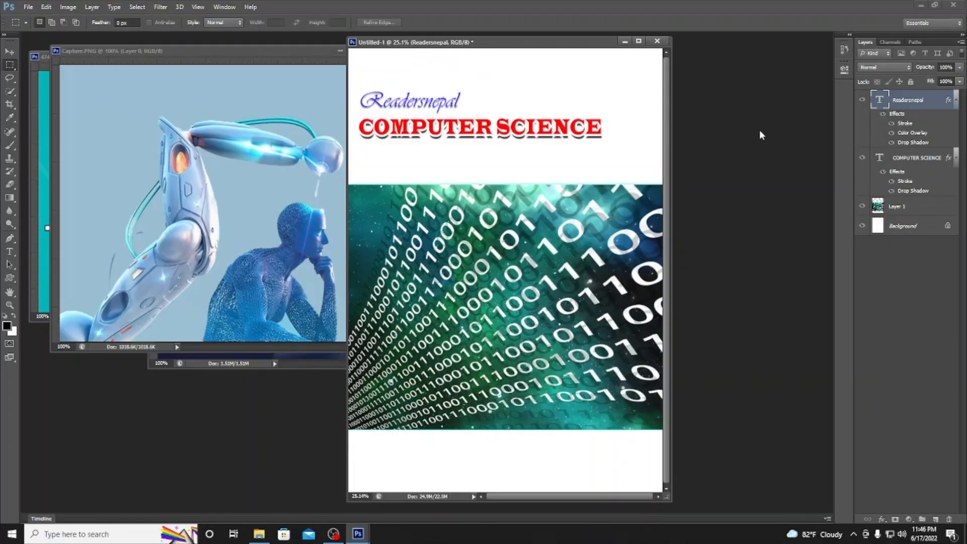
# Move the "Readersnepal" and "COMPUTER SCIENCE" text layers up together, closer to the page's upper edge
pyautogui.click(9, 52)
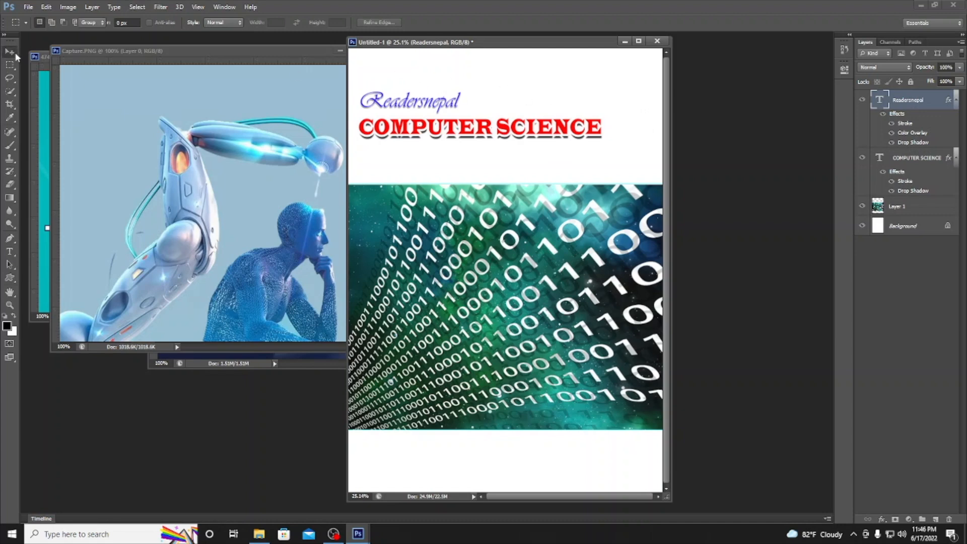
pyautogui.keyDown('shift'); pyautogui.click(924, 158); pyautogui.keyUp('shift')
pyautogui.moveTo(424, 106); pyautogui.dragTo(426, 82)
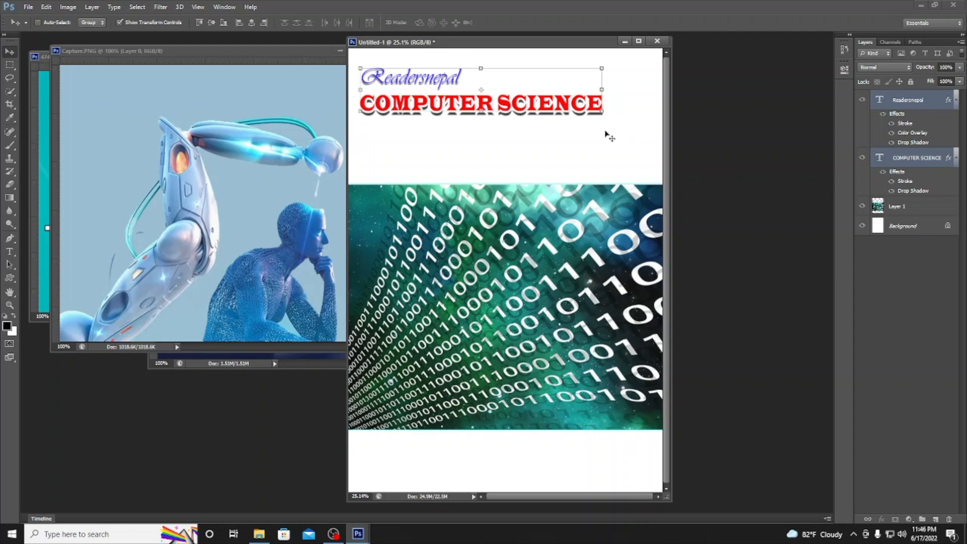
# Draw a circular selection in the white area just below the end of the title, and make the Background layer active
pyautogui.click(9, 65)
pyautogui.click(58, 73)
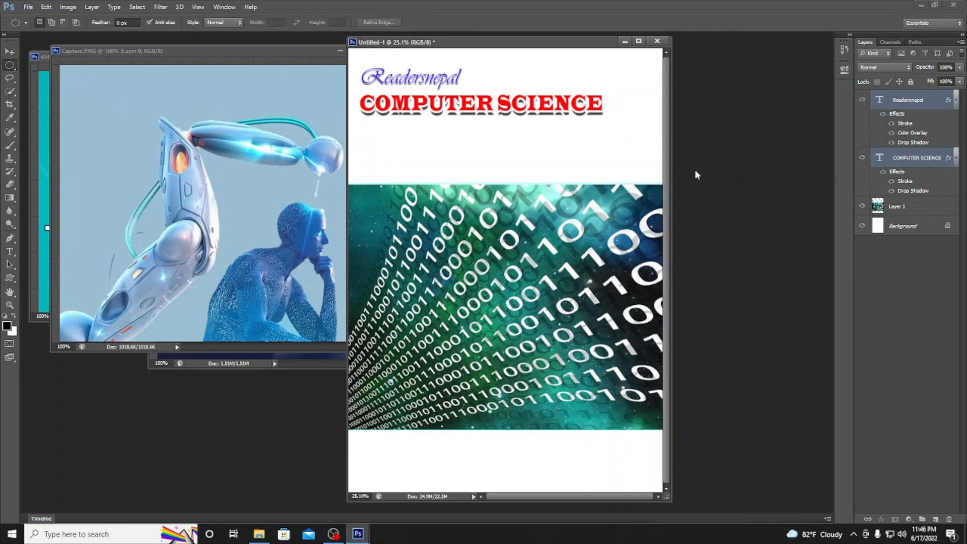
pyautogui.moveTo(560, 103); pyautogui.dragTo(634, 175)
pyautogui.click(921, 228)
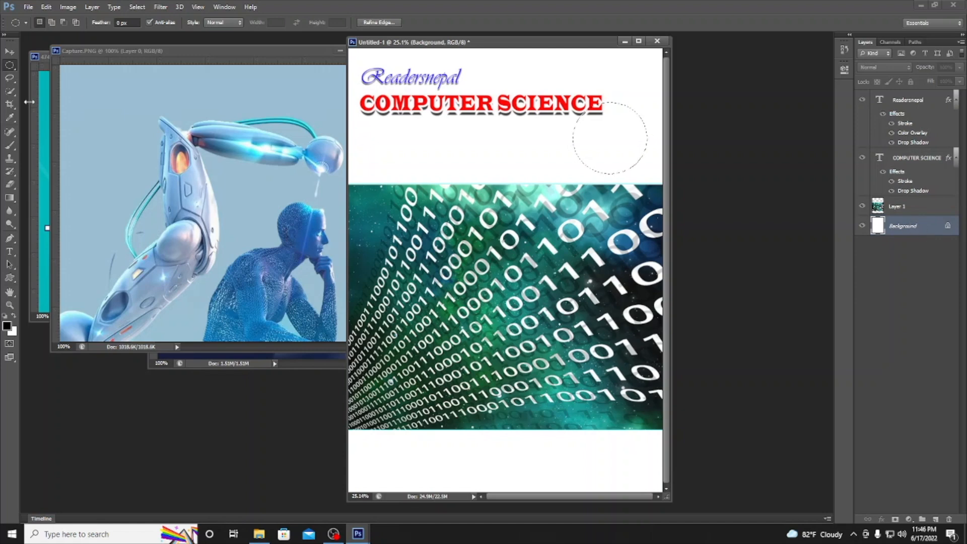
# Paint the circular selection solid green (07fb63) with a large brush, and deselect it
pyautogui.click(9, 147)
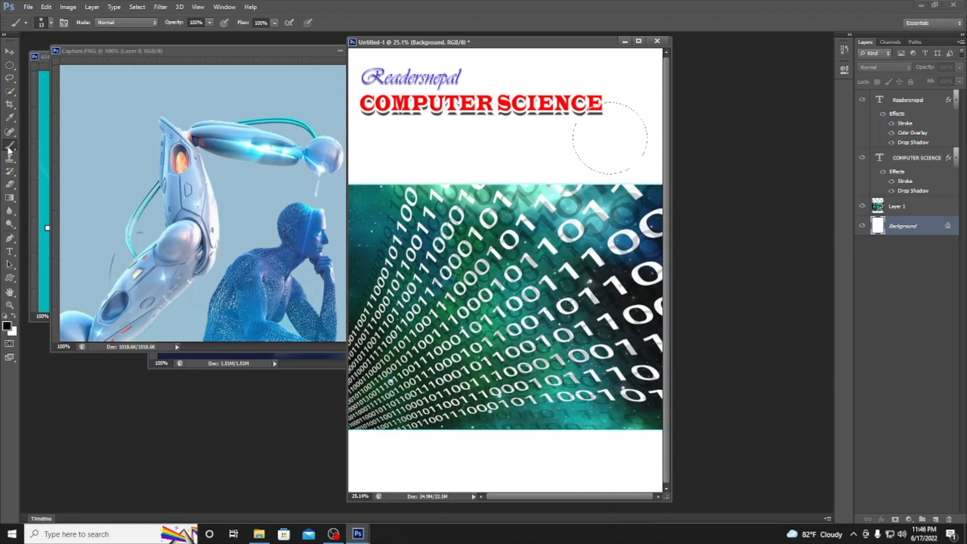
pyautogui.click(7, 327)
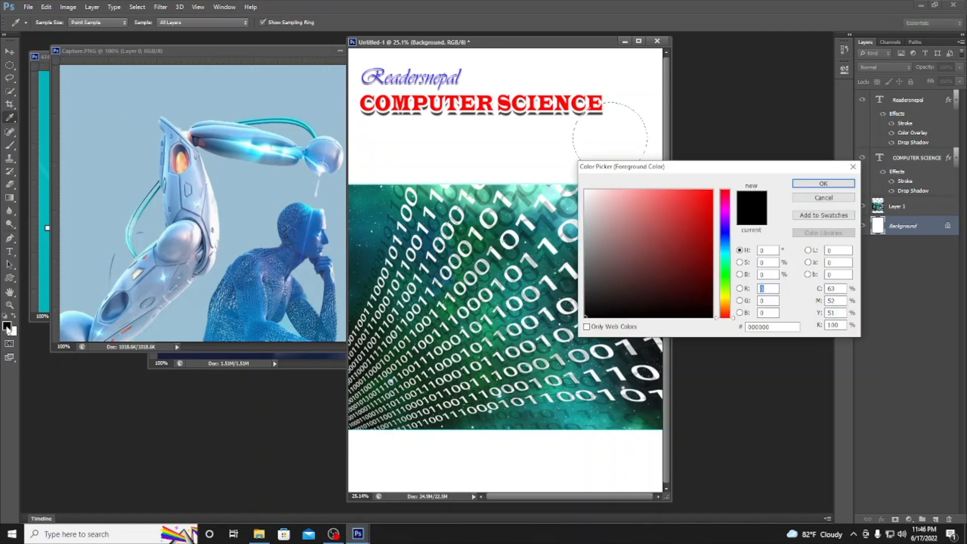
pyautogui.click(724, 252)
pyautogui.click(728, 268)
pyautogui.click(709, 192)
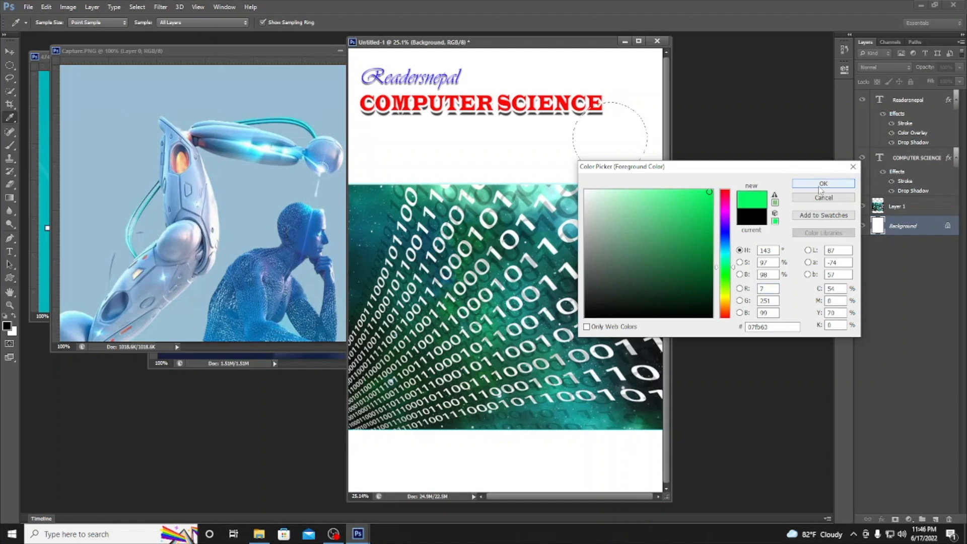
pyautogui.click(824, 184)
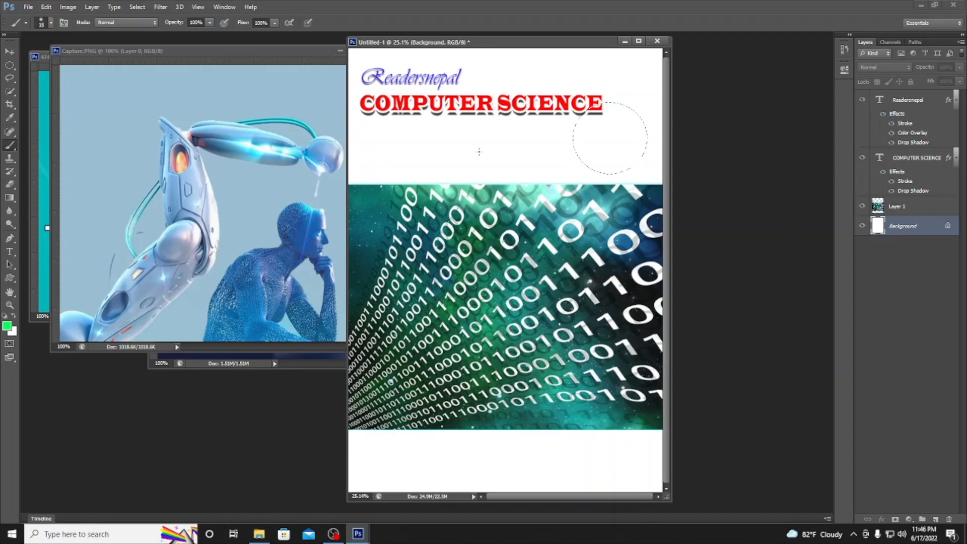
pyautogui.moveTo(608, 138); pyautogui.dragTo(633, 151)
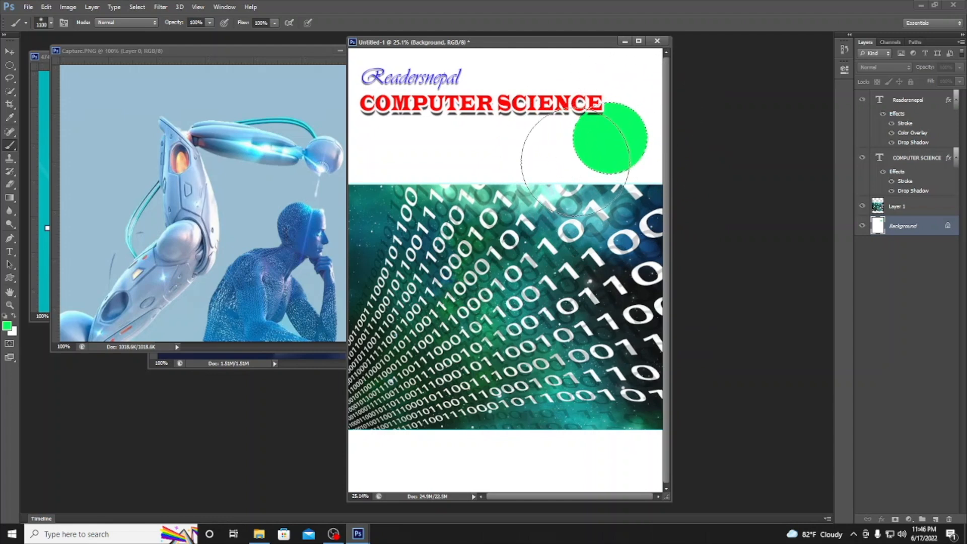
pyautogui.click(10, 65)
pyautogui.click(513, 146)
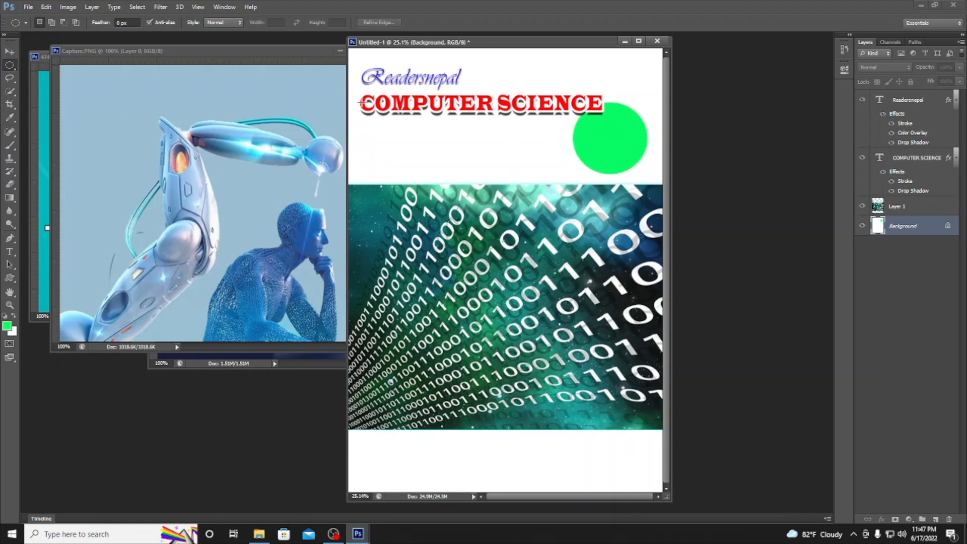
# Scale the "COMPUTER SCIENCE" title to about 88% so it ends before the green circle
pyautogui.click(9, 51)
pyautogui.rightClick(563, 111)
pyautogui.click(604, 115)
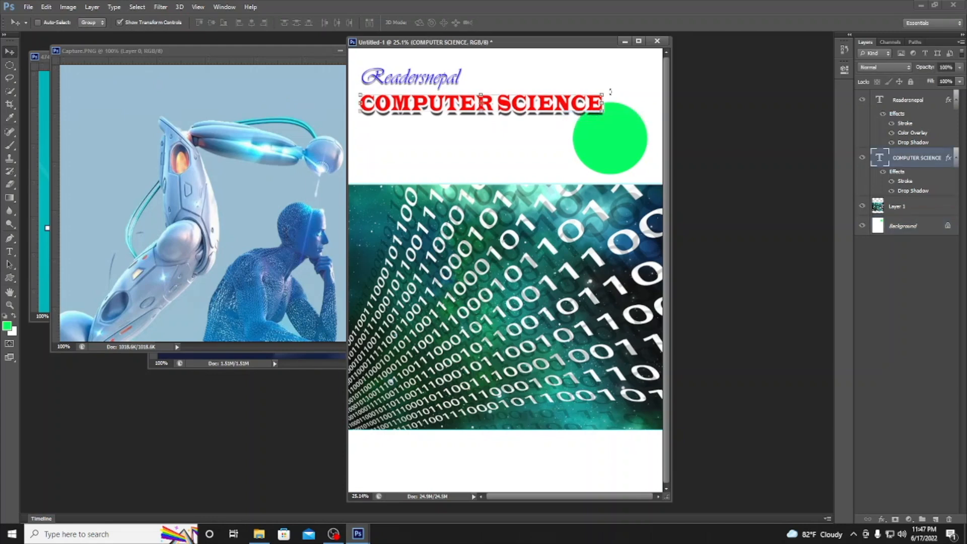
pyautogui.moveTo(606, 91); pyautogui.dragTo(577, 94)
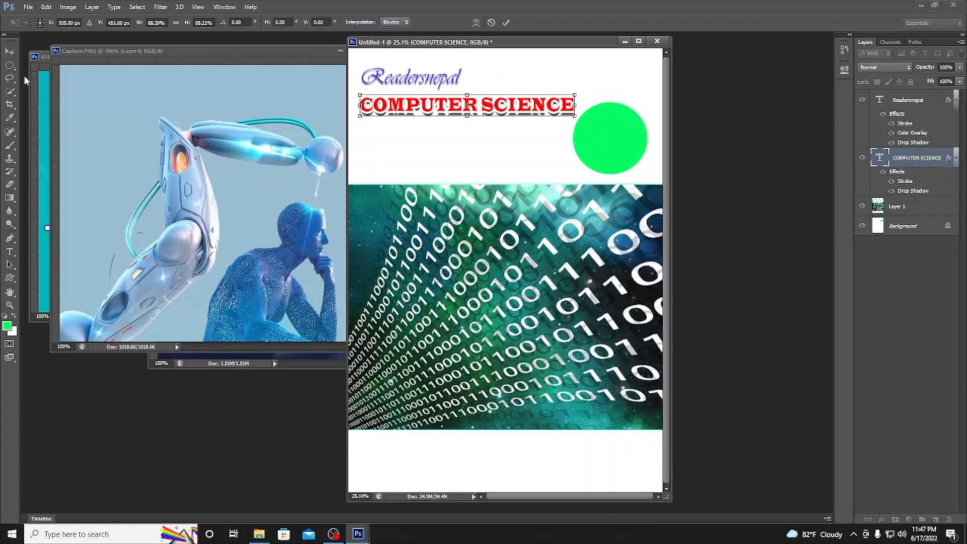
# Draw a slightly smaller circular selection centered inside the green circle, with the Background layer active
pyautogui.click(10, 65)
pyautogui.click(432, 201)
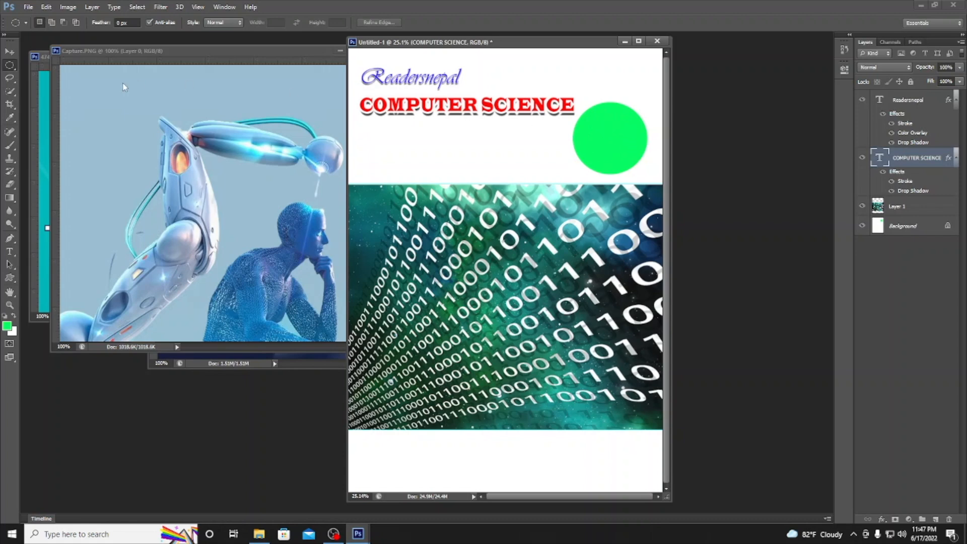
pyautogui.moveTo(584, 110); pyautogui.dragTo(615, 143)
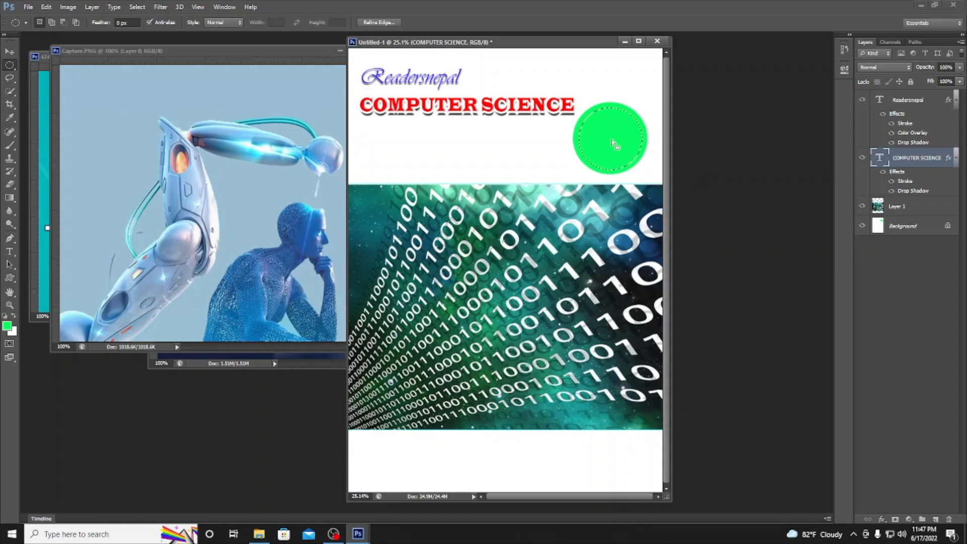
pyautogui.click(902, 225)
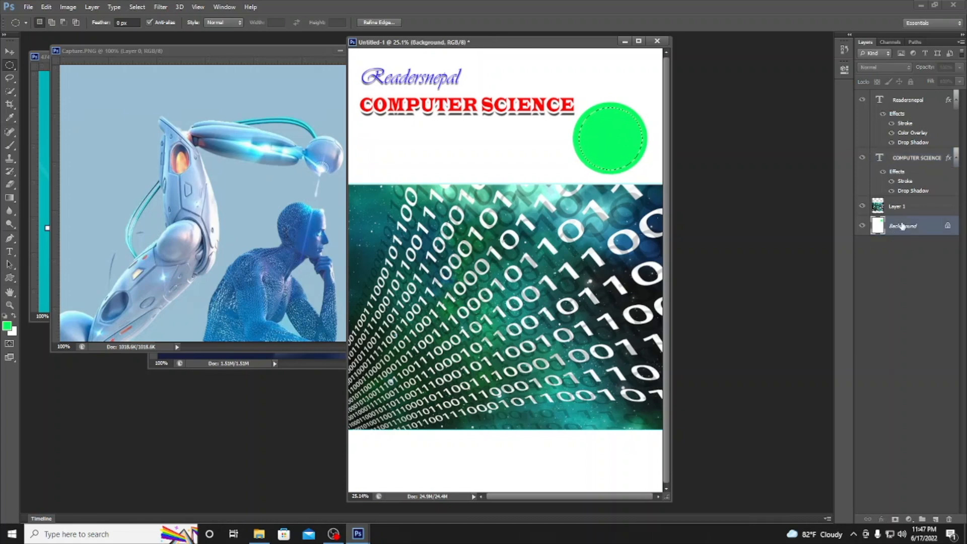
# Stroke the inner circular selection with a 5 px white (ffffff) line, centered on its edge
pyautogui.click(47, 7)
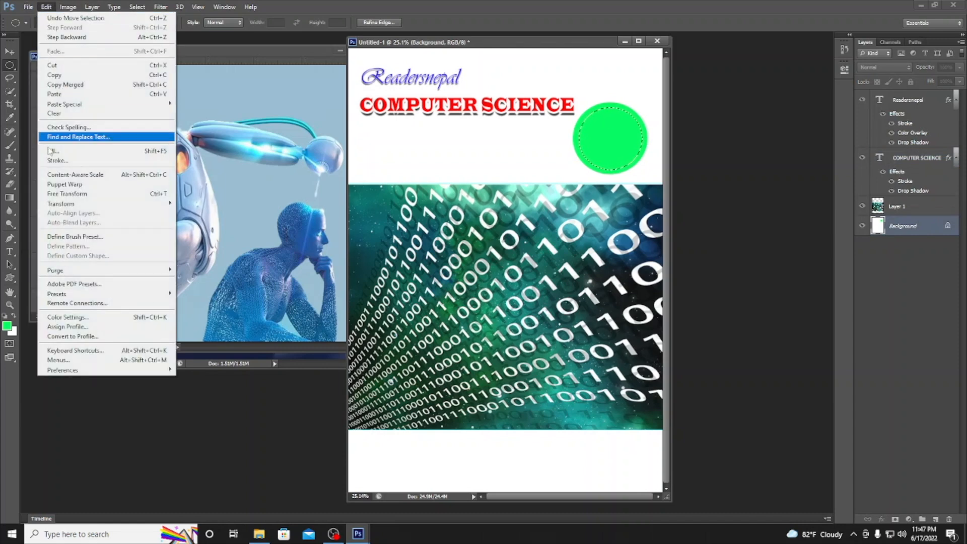
pyautogui.click(110, 162)
pyautogui.moveTo(456, 128)
pyautogui.mouseDown()
pyautogui.moveTo(486, 180)
pyautogui.moveTo(554, 234)
pyautogui.mouseUp()
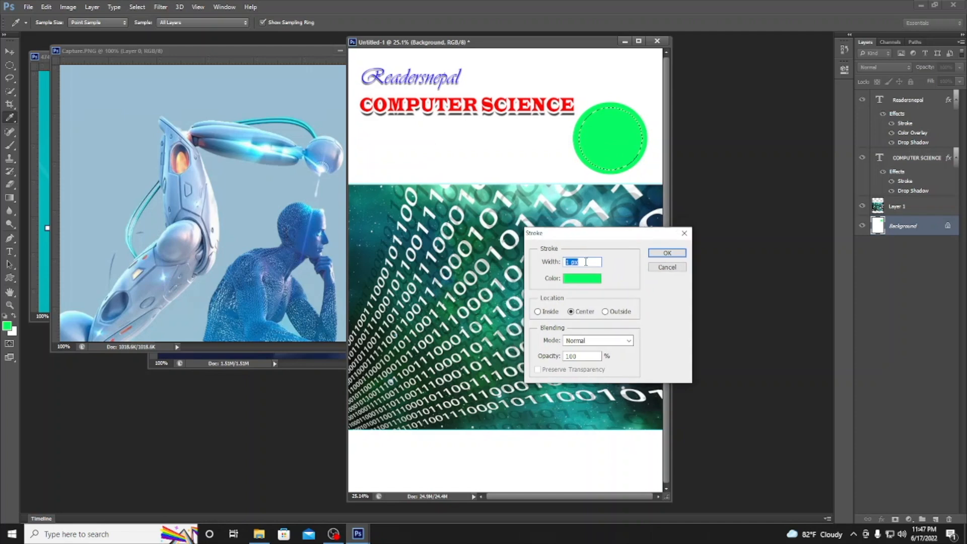
pyautogui.click(585, 278)
pyautogui.click(443, 152)
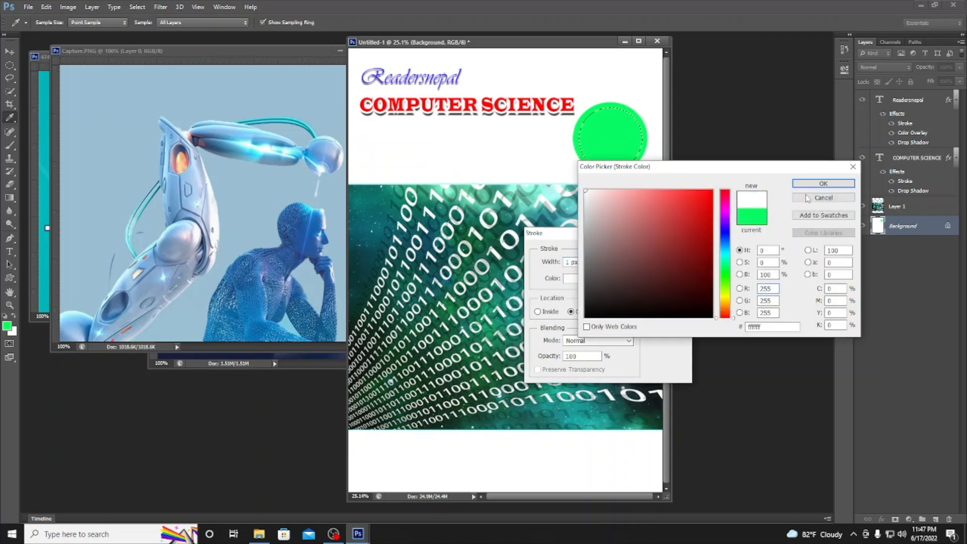
pyautogui.click(818, 185)
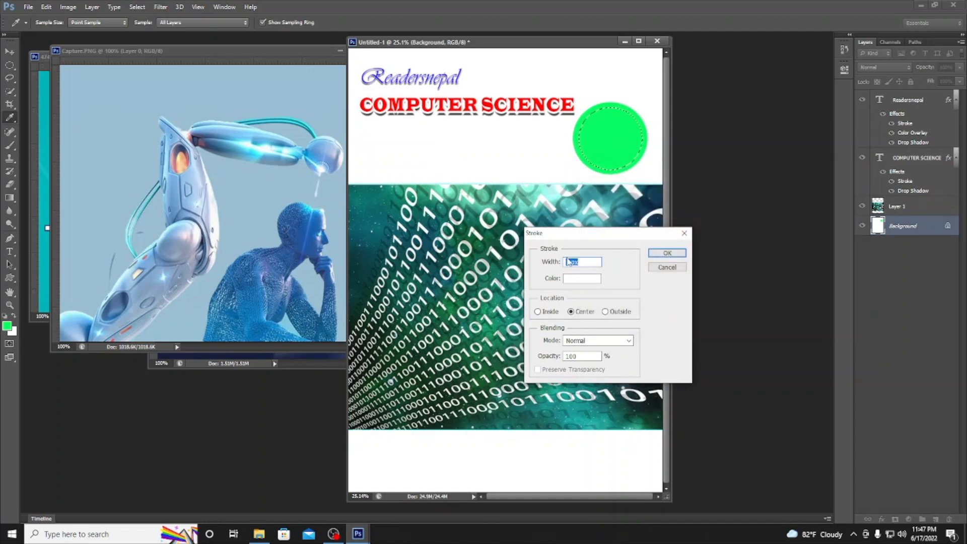
pyautogui.moveTo(572, 262); pyautogui.dragTo(560, 261)
pyautogui.write('5')
pyautogui.click(674, 253)
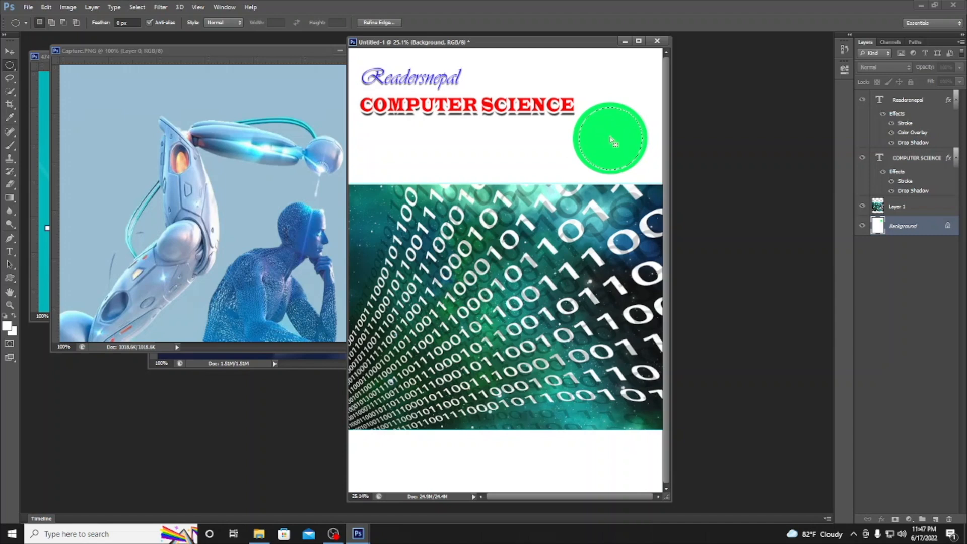
# Stroke the same inner circular selection again in white, with the width set to 10 px, to form a thicker ring
pyautogui.click(46, 6)
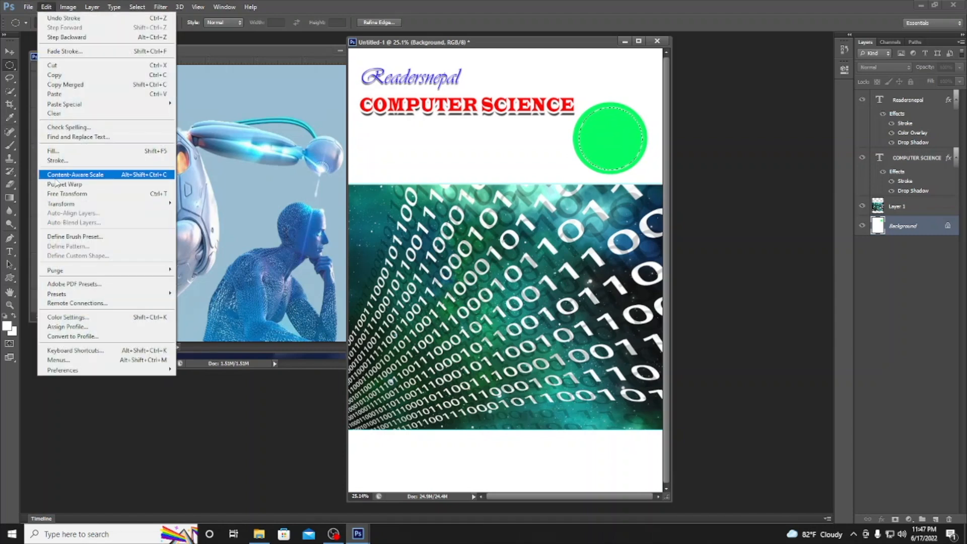
pyautogui.click(57, 161)
pyautogui.write('10')
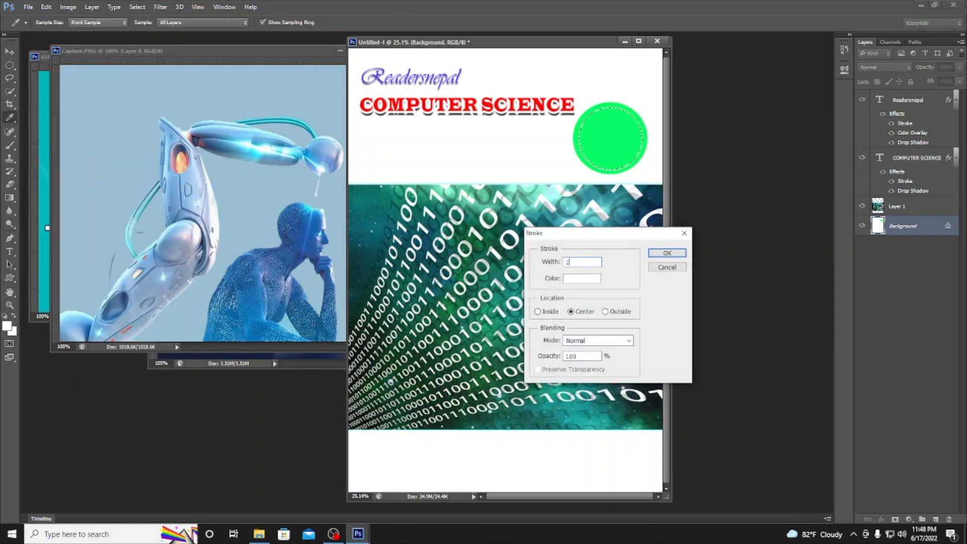
pyautogui.click(685, 253)
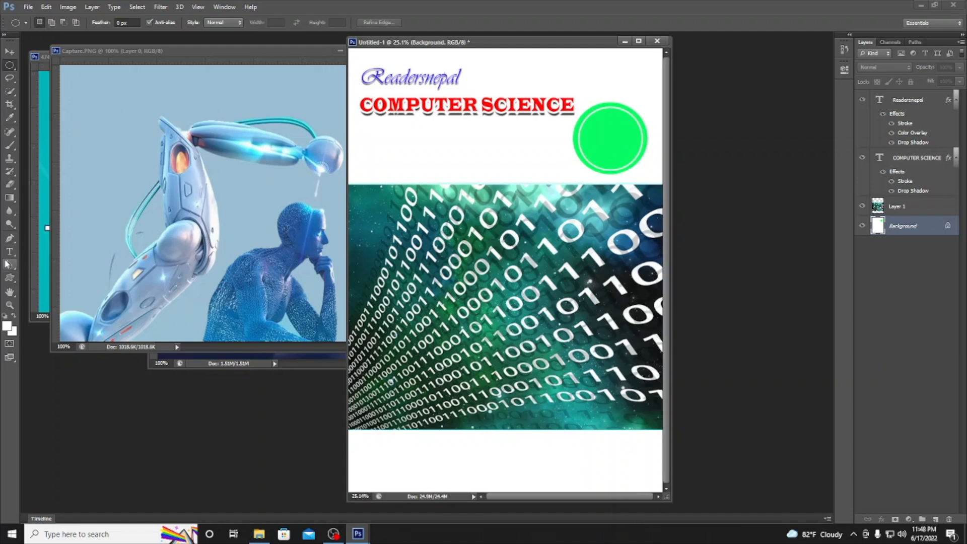
# Add white 72 pt text beginning with "B" over the green circle and set its font to Wide Latin
pyautogui.click(9, 251)
pyautogui.click(588, 130)
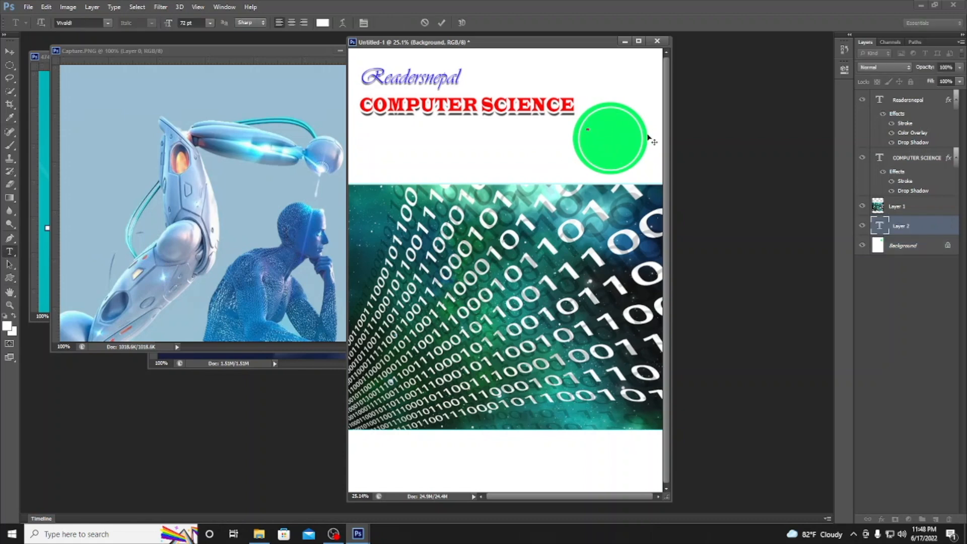
pyautogui.write('CLA')
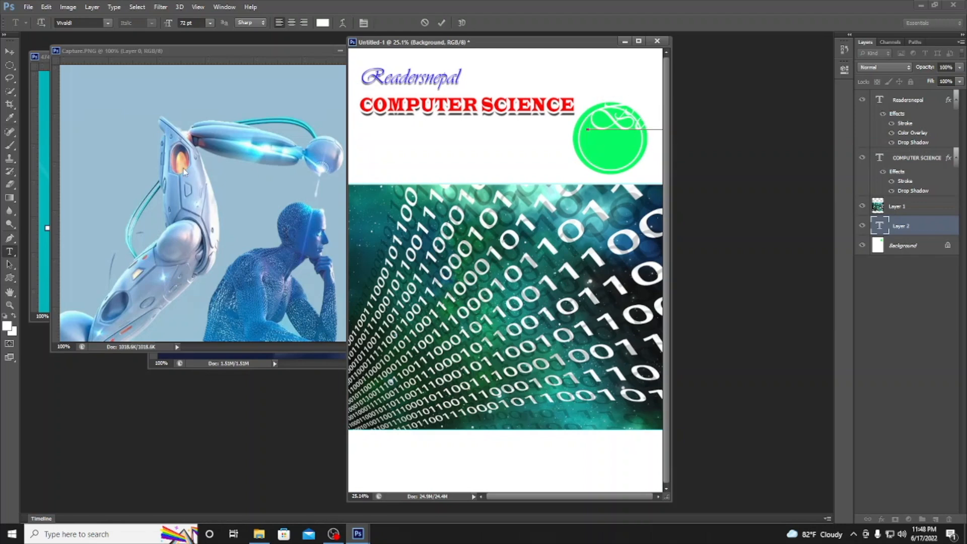
pyautogui.hotkey('ctrl', 'a')
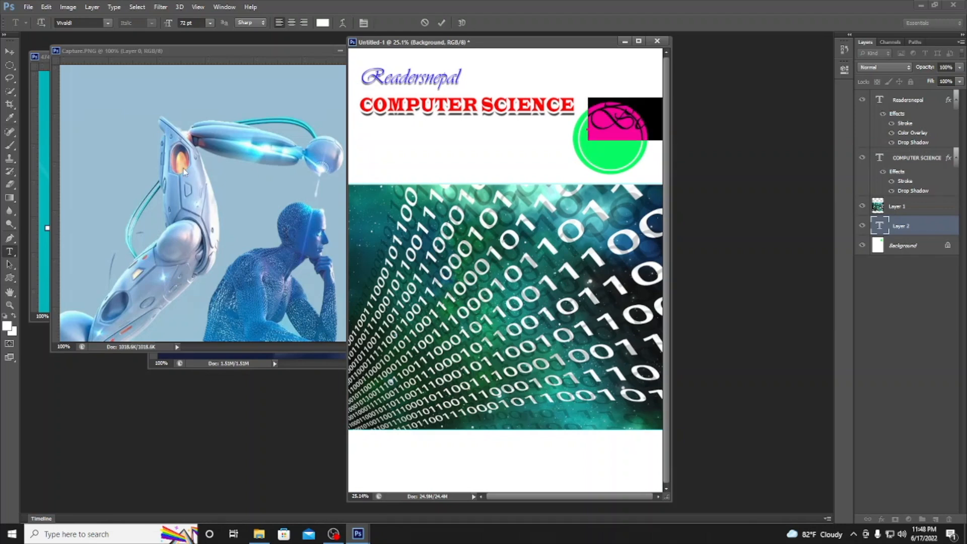
pyautogui.click(108, 23)
pyautogui.click(83, 101)
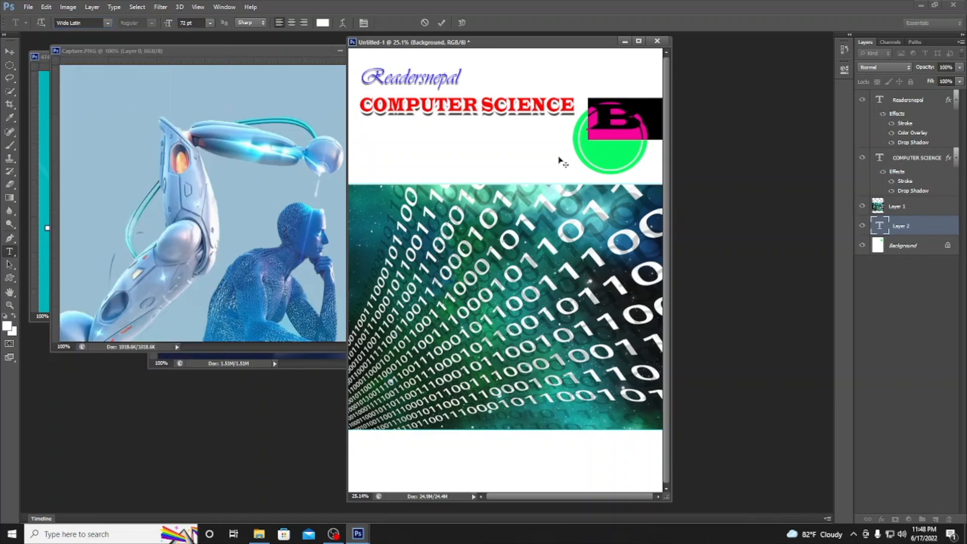
# Scale the white "Book" text down to about 28% width and 46% height and place it in the upper half of the green circle
pyautogui.click(18, 50)
pyautogui.hotkey('ctrl', 't')
pyautogui.moveTo(588, 103); pyautogui.dragTo(496, 147)
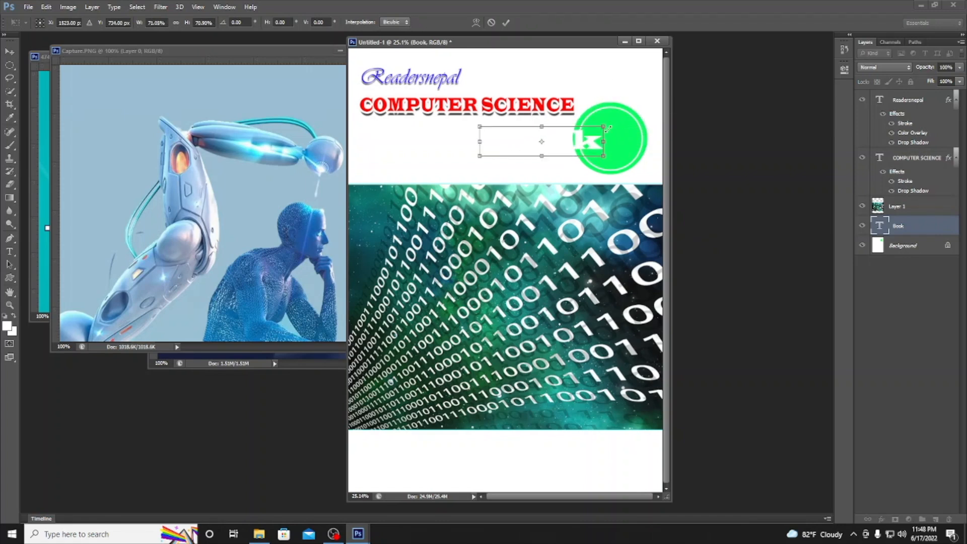
pyautogui.moveTo(601, 141); pyautogui.dragTo(630, 132)
pyautogui.click(10, 65)
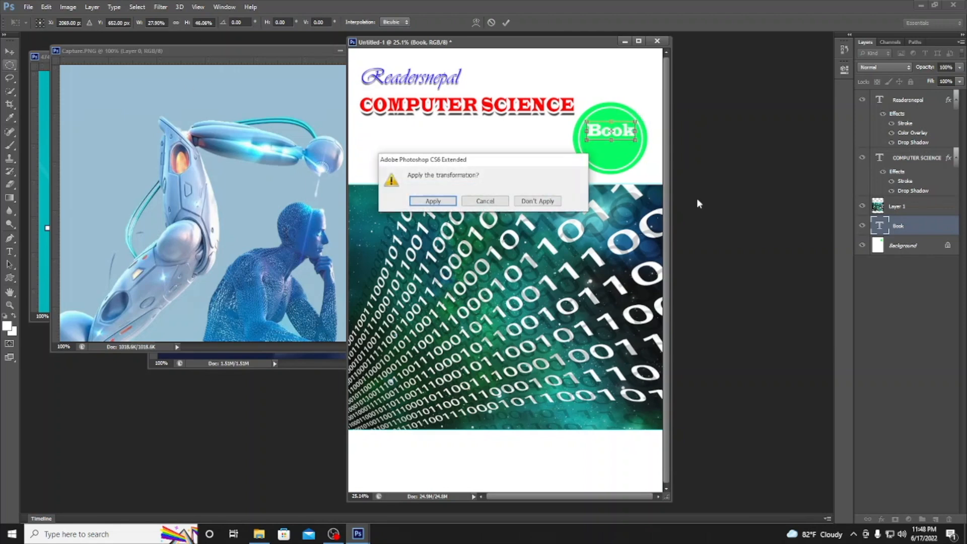
pyautogui.click(414, 201)
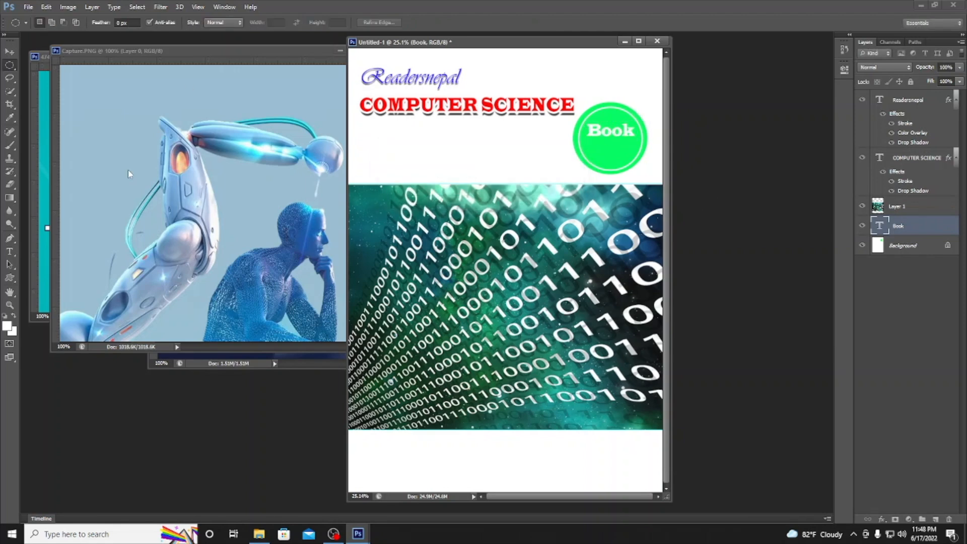
# Add white Wide Latin text "12", scale it to about 55%, and place it centered beneath "Book" in the green circle
pyautogui.click(10, 251)
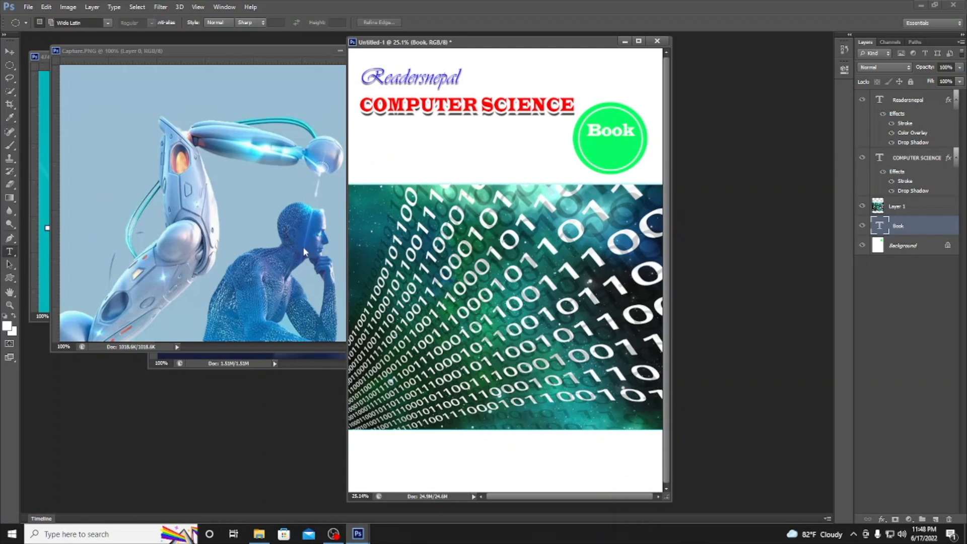
pyautogui.click(601, 149)
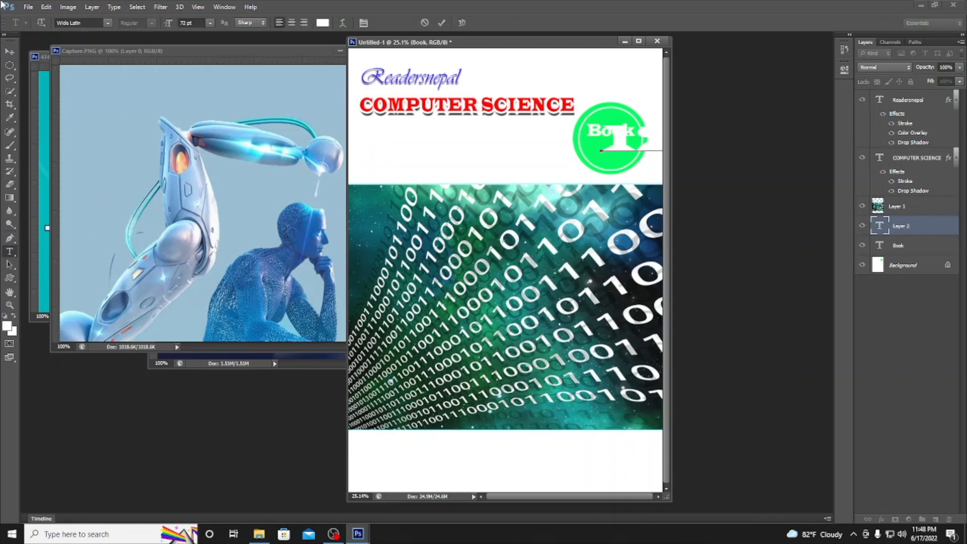
pyautogui.click(10, 52)
pyautogui.moveTo(626, 147); pyautogui.dragTo(560, 163)
pyautogui.moveTo(613, 141); pyautogui.dragTo(623, 160)
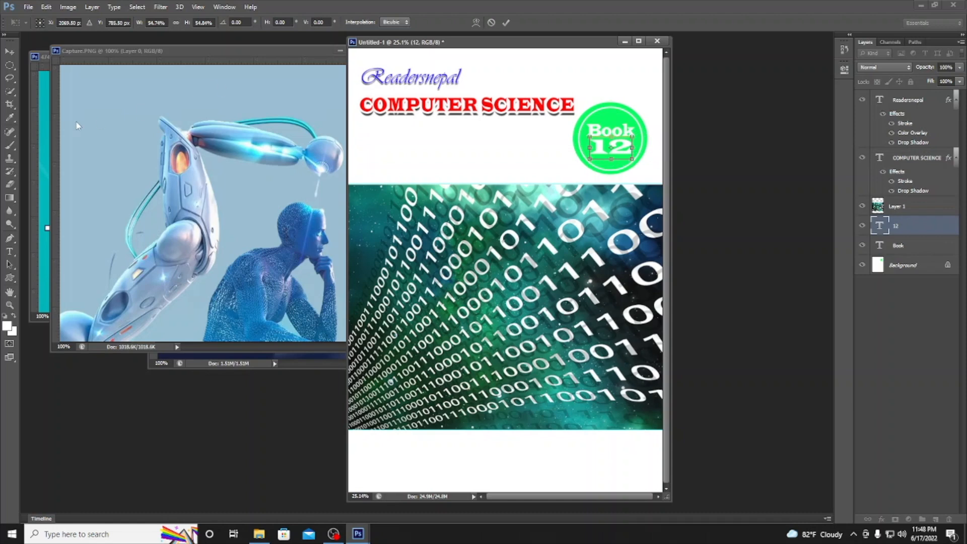
pyautogui.click(9, 65)
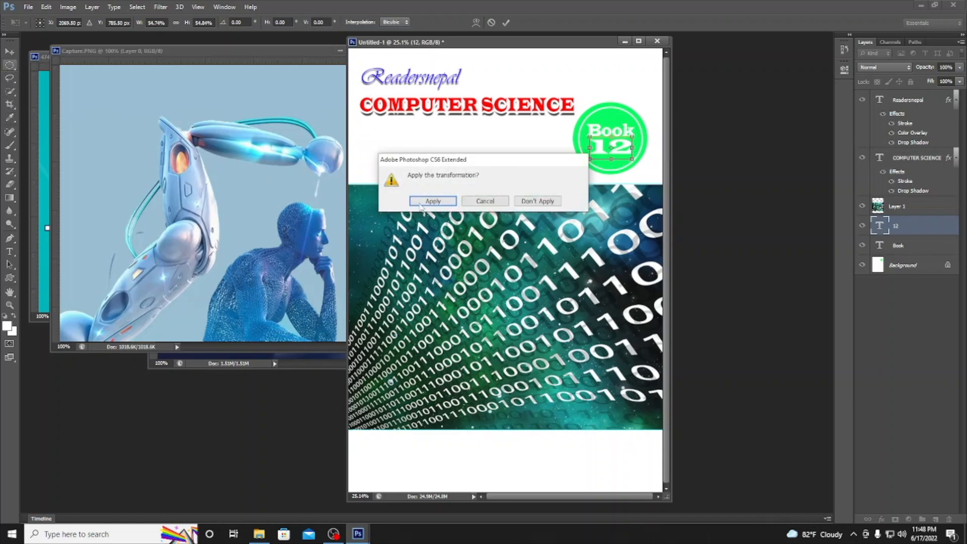
pyautogui.click(422, 200)
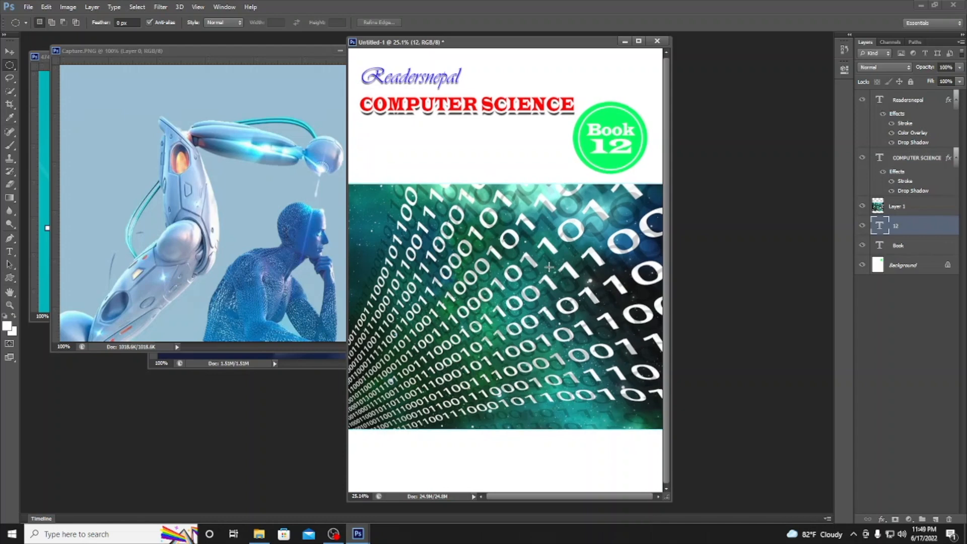
# Draw a rectangular selection across the full page width along the bottom edge, leaving a white band below the binary image
pyautogui.click(10, 306)
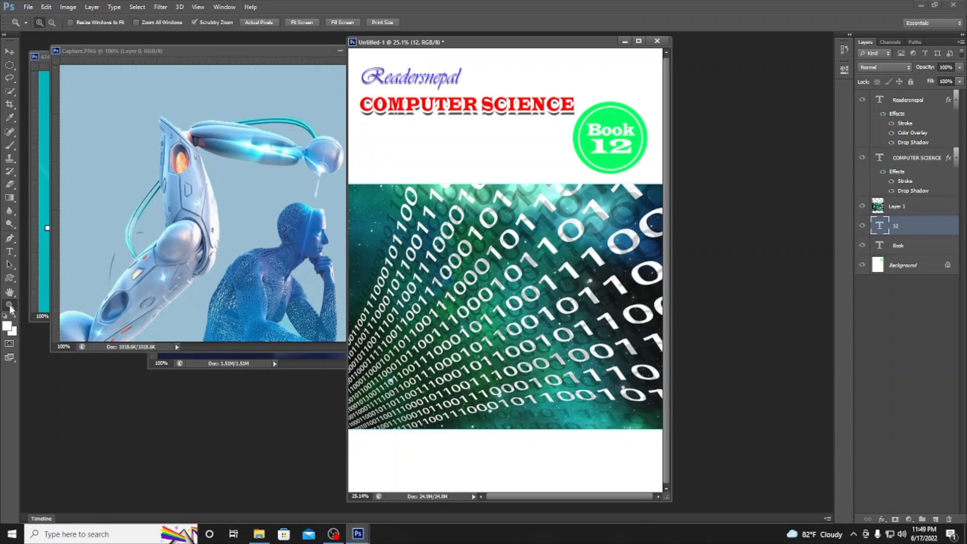
pyautogui.click(302, 22)
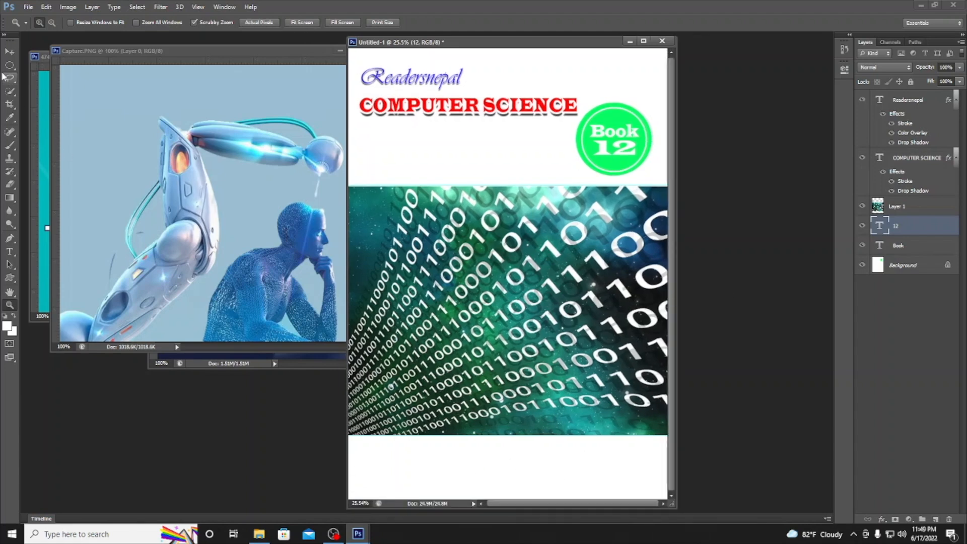
pyautogui.moveTo(10, 65); pyautogui.dragTo(28, 67)
pyautogui.click(29, 66)
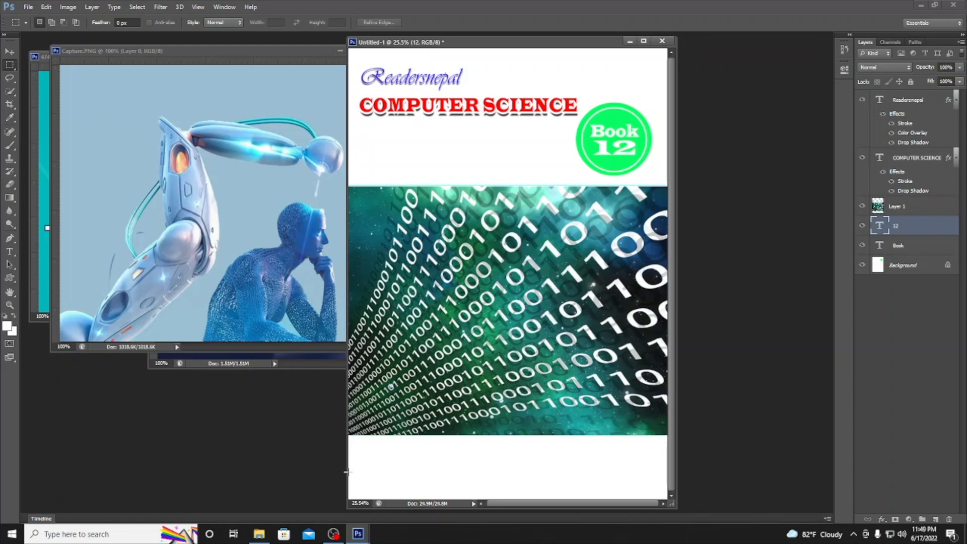
pyautogui.moveTo(347, 472); pyautogui.dragTo(672, 502)
# Sample teal (0d6970) from the binary image, paint the bottom strip selection with it on the Background layer, and deselect
pyautogui.click(9, 145)
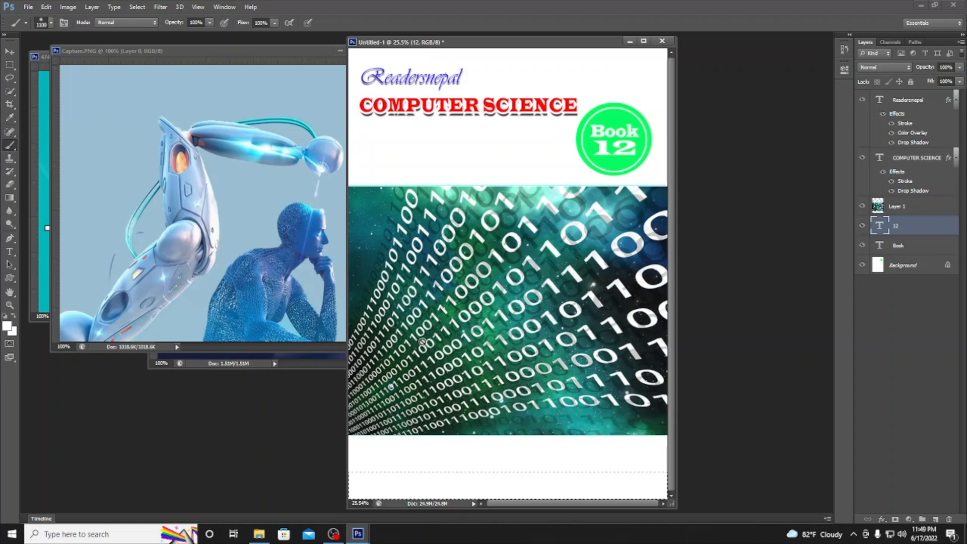
pyautogui.click(7, 326)
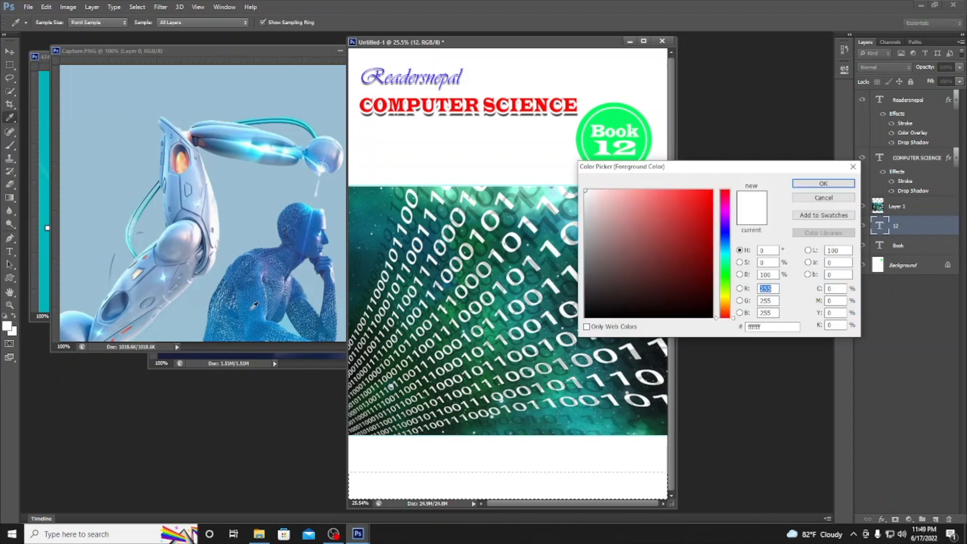
pyautogui.click(384, 233)
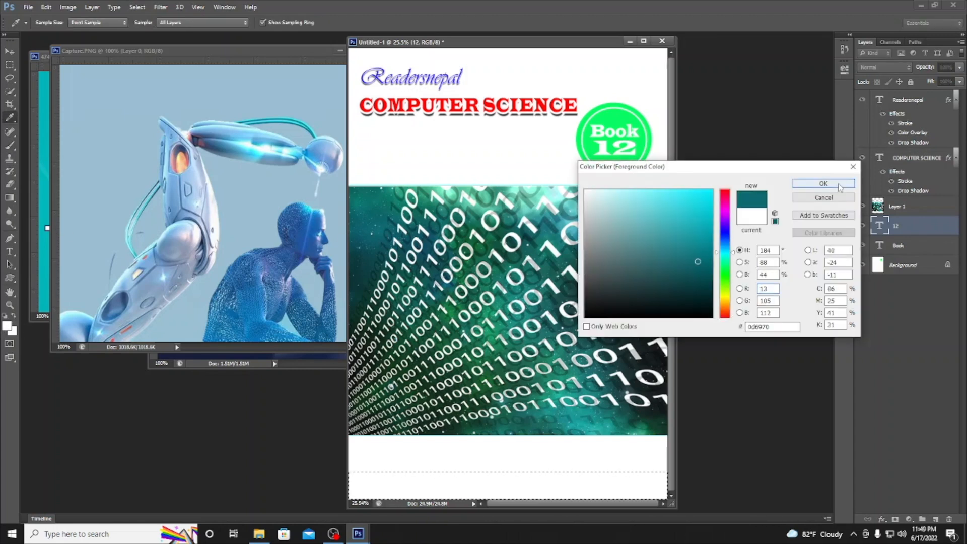
pyautogui.click(823, 184)
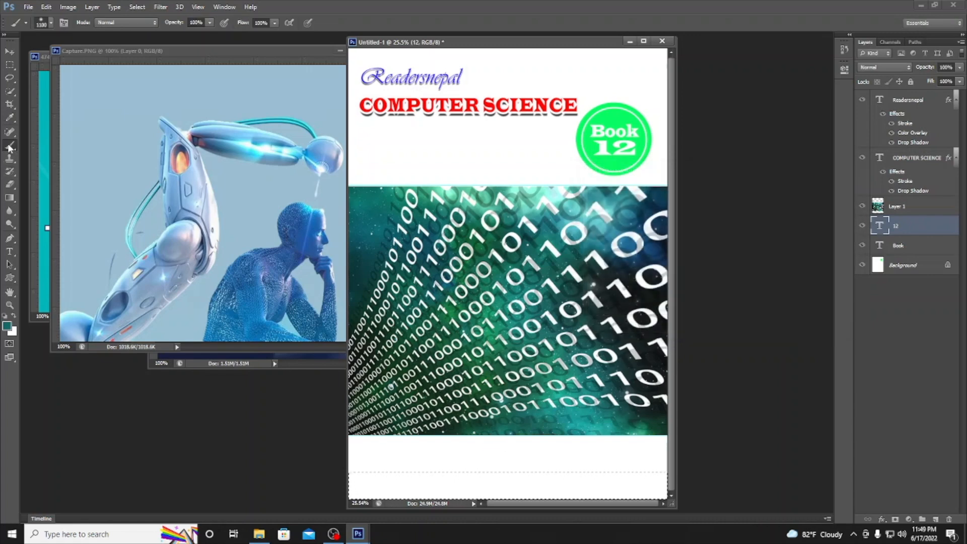
pyautogui.click(906, 267)
pyautogui.moveTo(350, 478)
pyautogui.mouseDown()
pyautogui.moveTo(356, 470)
pyautogui.moveTo(596, 486)
pyautogui.moveTo(282, 507)
pyautogui.moveTo(487, 484)
pyautogui.moveTo(609, 491)
pyautogui.mouseUp()
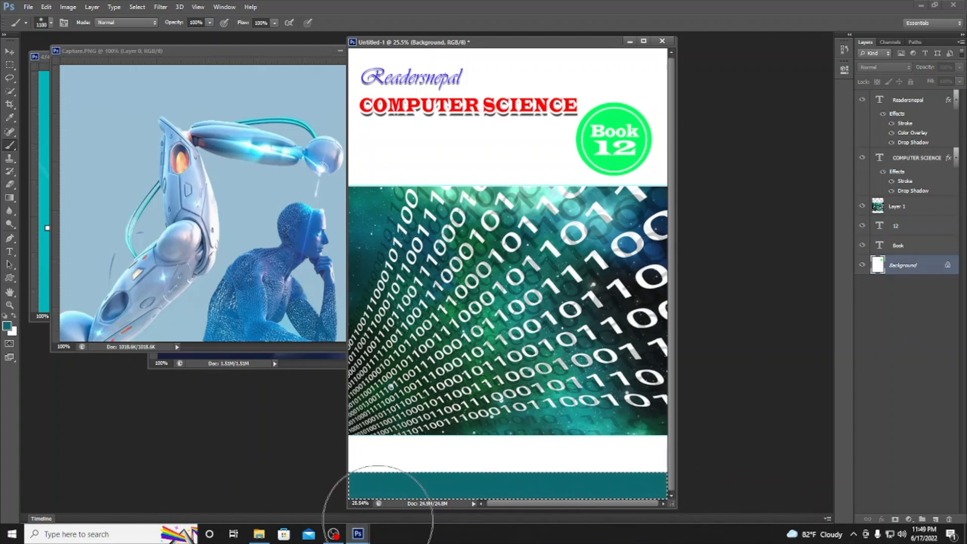
pyautogui.click(10, 65)
pyautogui.click(379, 306)
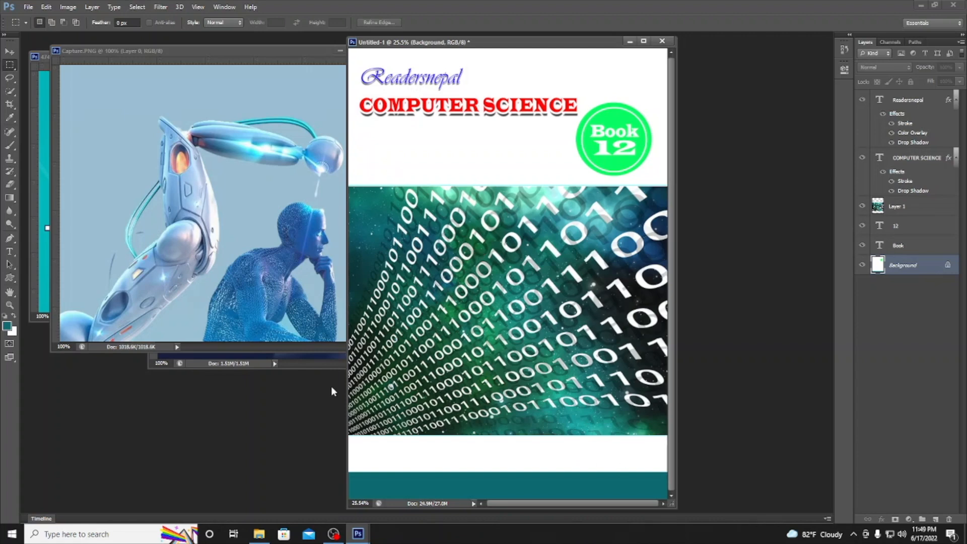
# Add a teal 72 pt Wide Latin line below the binary image with the three authors' first names separated by "||"
pyautogui.click(10, 251)
pyautogui.click(375, 455)
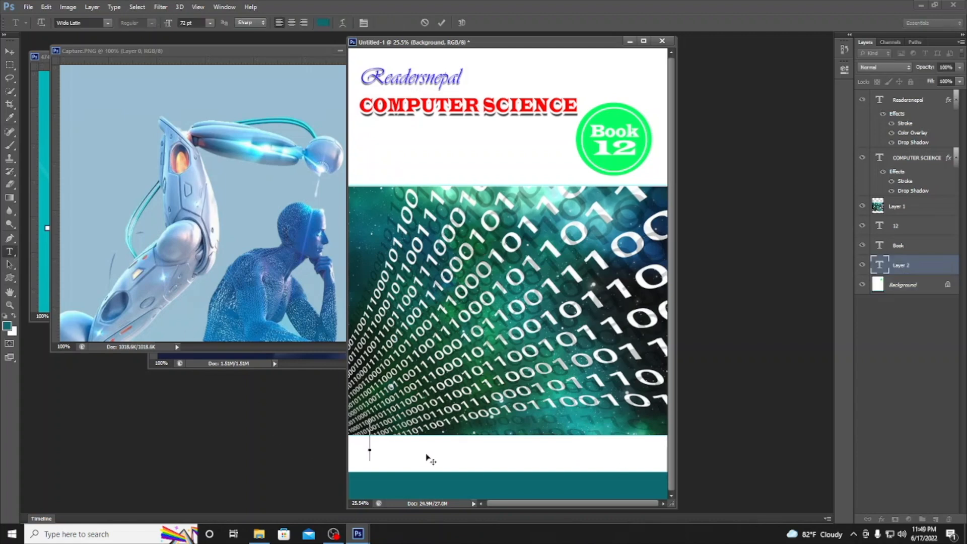
pyautogui.write('H')
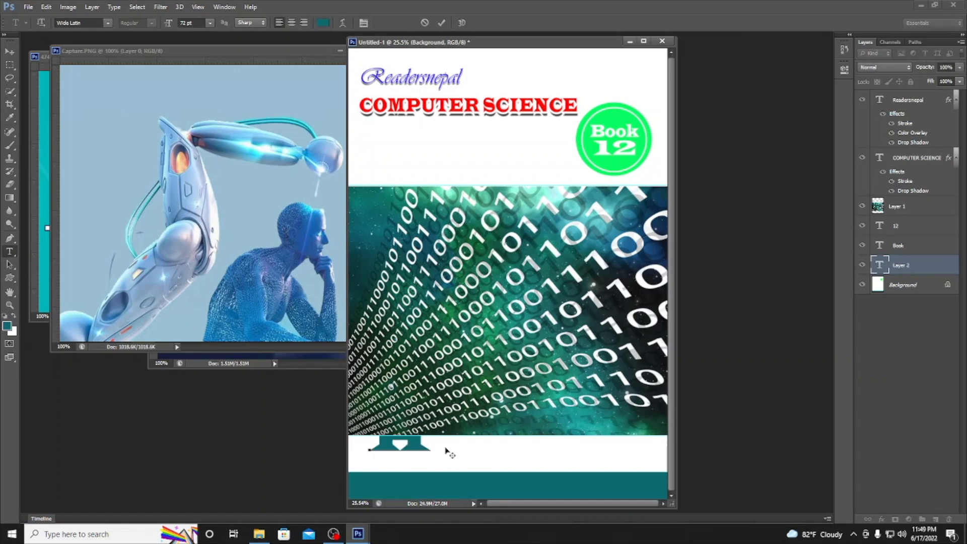
pyautogui.write('ari ')
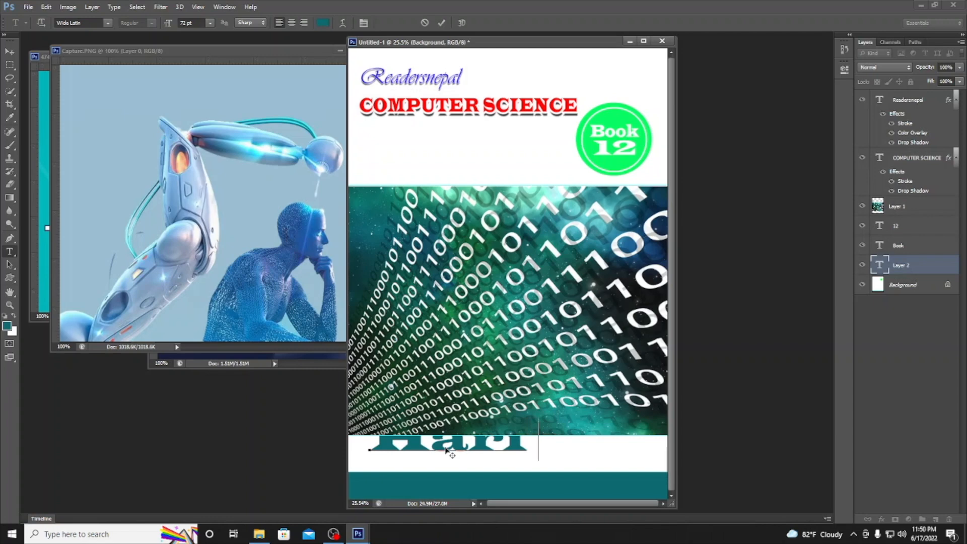
pyautogui.write('H')
pyautogui.write('A')
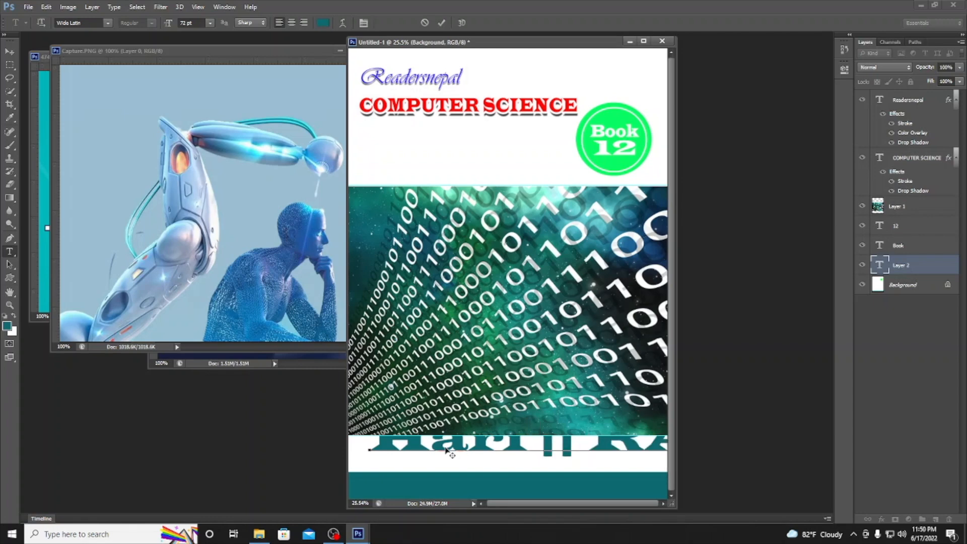
pyautogui.press('BackSpace')
pyautogui.write('a')
pyautogui.click(9, 51)
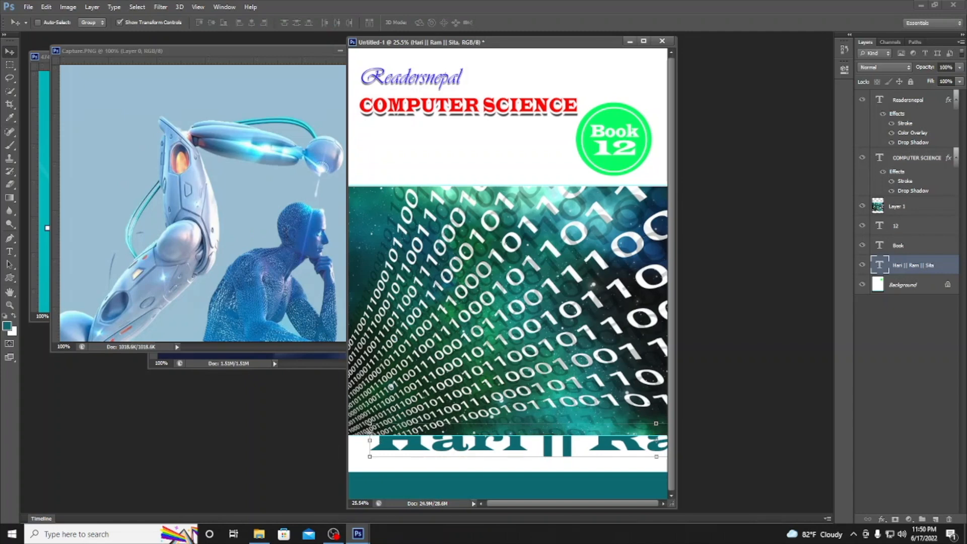
# Scale the author names line down proportionally and center it in the white band above the teal strip
pyautogui.hotkey('ctrl', 't')
pyautogui.moveTo(430, 449)
pyautogui.mouseDown()
pyautogui.moveTo(581, 449)
pyautogui.moveTo(436, 461)
pyautogui.mouseUp()
pyautogui.moveTo(377, 431); pyautogui.dragTo(467, 460)
pyautogui.press('Return')
pyautogui.hotkey('ctrl', 't')
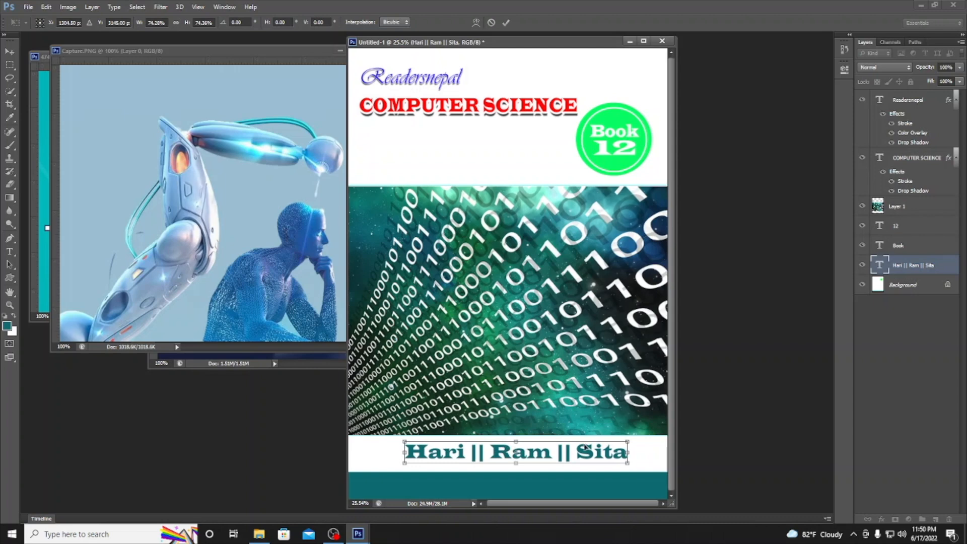
pyautogui.moveTo(630, 440); pyautogui.dragTo(553, 457)
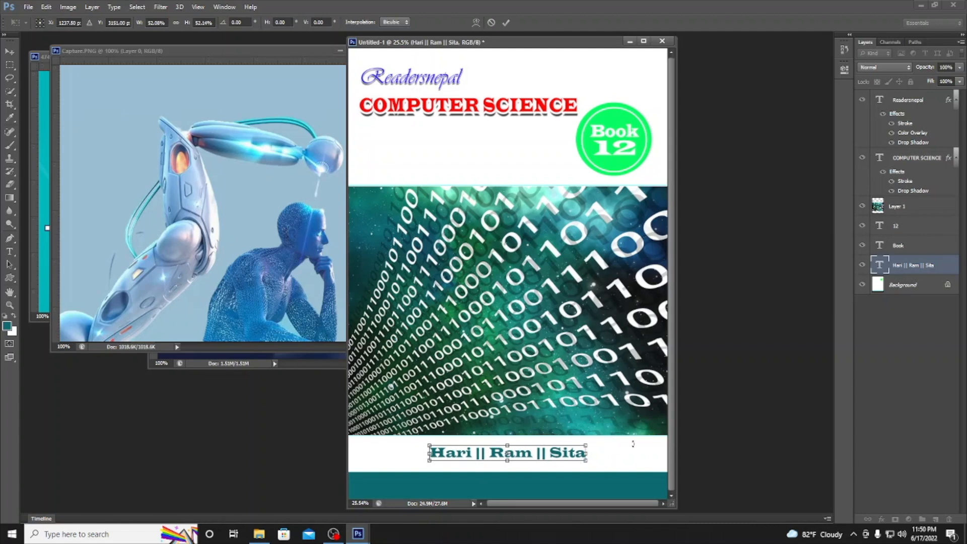
pyautogui.moveTo(535, 455); pyautogui.dragTo(536, 457)
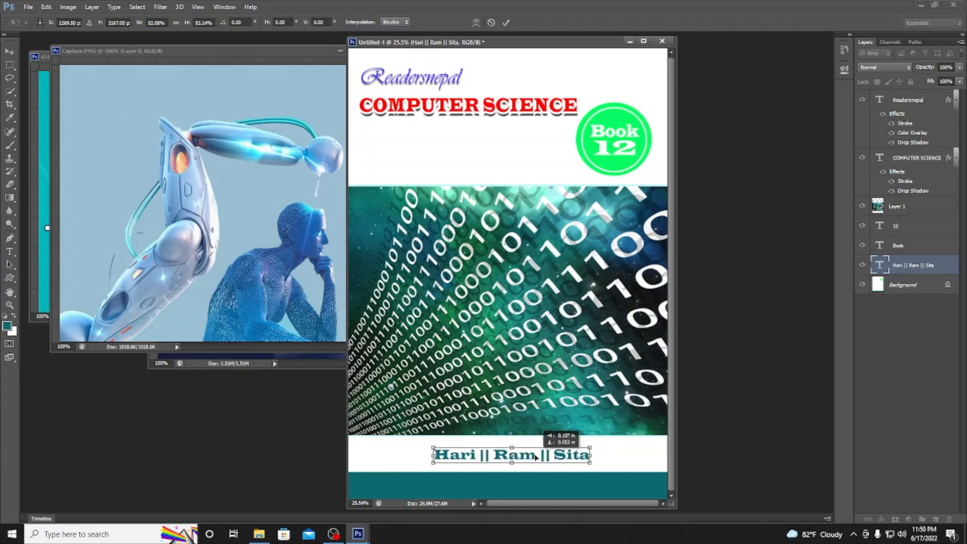
pyautogui.click(9, 251)
pyautogui.click(433, 201)
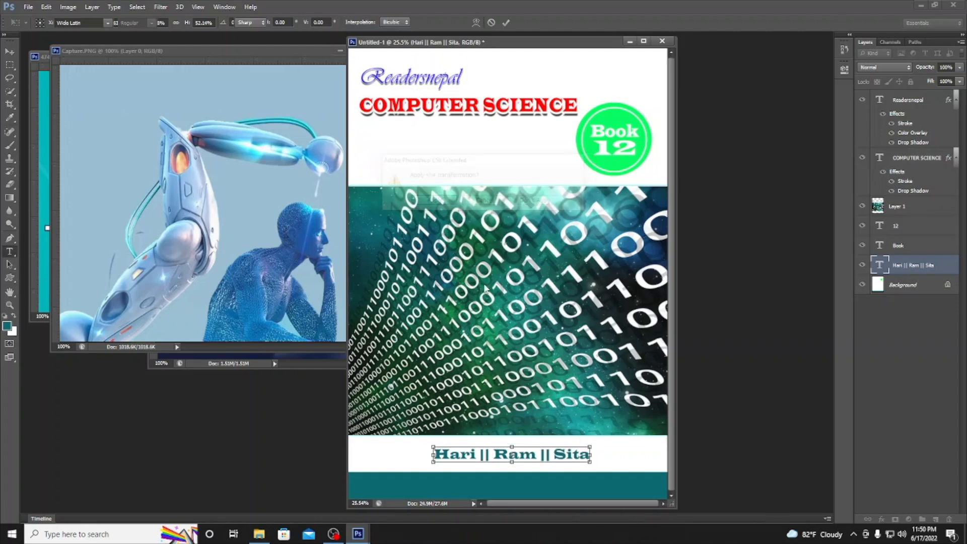
# Add a second name after each of the three authors' first names and shift the line so it starts near the page's left margin
pyautogui.click(476, 452)
pyautogui.write('Bd')
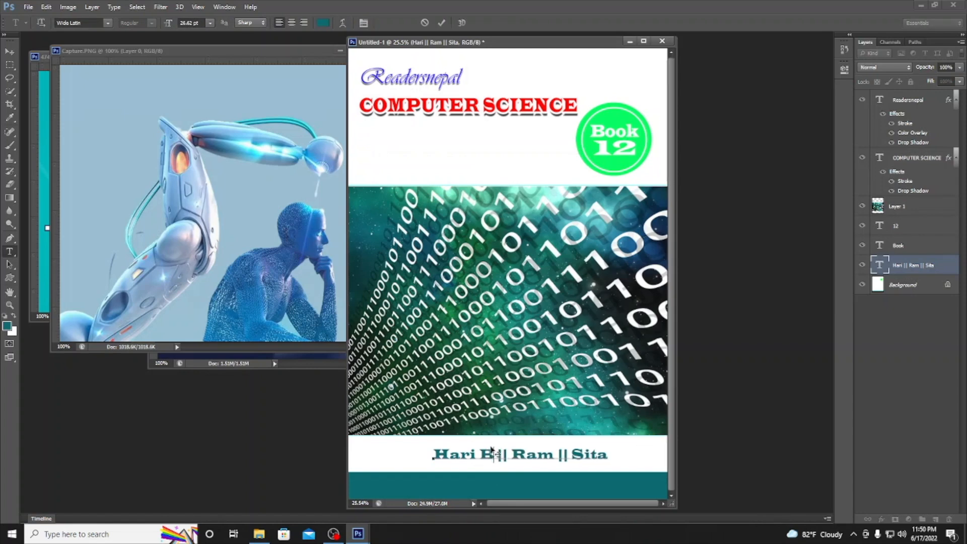
pyautogui.write('r')
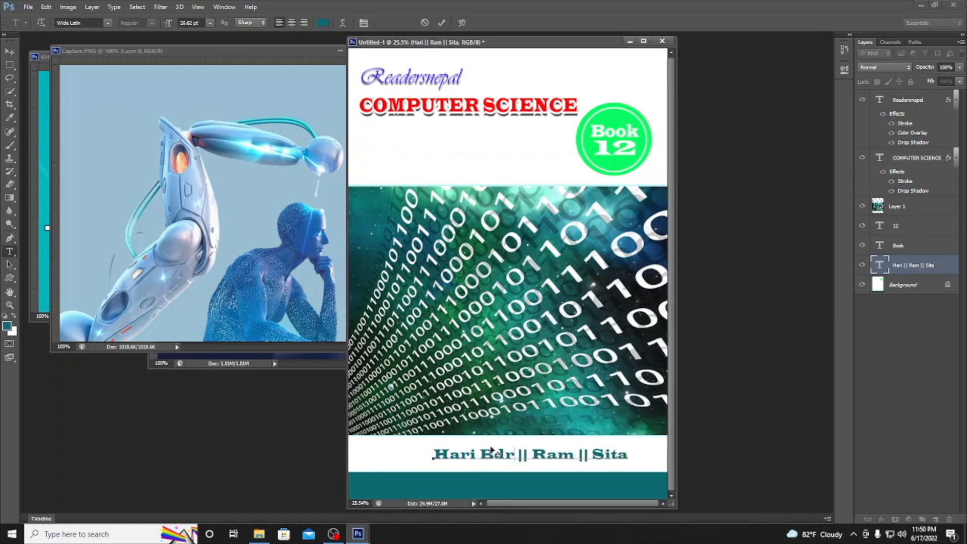
pyautogui.click(576, 452)
pyautogui.write('Kuma')
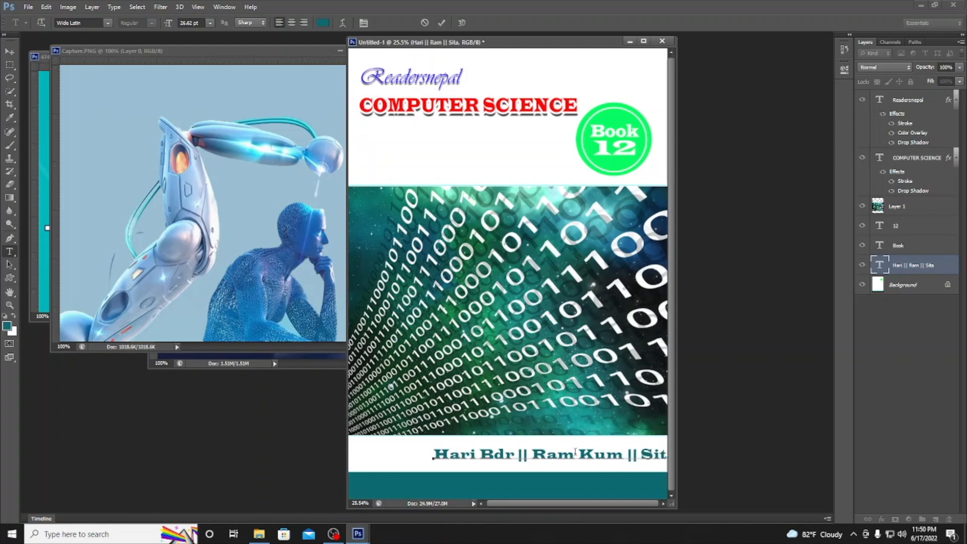
pyautogui.write('r')
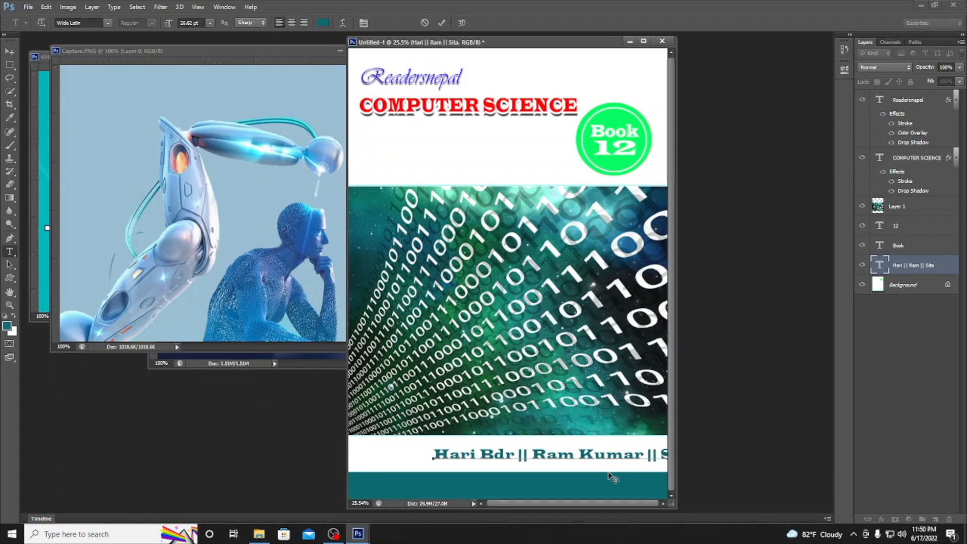
pyautogui.click(9, 51)
pyautogui.moveTo(498, 459); pyautogui.dragTo(423, 456)
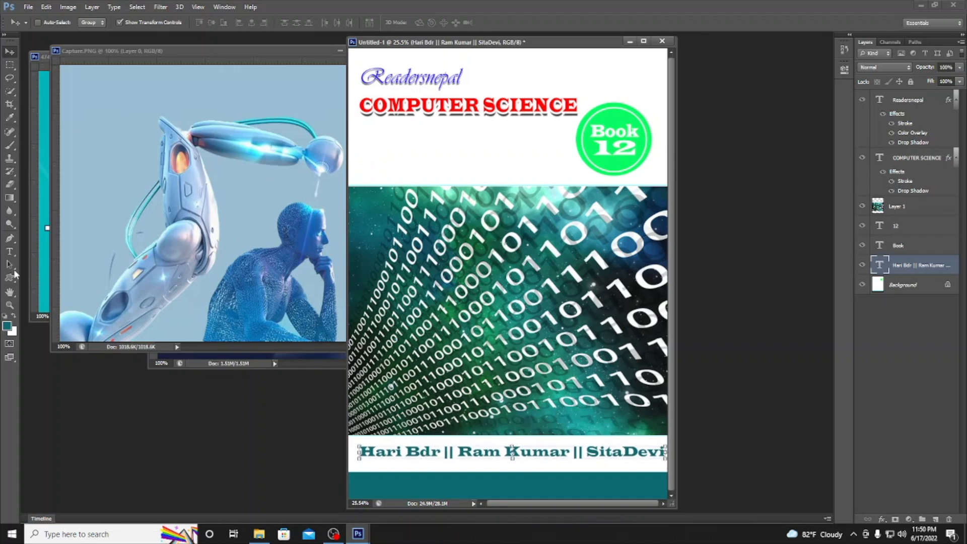
# Insert the missing space in the last author's name and center the whole line between the page edges in the white band
pyautogui.click(9, 251)
pyautogui.click(625, 453)
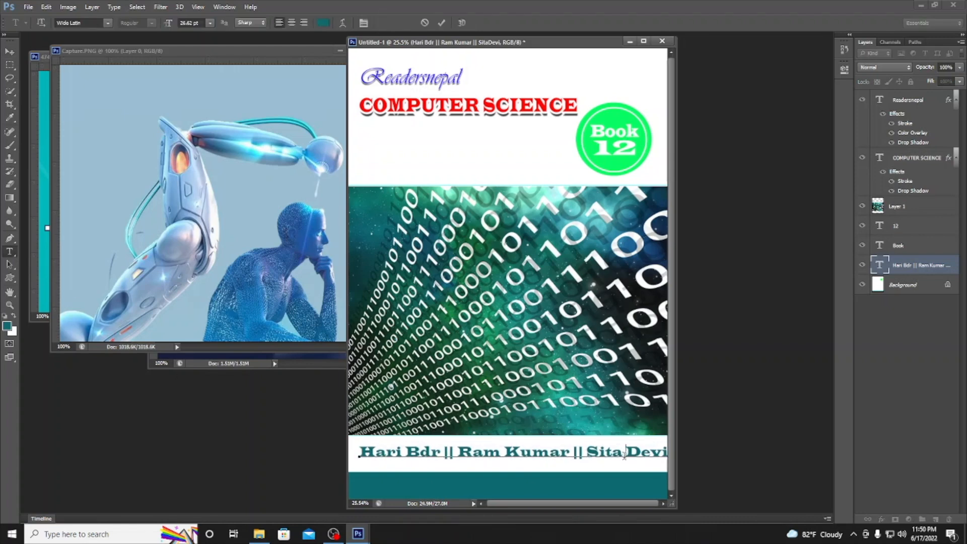
pyautogui.click(10, 52)
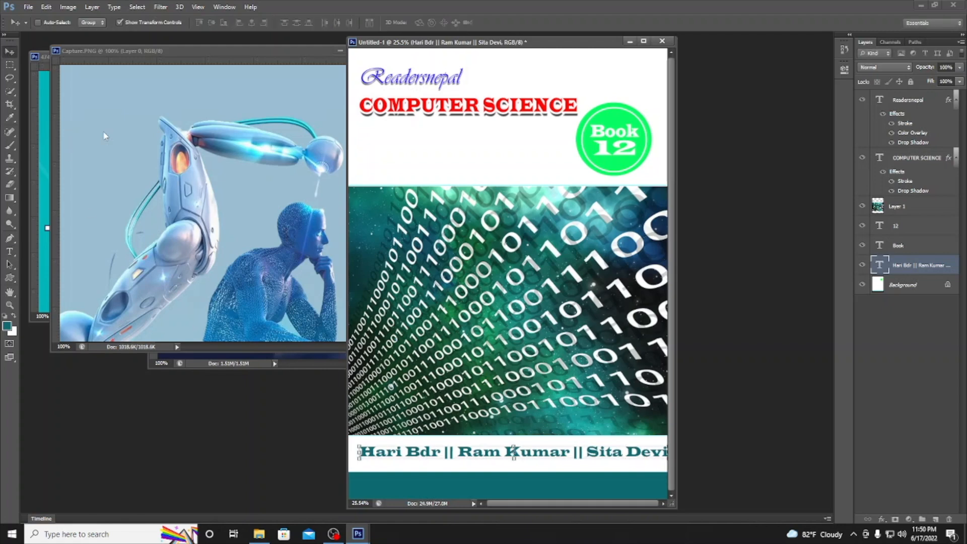
pyautogui.moveTo(534, 456); pyautogui.dragTo(533, 456)
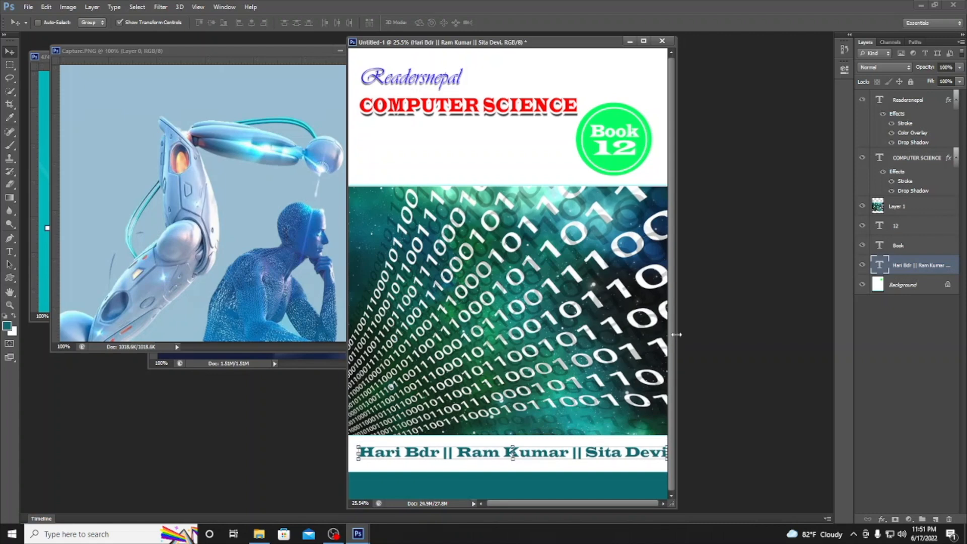
pyautogui.moveTo(677, 334); pyautogui.dragTo(741, 341)
pyautogui.moveTo(512, 457); pyautogui.dragTo(512, 458)
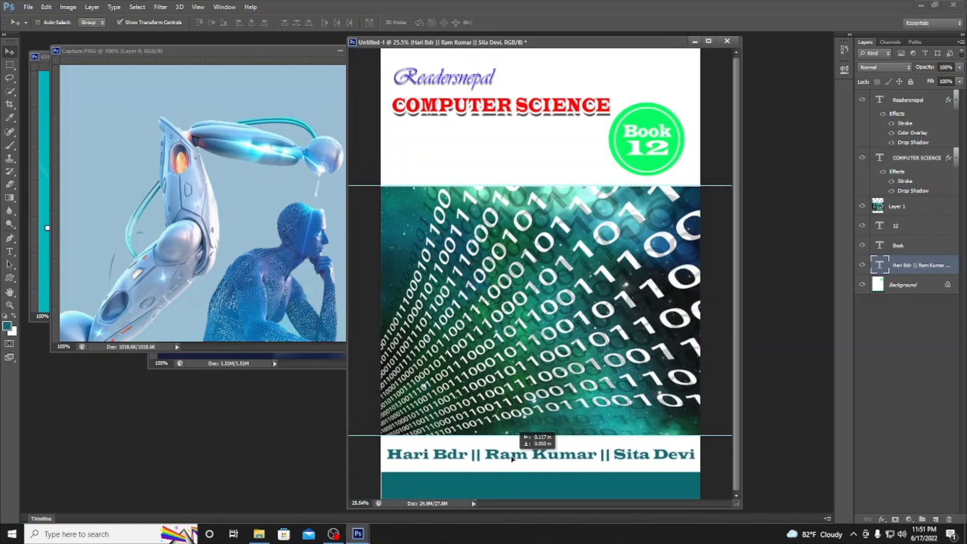
# Copy a rectangular area with the robot arm and thinking figure from Capture.PNG onto the cover page
pyautogui.press('m')
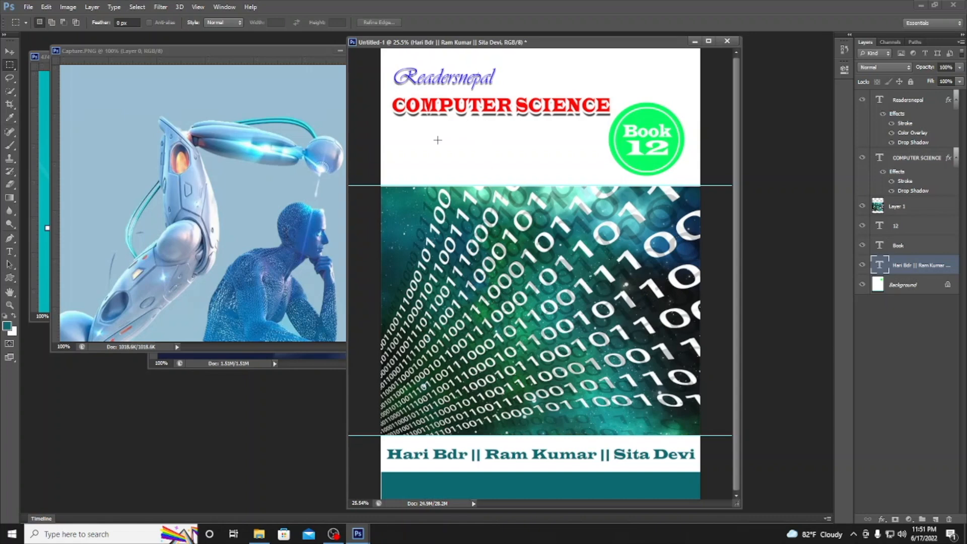
pyautogui.click(255, 188)
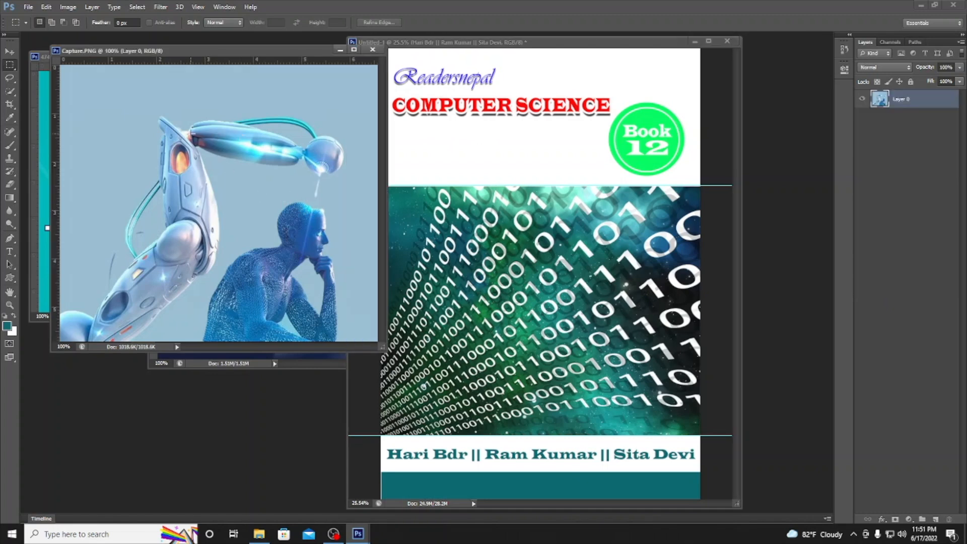
pyautogui.moveTo(180, 112); pyautogui.dragTo(365, 342)
pyautogui.click(10, 51)
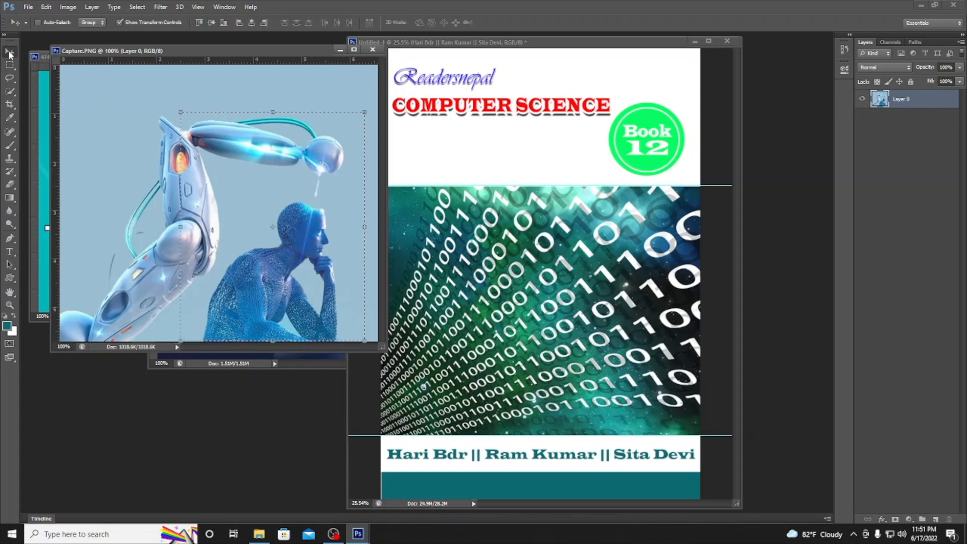
pyautogui.moveTo(241, 150); pyautogui.dragTo(425, 218)
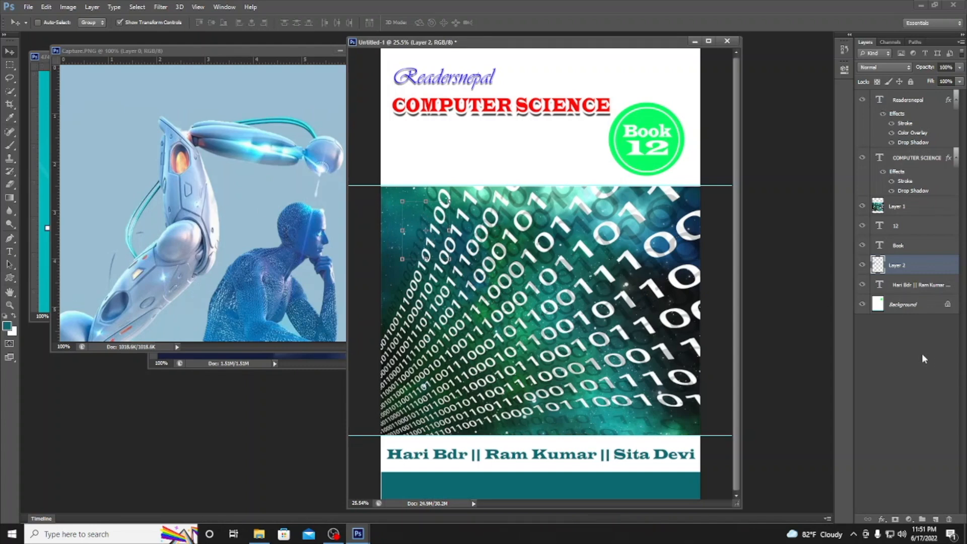
# Bring the robot picture's layer above the binary image, scale it to about 170% and place it across that image's upper edge near the page's left margin
pyautogui.moveTo(908, 266); pyautogui.dragTo(910, 203)
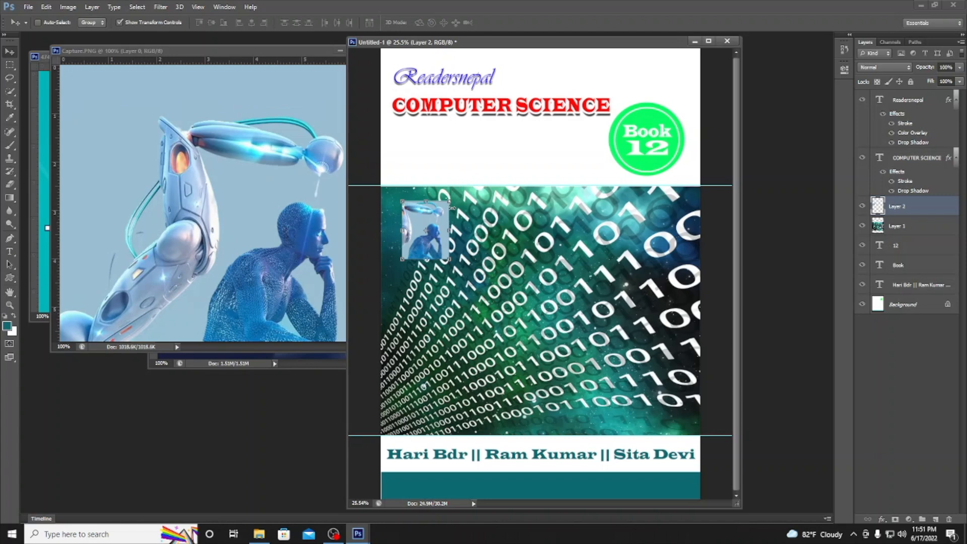
pyautogui.moveTo(449, 200); pyautogui.dragTo(458, 174)
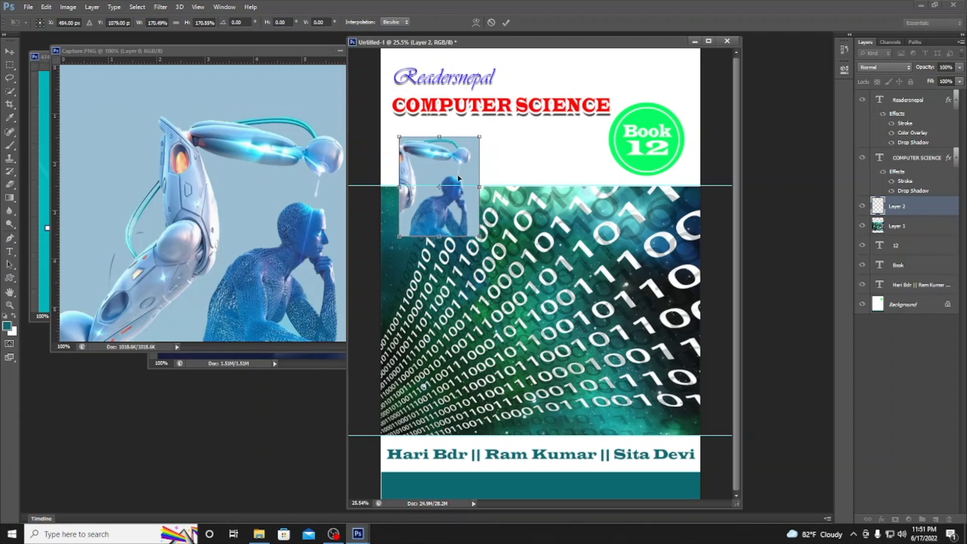
pyautogui.click(9, 65)
pyautogui.click(442, 202)
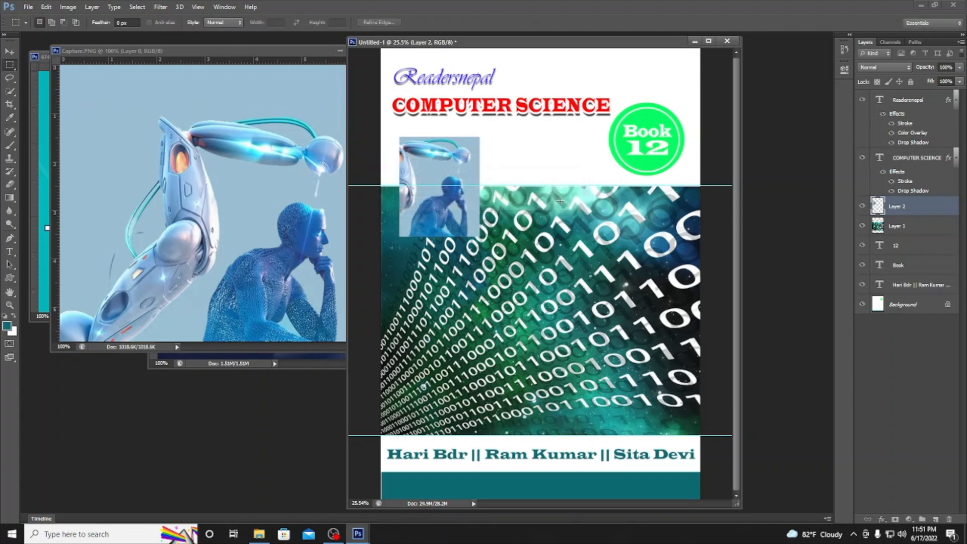
# Close the Capture.PNG source image and bring the smartphone picture Capturef.PNG to the front
pyautogui.click(199, 162)
pyautogui.click(373, 50)
pyautogui.click(298, 186)
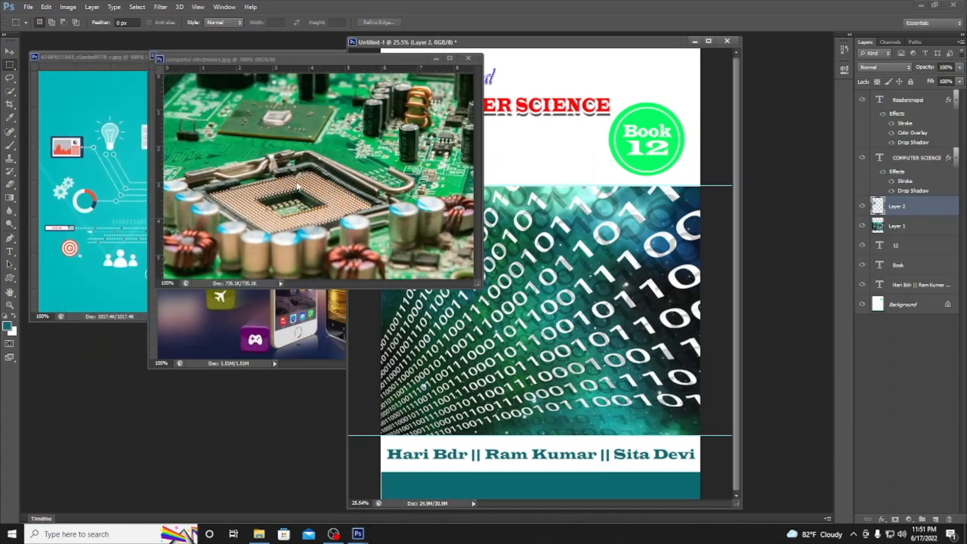
pyautogui.click(232, 302)
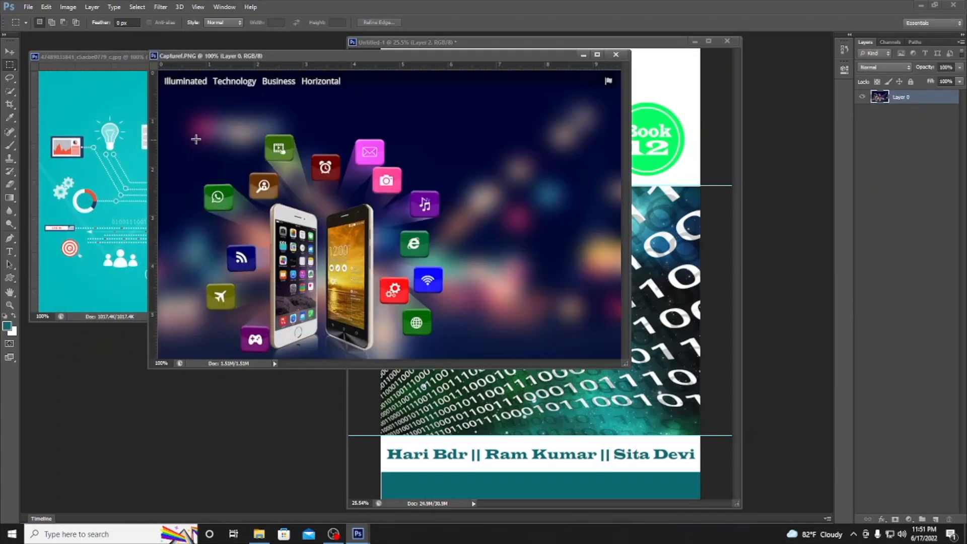
# Copy the area around the two phones onto the cover, scaled to about 187% and placed diagonally below the robot picture
pyautogui.moveTo(215, 132); pyautogui.dragTo(404, 372)
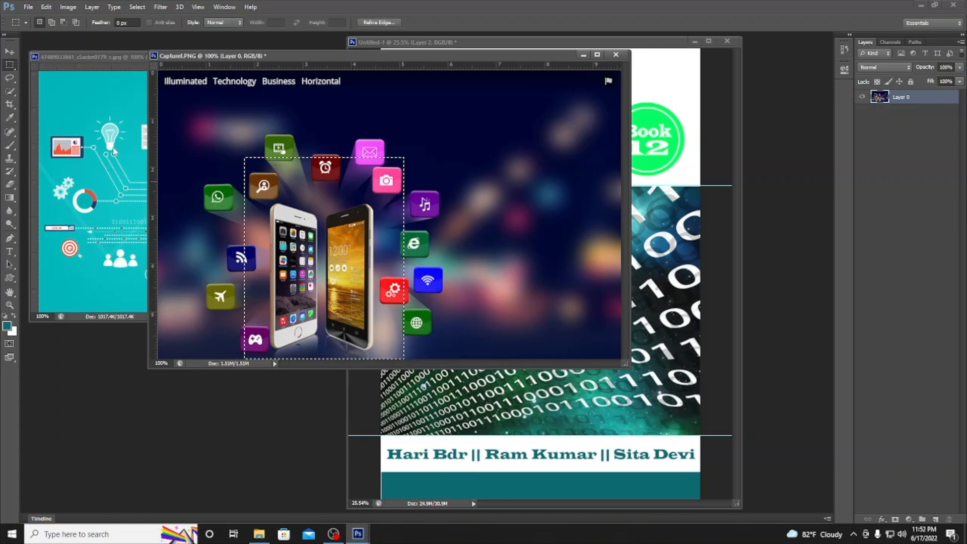
pyautogui.click(9, 52)
pyautogui.moveTo(365, 236); pyautogui.dragTo(561, 328)
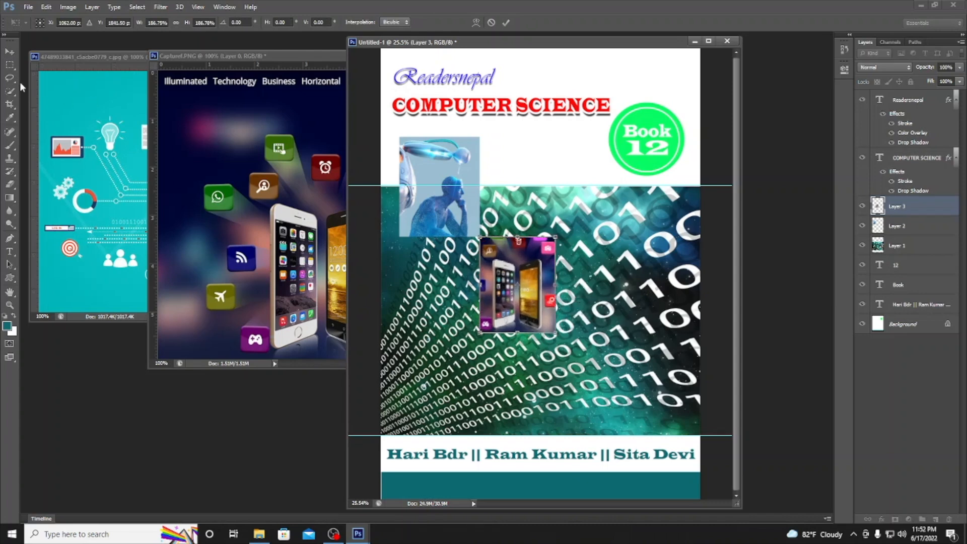
pyautogui.click(16, 63)
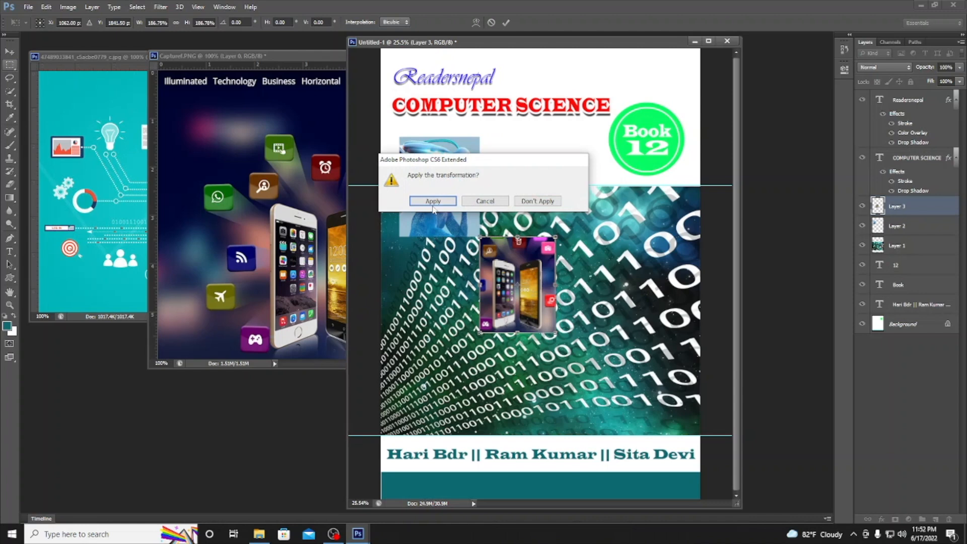
pyautogui.click(429, 201)
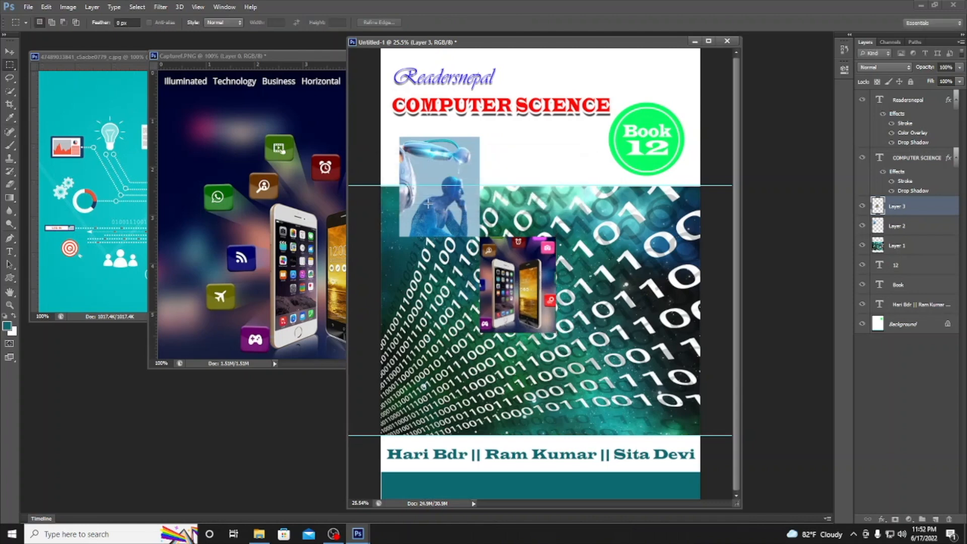
# Copy a rectangular area around the chart monitor and magnifier from the teal infographic onto the cover, diagonally below the phones picture
pyautogui.click(100, 135)
pyautogui.moveTo(125, 169); pyautogui.dragTo(342, 290)
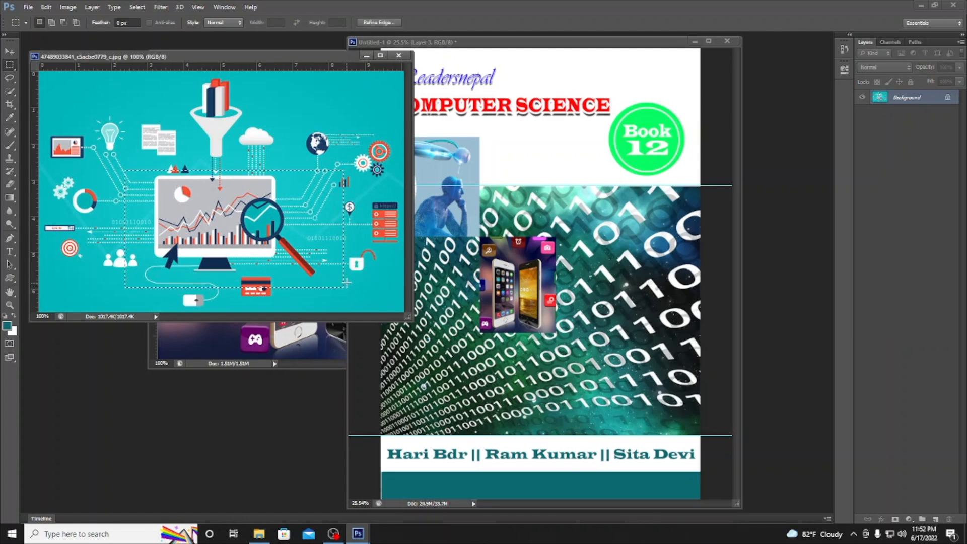
pyautogui.moveTo(309, 260); pyautogui.dragTo(292, 255)
pyautogui.click(10, 51)
pyautogui.moveTo(184, 201); pyautogui.dragTo(598, 355)
# Scale the monitor picture to about 153% with its upper left corner at the phones picture's lower right corner, and apply the transformation
pyautogui.hotkey('ctrl', 't')
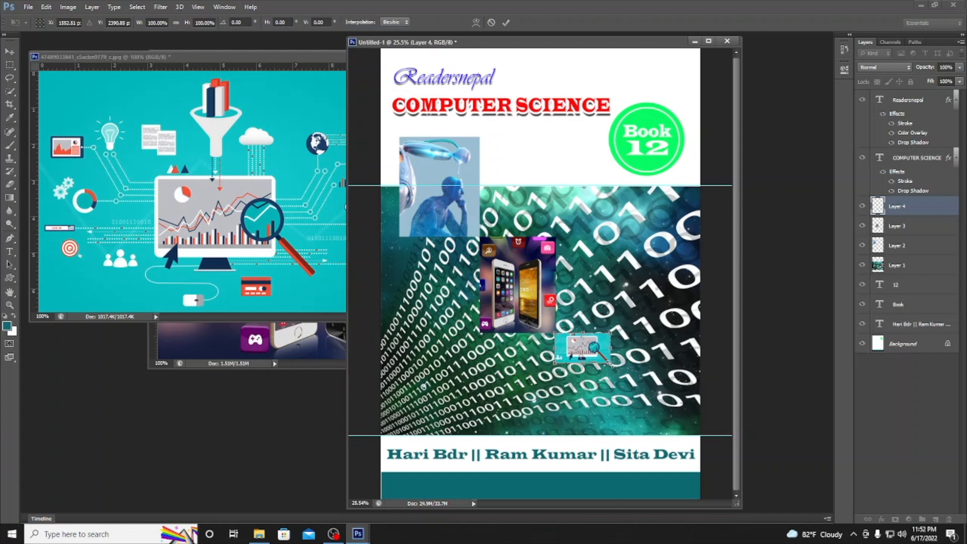
pyautogui.moveTo(612, 368); pyautogui.dragTo(630, 404)
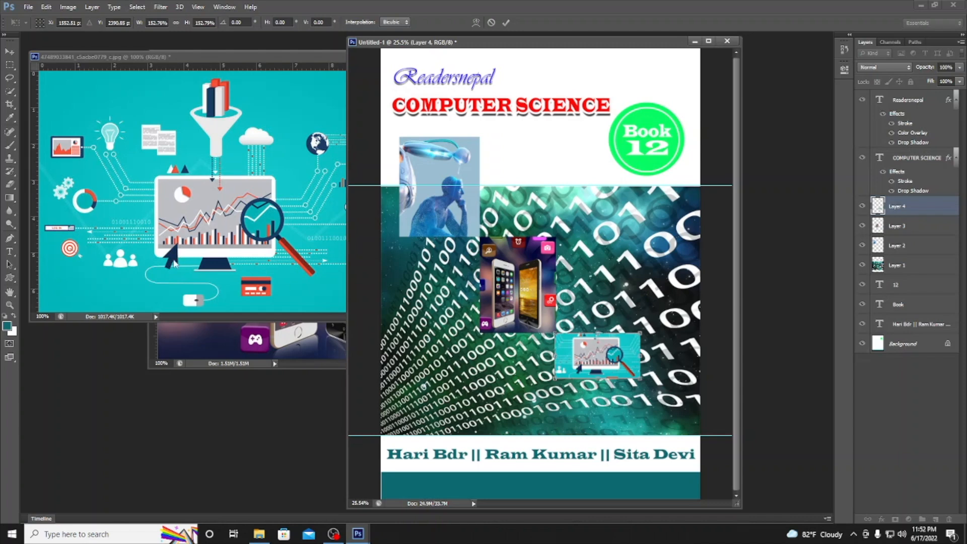
pyautogui.click(9, 65)
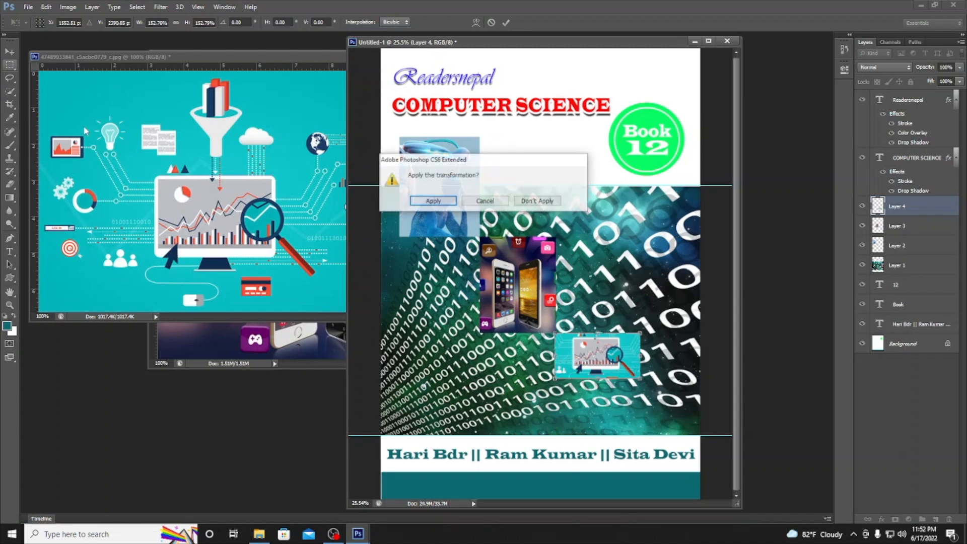
pyautogui.click(433, 201)
# Close the teal infographic and Capturef.PNG source images without saving changes
pyautogui.click(268, 197)
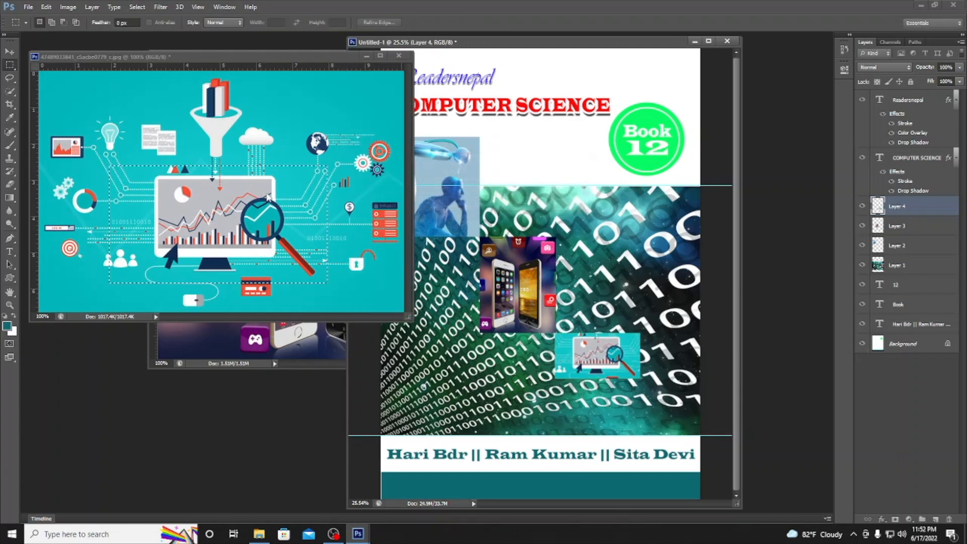
pyautogui.click(399, 55)
pyautogui.click(460, 202)
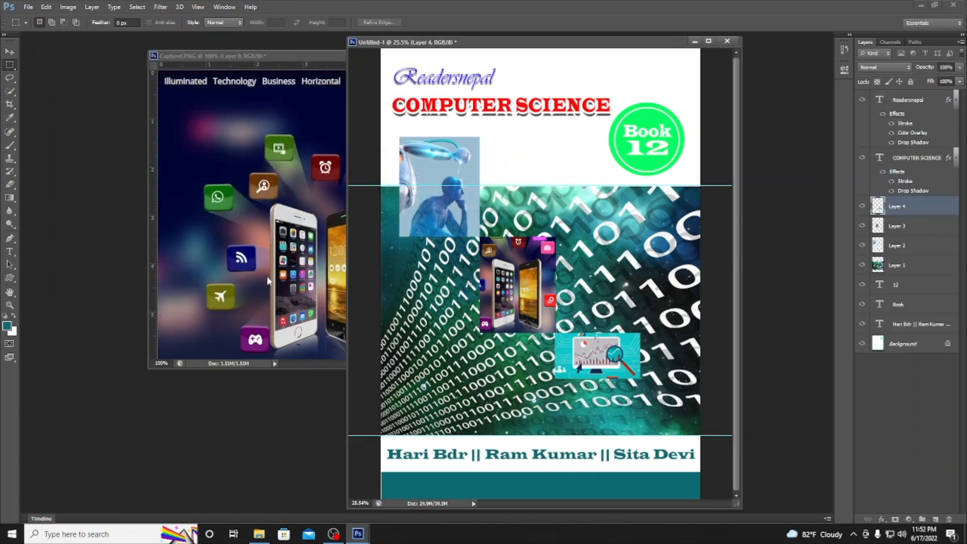
pyautogui.click(308, 172)
pyautogui.click(616, 55)
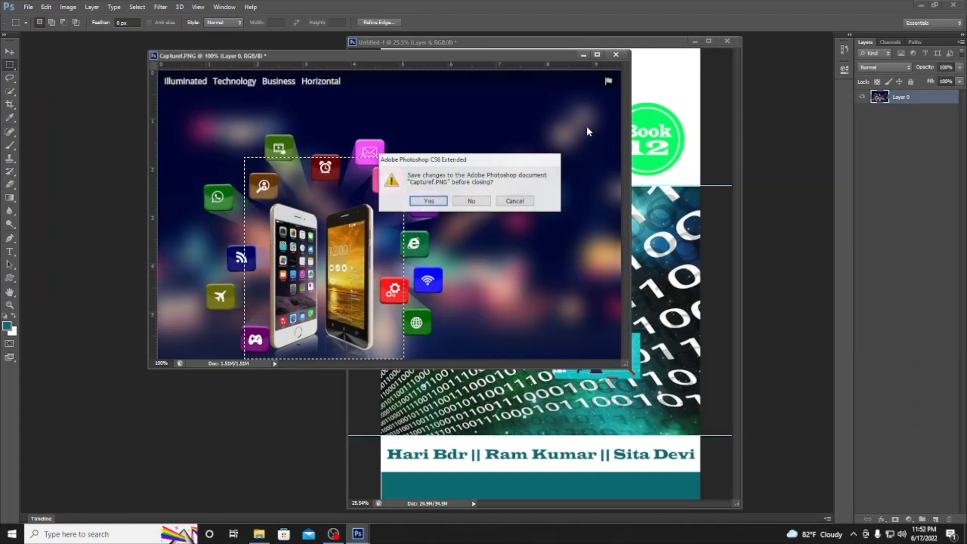
pyautogui.click(472, 201)
# Copy the processor socket area from computer-electronics.jpg into the binary image's lower right corner, scaled to about 135%
pyautogui.click(292, 137)
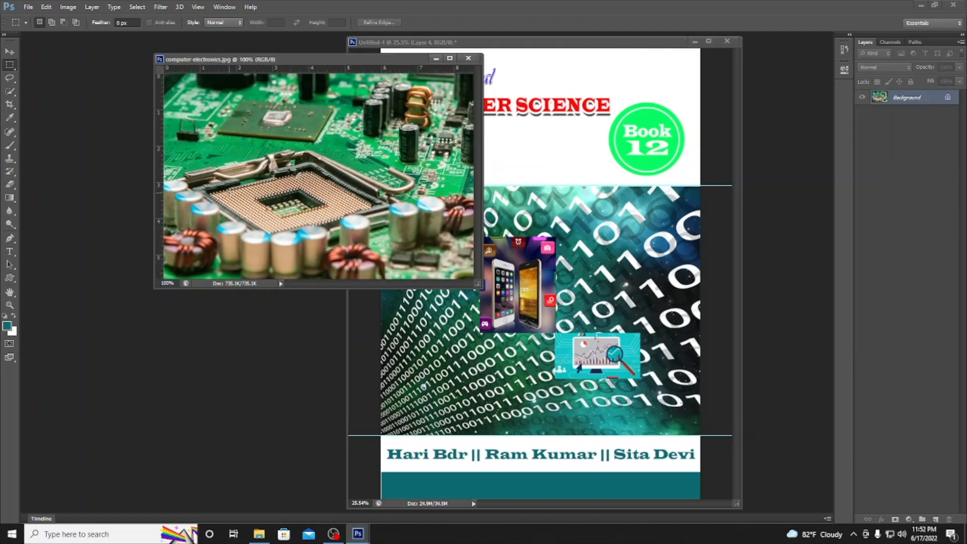
pyautogui.moveTo(186, 116); pyautogui.dragTo(367, 299)
pyautogui.press('v')
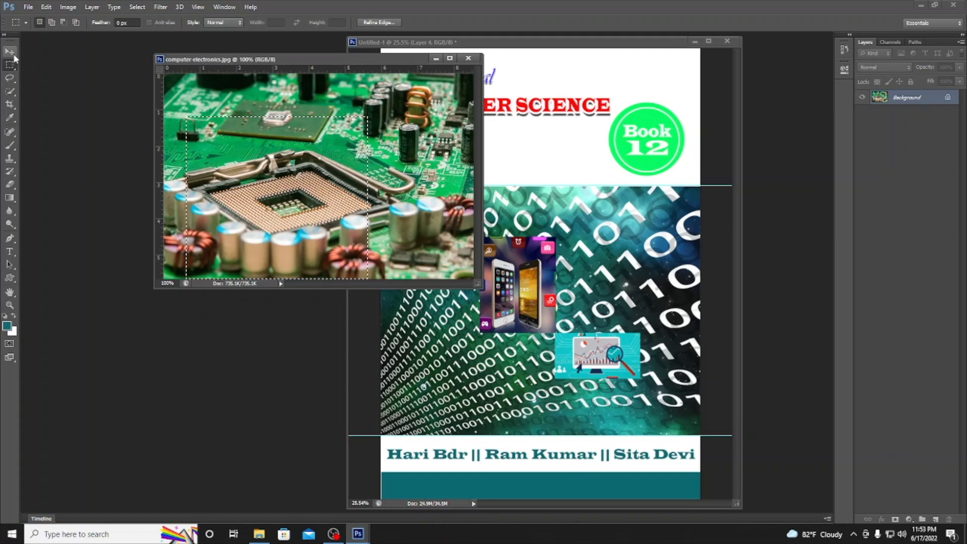
pyautogui.moveTo(378, 250); pyautogui.dragTo(703, 439)
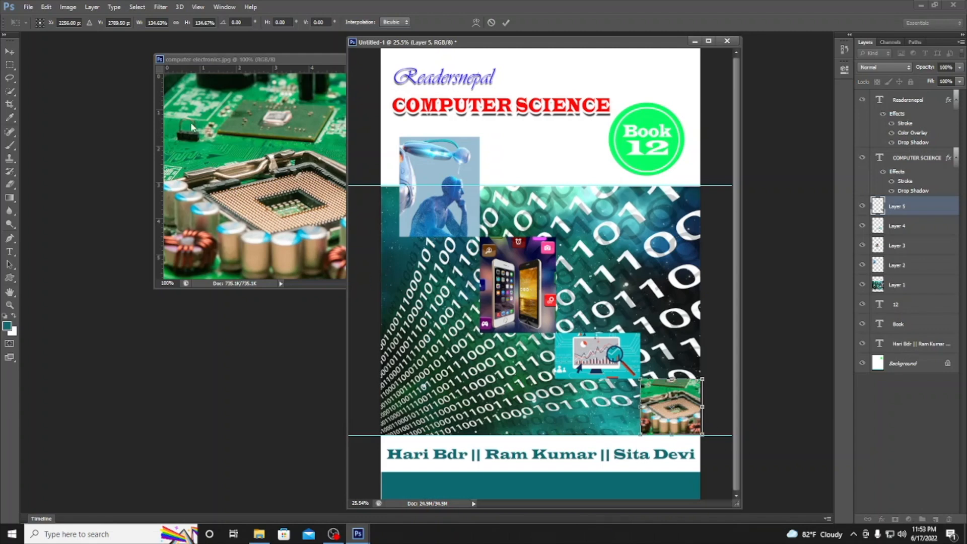
pyautogui.click(10, 65)
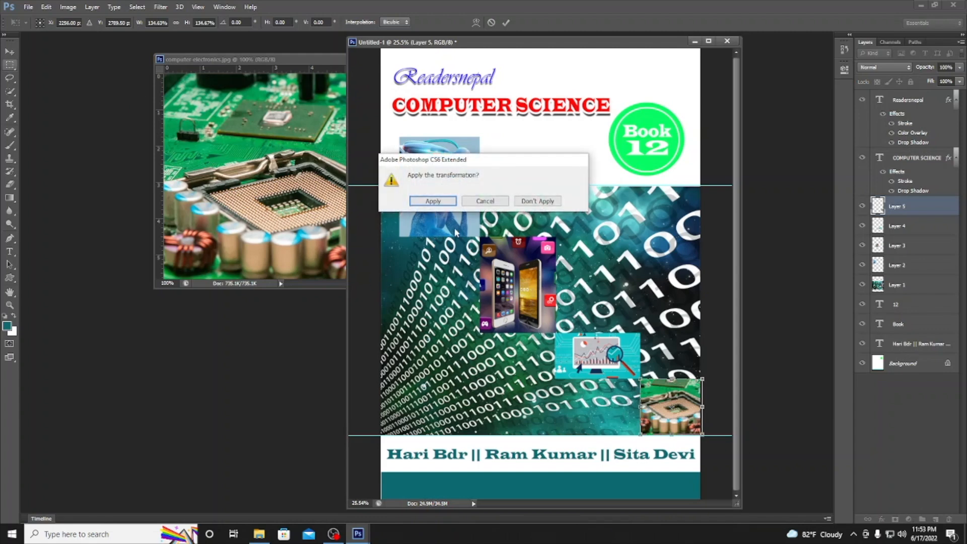
pyautogui.click(444, 201)
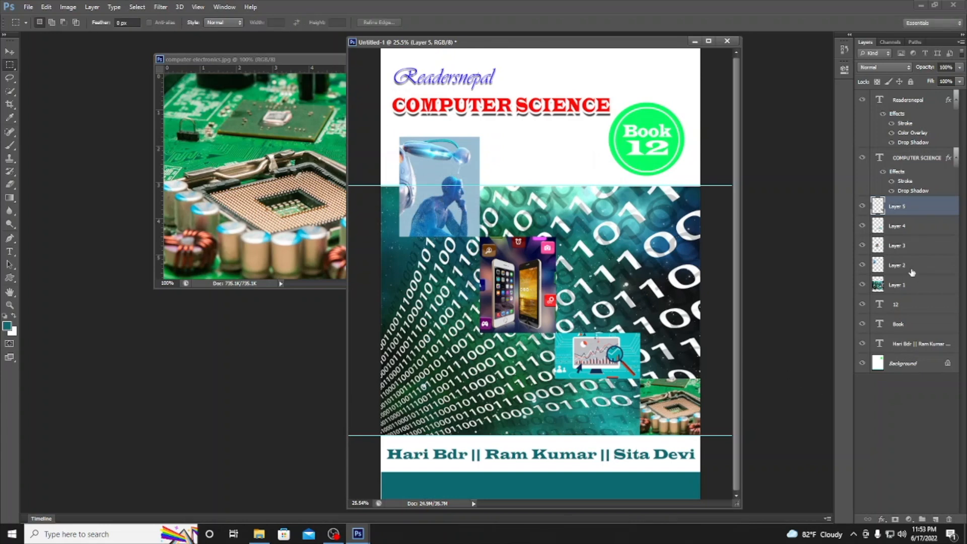
# Add a white 10 px outside Stroke to the processor socket picture's layer
pyautogui.rightClick(913, 209)
pyautogui.click(843, 147)
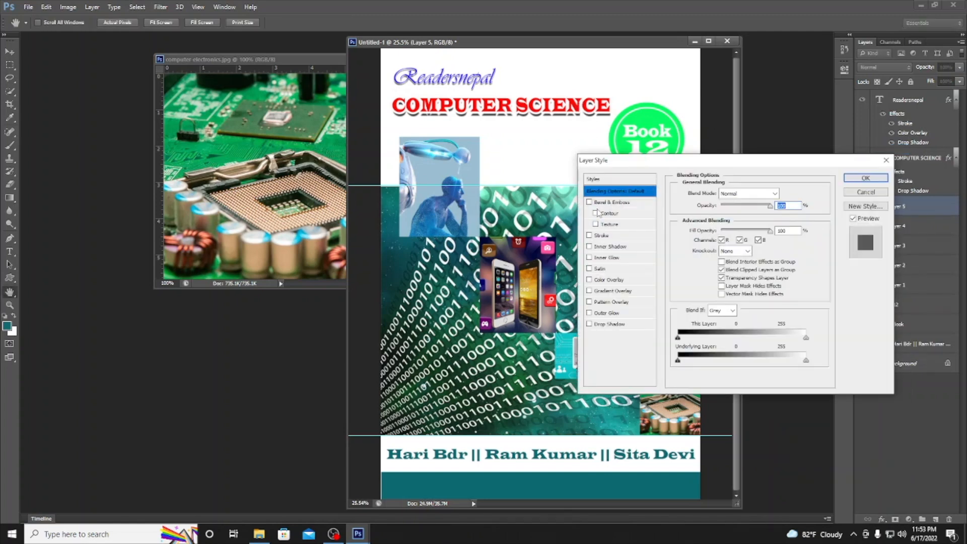
pyautogui.click(590, 236)
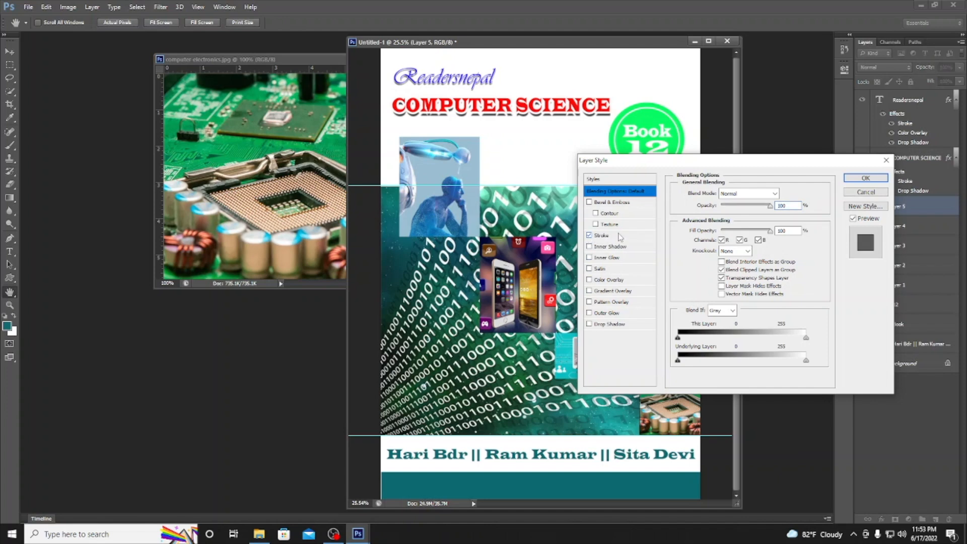
pyautogui.click(621, 237)
pyautogui.click(698, 265)
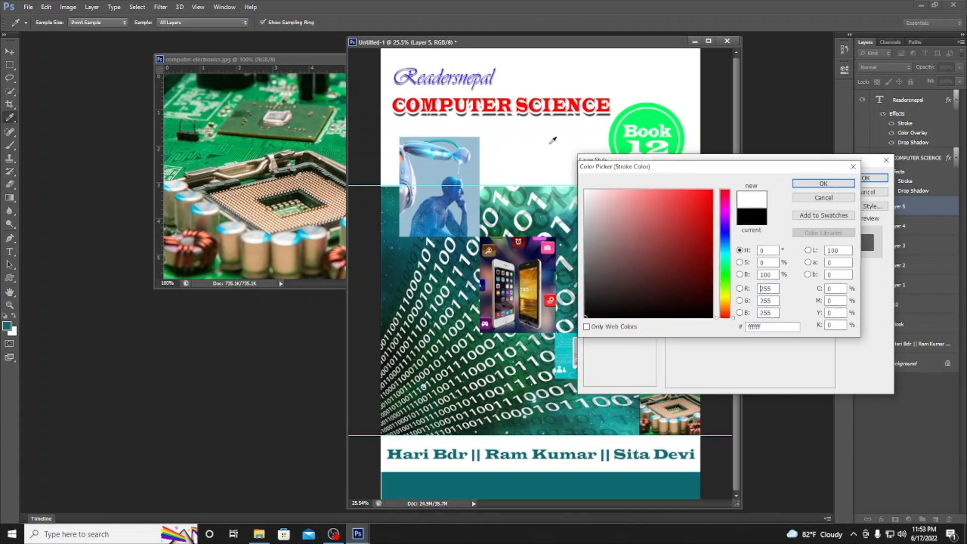
pyautogui.click(842, 187)
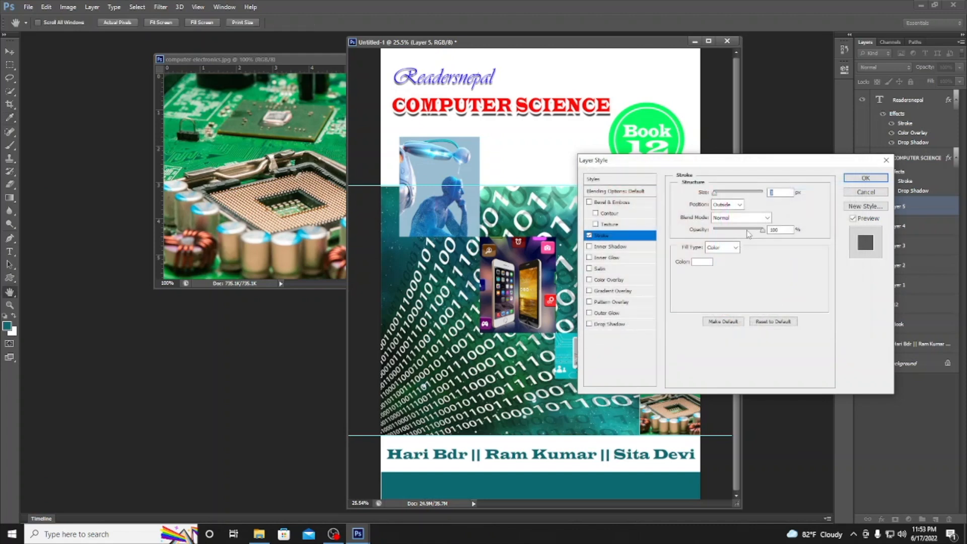
pyautogui.moveTo(721, 193); pyautogui.dragTo(723, 195)
pyautogui.moveTo(708, 160); pyautogui.dragTo(822, 54)
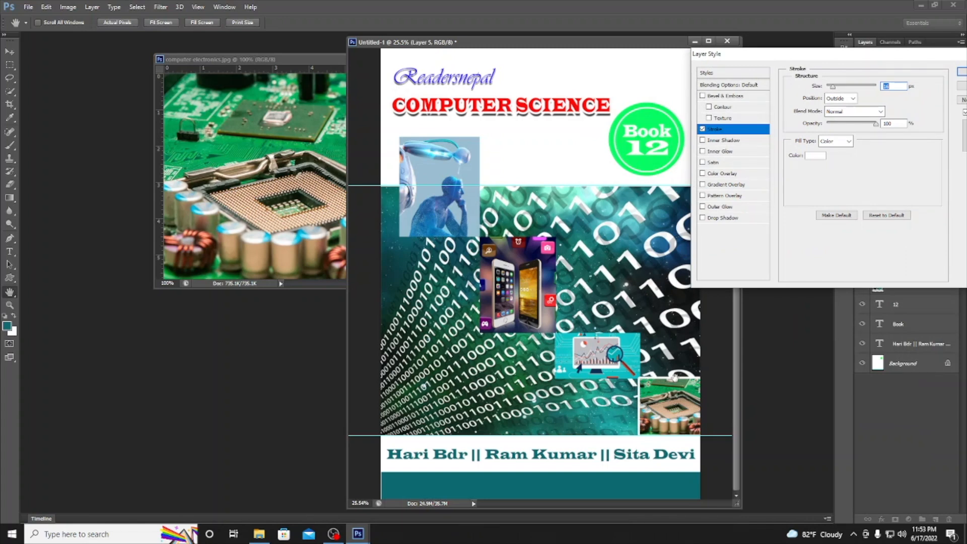
pyautogui.write('10')
pyautogui.click(962, 73)
# Add a 10 px outside Stroke to the layer of the robot and thinking figure picture
pyautogui.rightClick(904, 247)
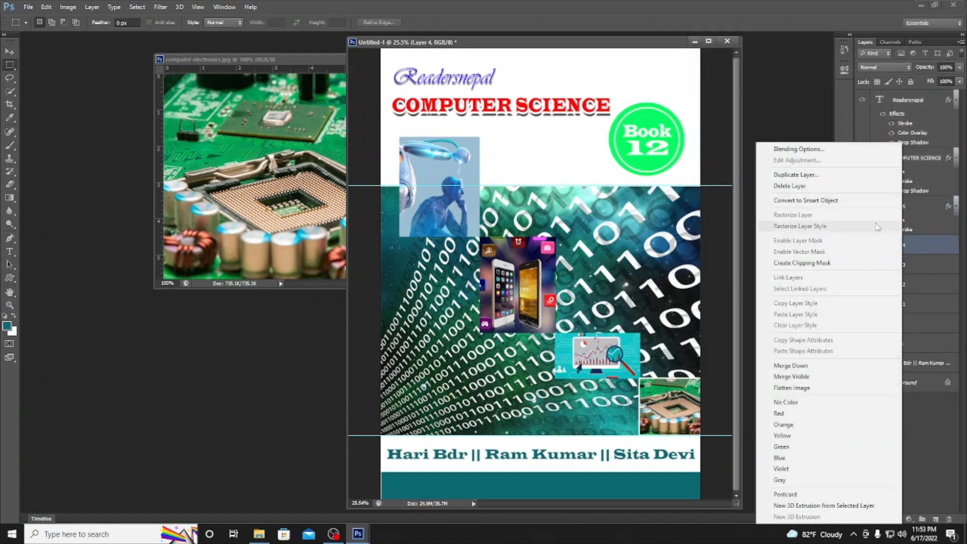
pyautogui.click(10, 52)
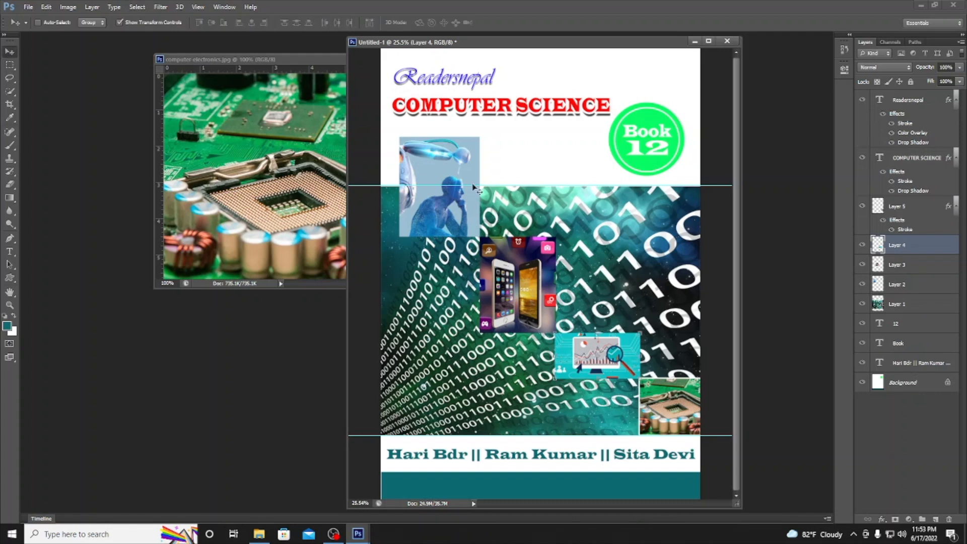
pyautogui.rightClick(428, 164)
pyautogui.click(454, 180)
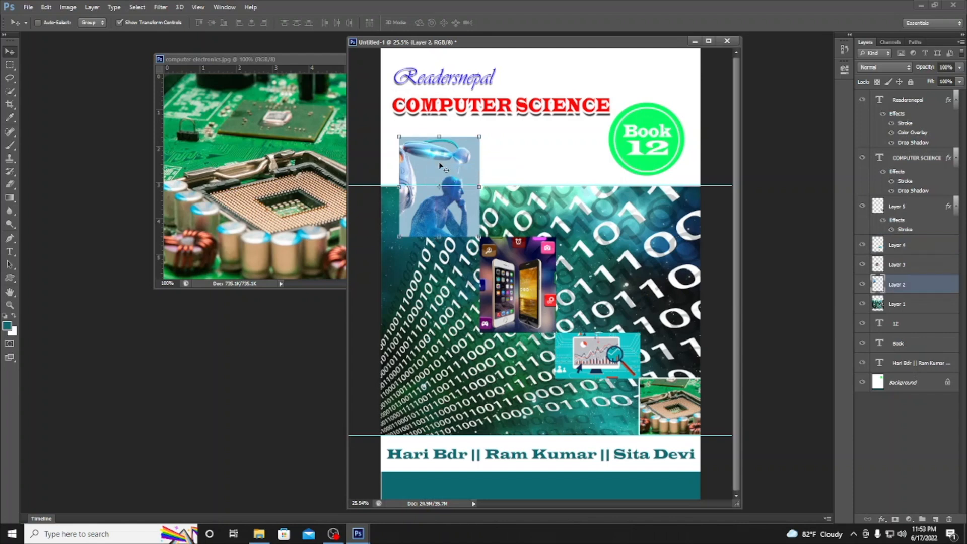
pyautogui.rightClick(905, 286)
pyautogui.click(849, 151)
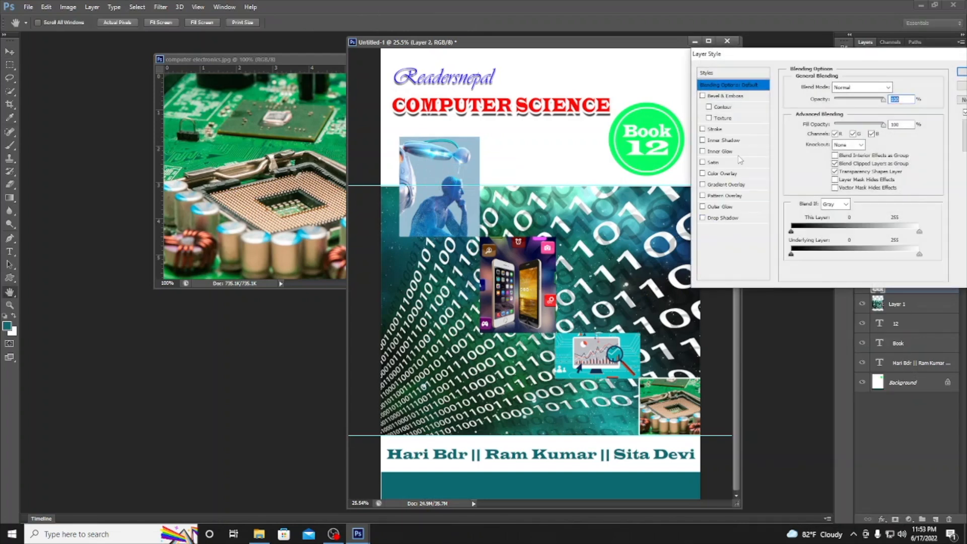
pyautogui.click(707, 131)
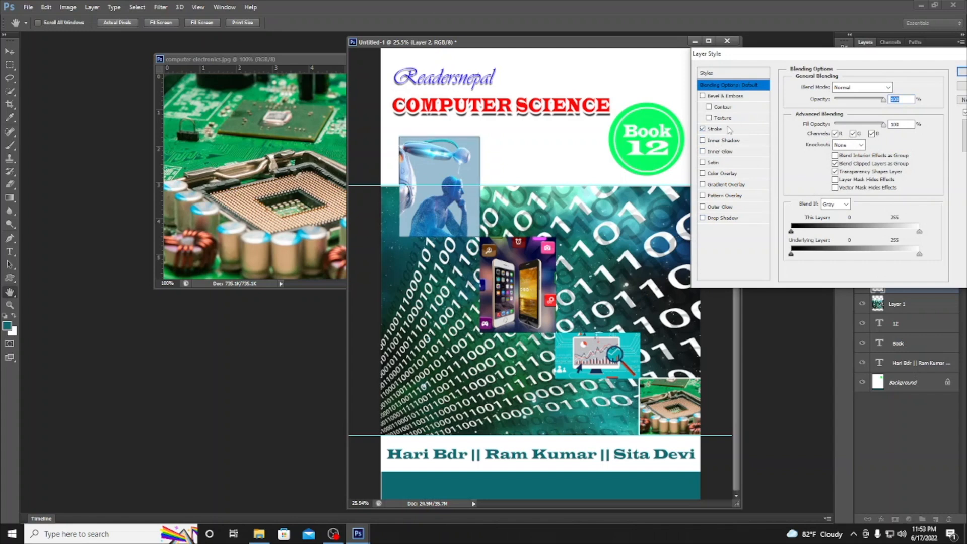
pyautogui.click(729, 130)
pyautogui.moveTo(887, 88); pyautogui.dragTo(865, 87)
pyautogui.write('10')
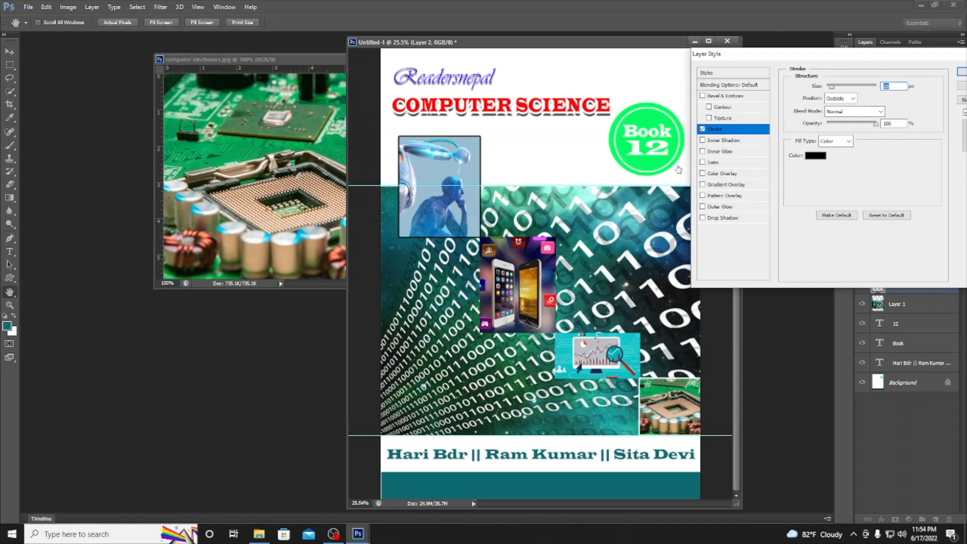
# Make the robot picture's Stroke white and apply the layer style
pyautogui.click(816, 155)
pyautogui.click(586, 191)
pyautogui.click(825, 184)
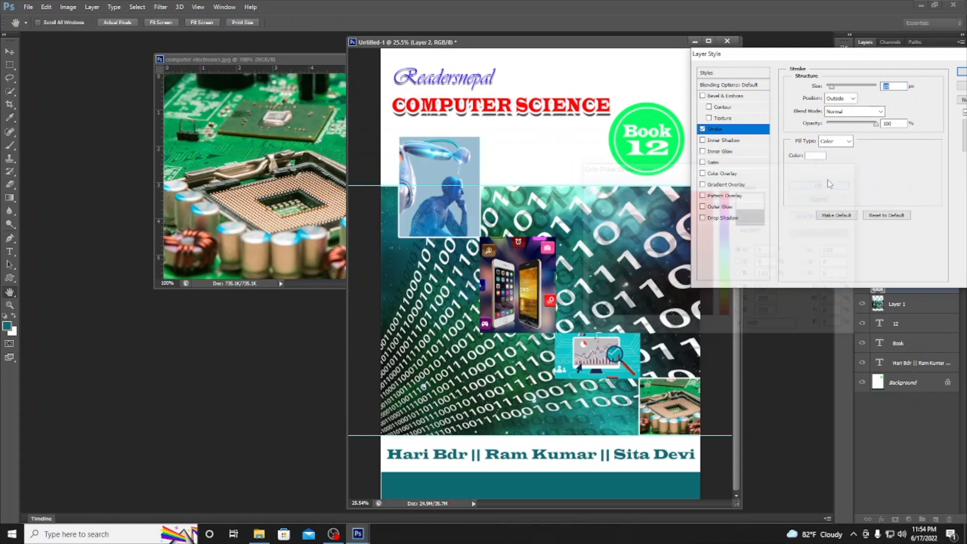
pyautogui.click(961, 72)
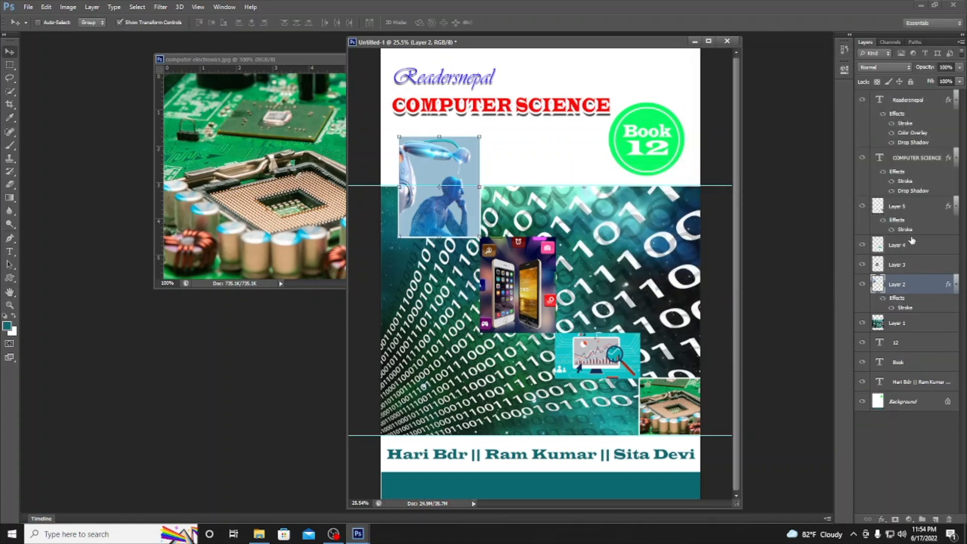
# Add a white outside Stroke to the monitor picture's layer, matching the robot picture's outline
pyautogui.click(911, 246)
pyautogui.rightClick(911, 246)
pyautogui.click(816, 150)
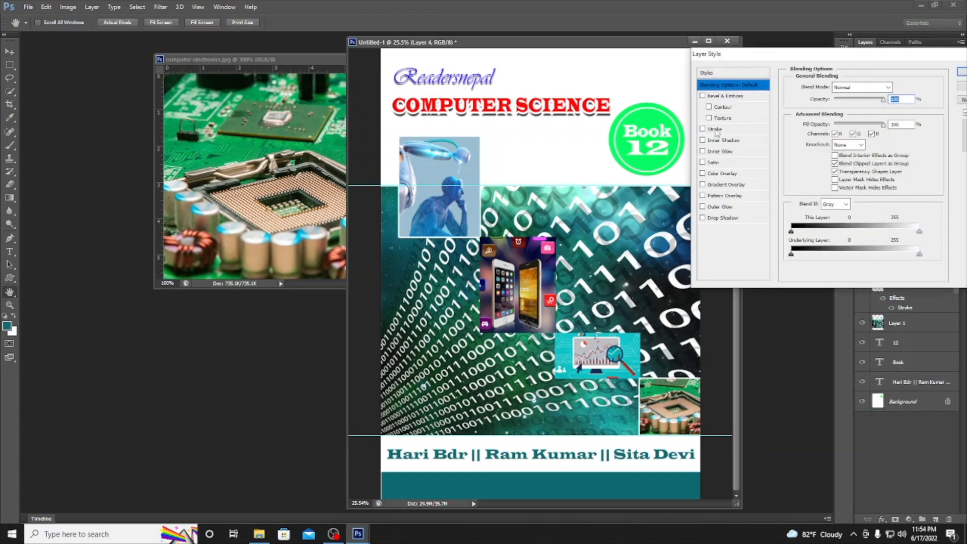
pyautogui.click(717, 130)
pyautogui.click(815, 155)
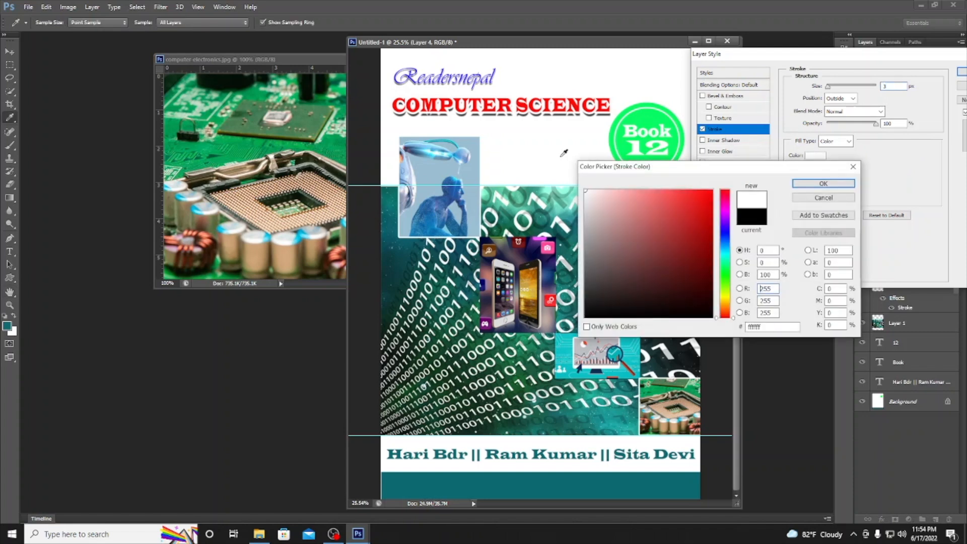
pyautogui.click(833, 184)
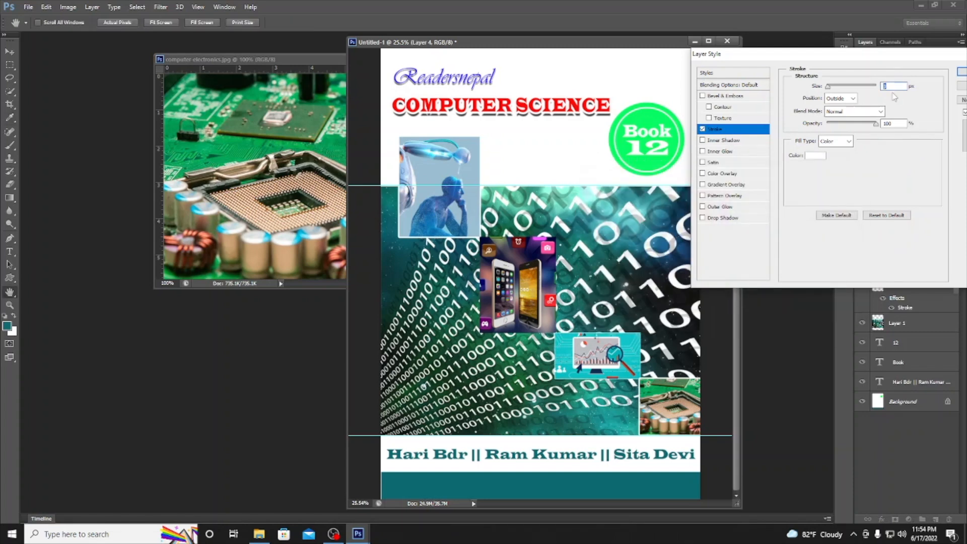
pyautogui.press('Return')
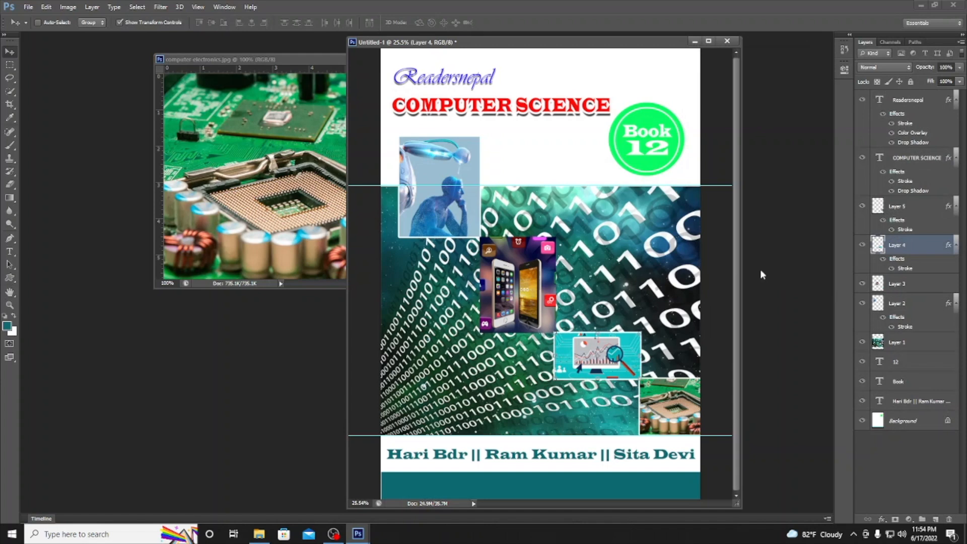
# Add a white outside Stroke to the phones picture's layer, matching the outlines of the other pictures
pyautogui.rightClick(906, 291)
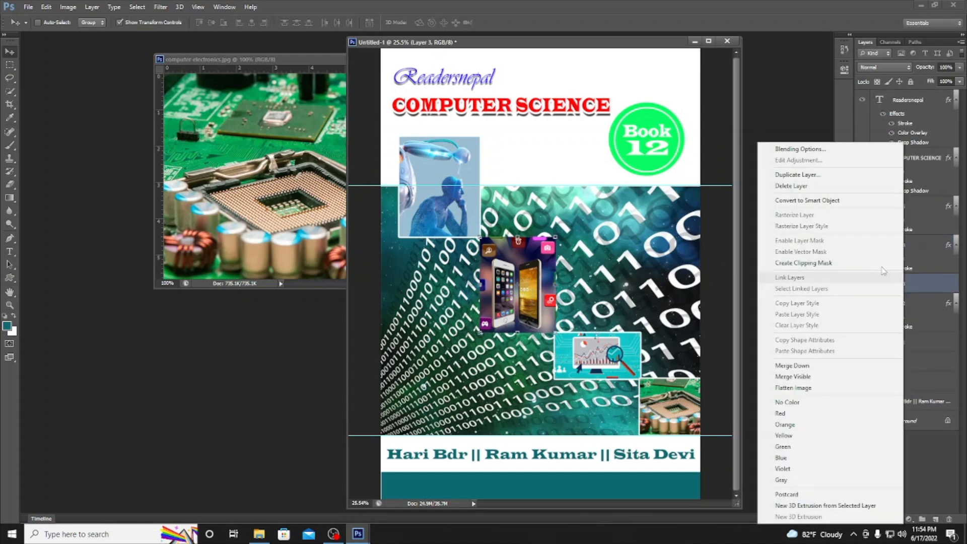
pyautogui.click(824, 149)
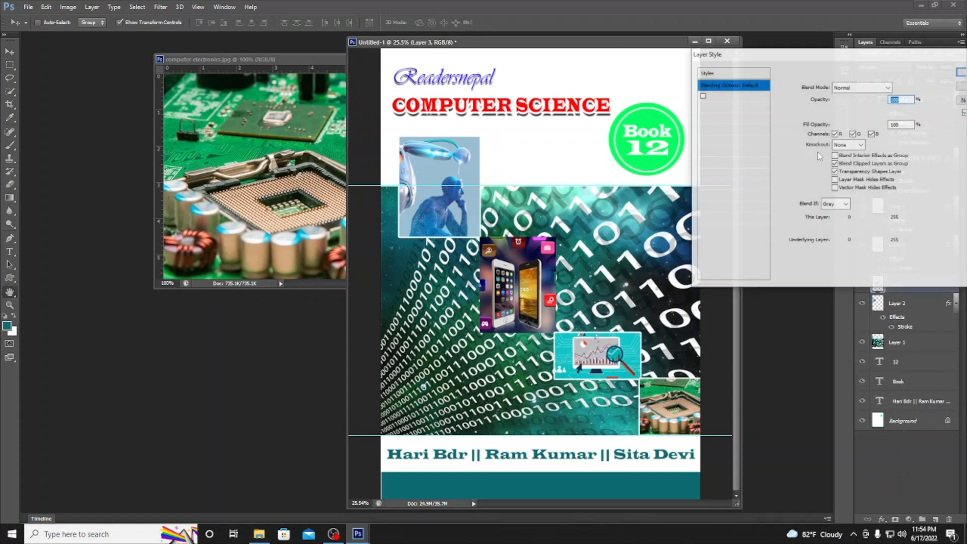
pyautogui.click(703, 130)
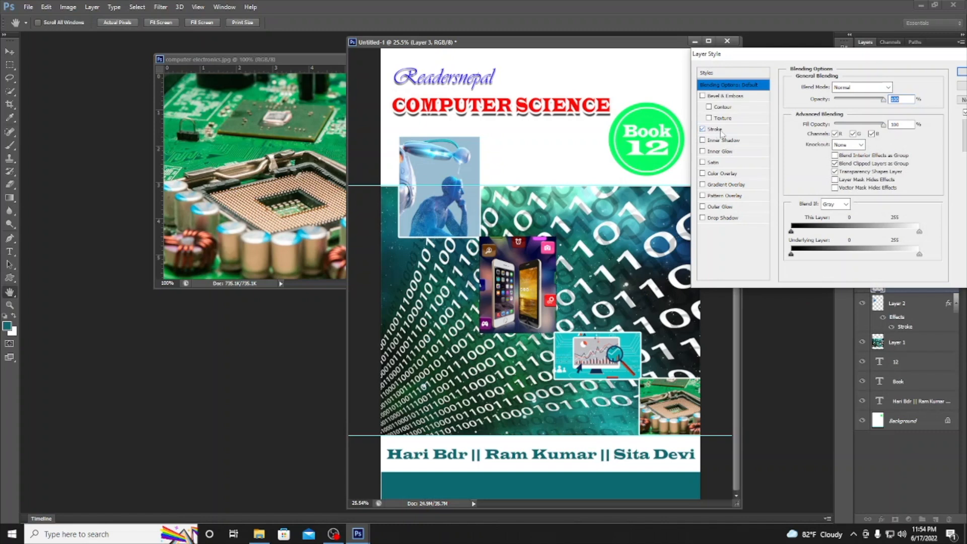
pyautogui.click(718, 130)
pyautogui.click(816, 155)
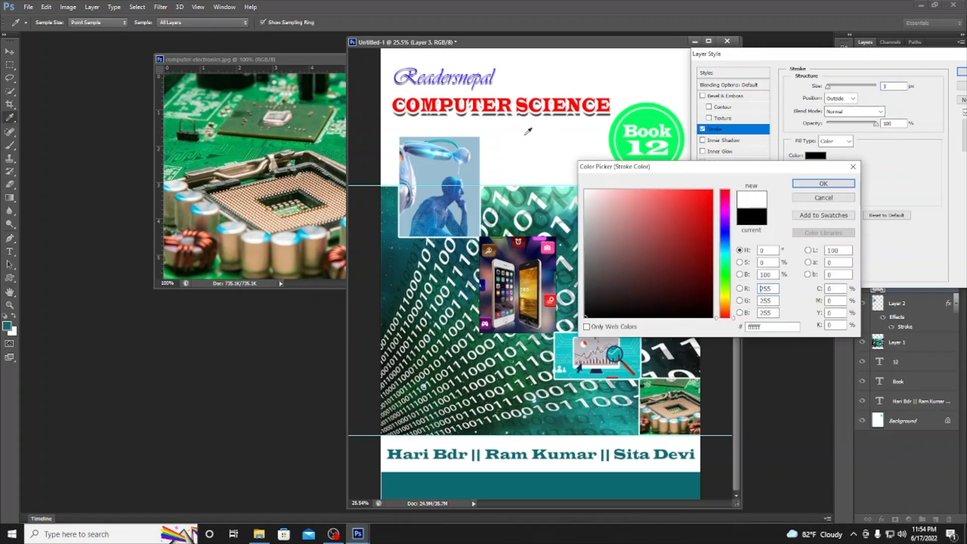
pyautogui.click(824, 184)
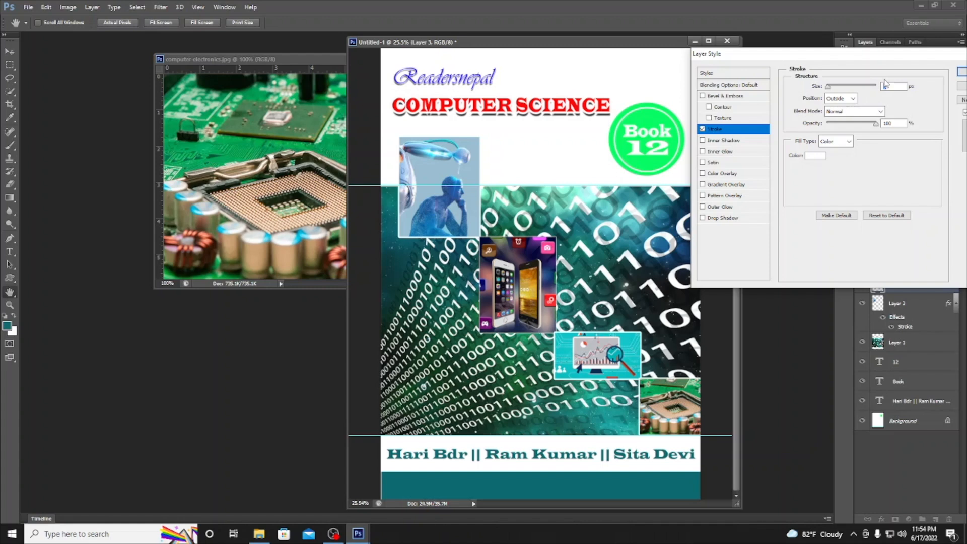
pyautogui.press('Return')
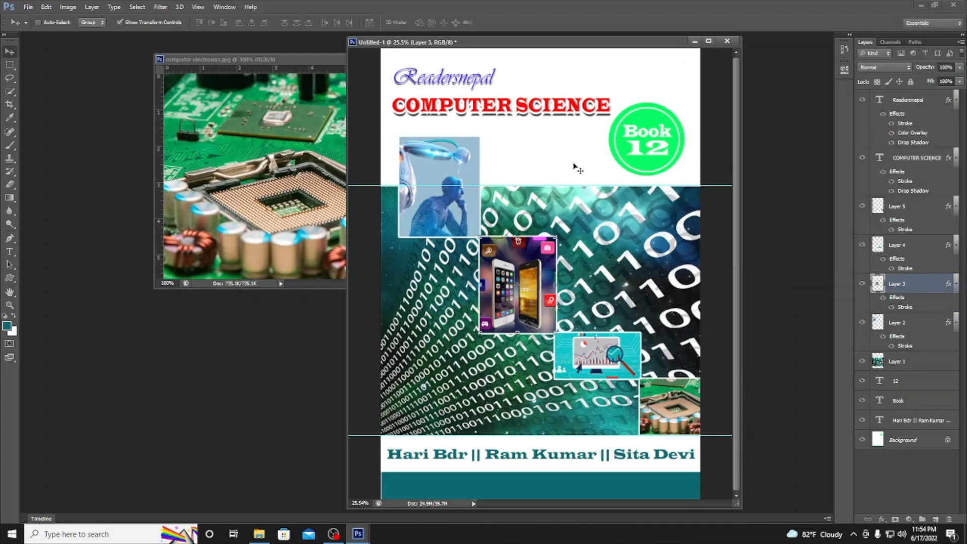
# Set the opacity of the binary image's layer to 94% in its blending options
pyautogui.press('m')
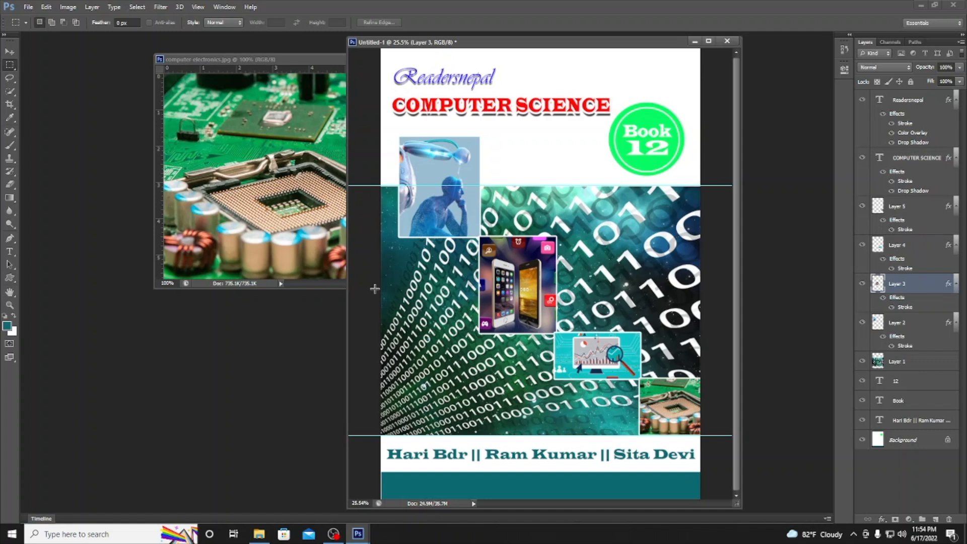
pyautogui.click(890, 358)
pyautogui.rightClick(900, 363)
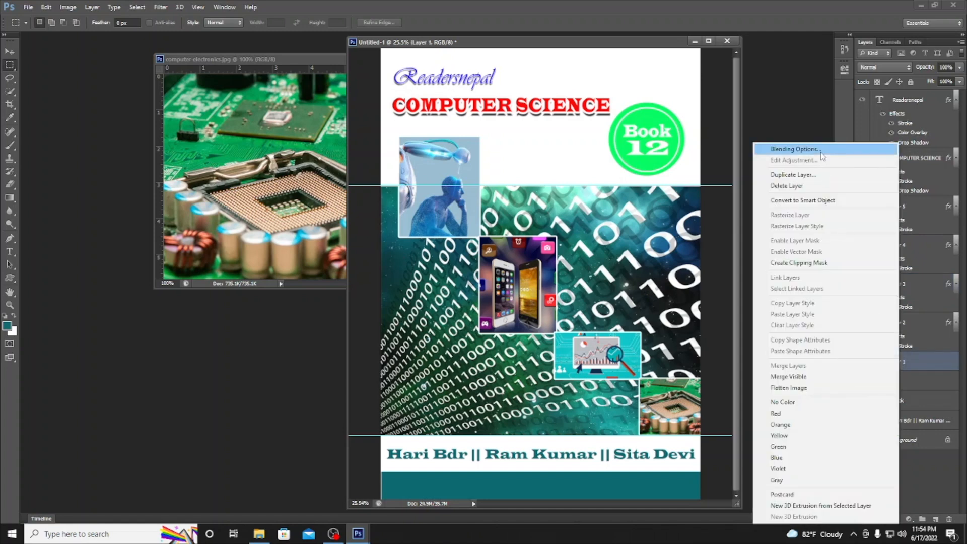
pyautogui.click(821, 151)
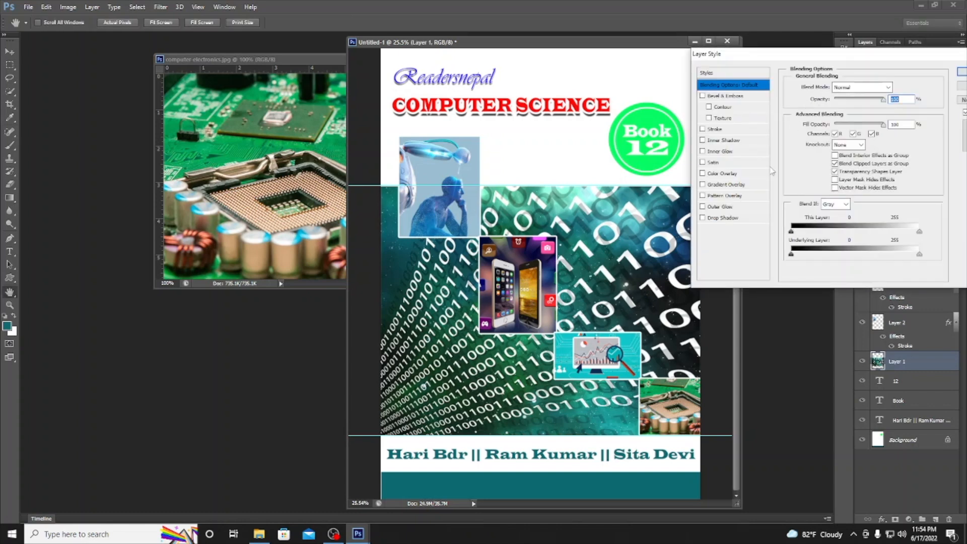
pyautogui.moveTo(886, 104); pyautogui.dragTo(874, 105)
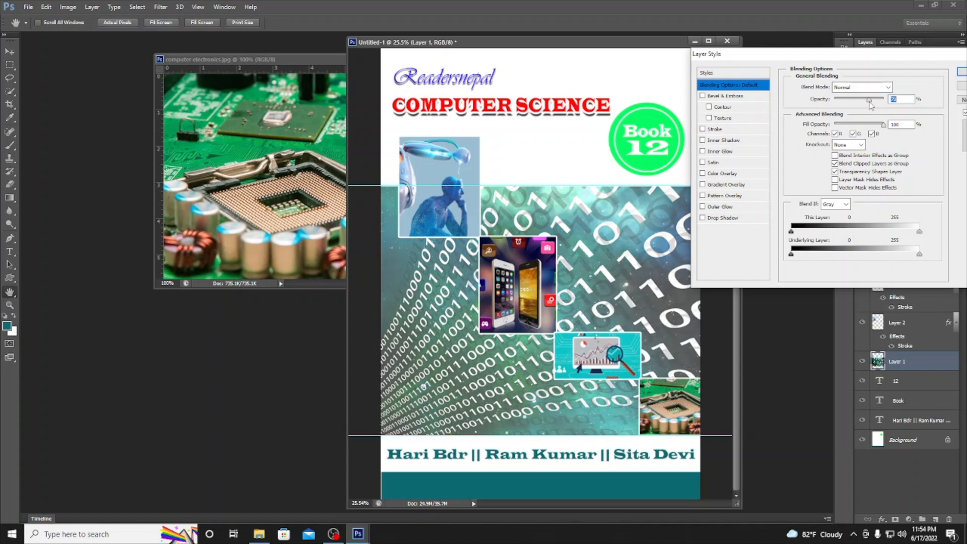
pyautogui.moveTo(873, 105); pyautogui.dragTo(893, 91)
pyautogui.click(964, 72)
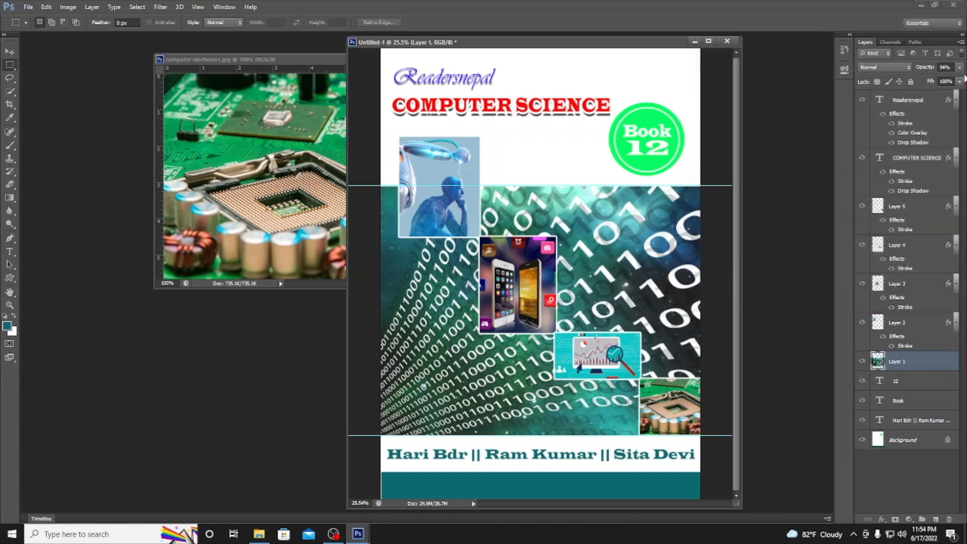
# Set up the Gradient tool with the solid teal-to-white Foreground to Background gradient
pyautogui.click(9, 303)
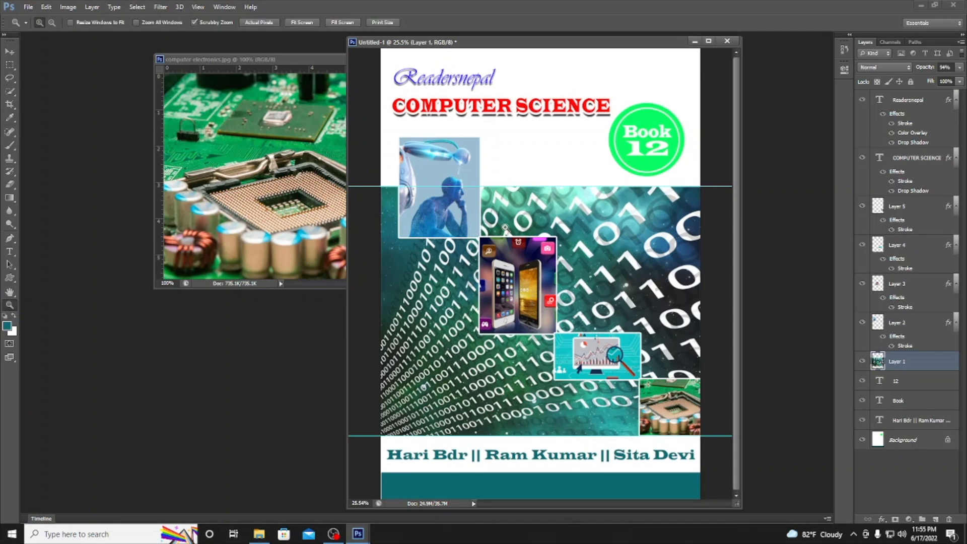
pyautogui.click(52, 23)
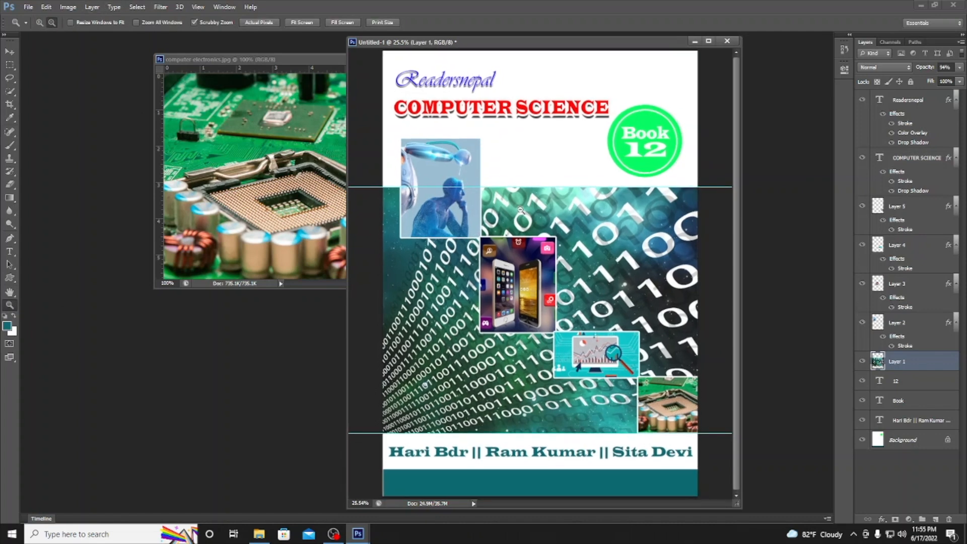
pyautogui.click(522, 210)
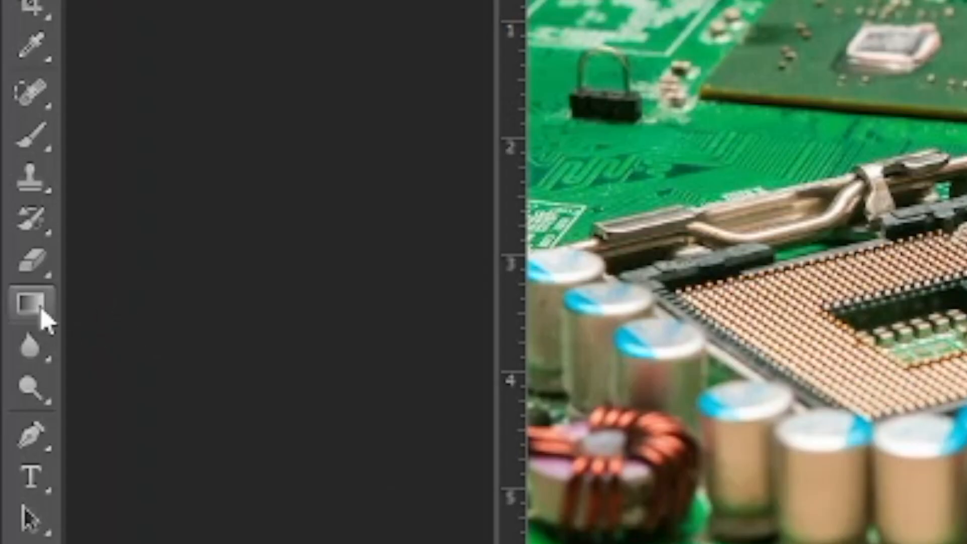
pyautogui.click(12, 199)
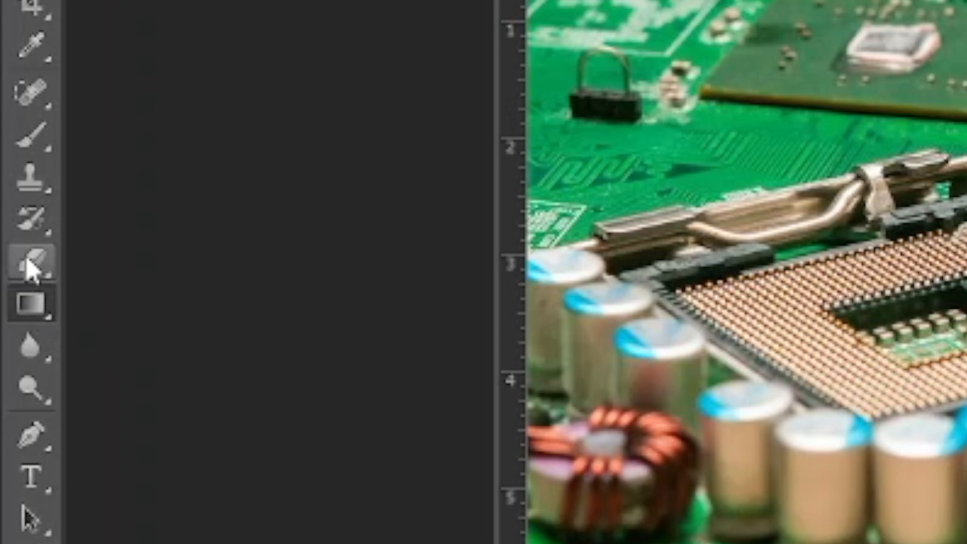
pyautogui.rightClick(33, 320)
pyautogui.click(189, 312)
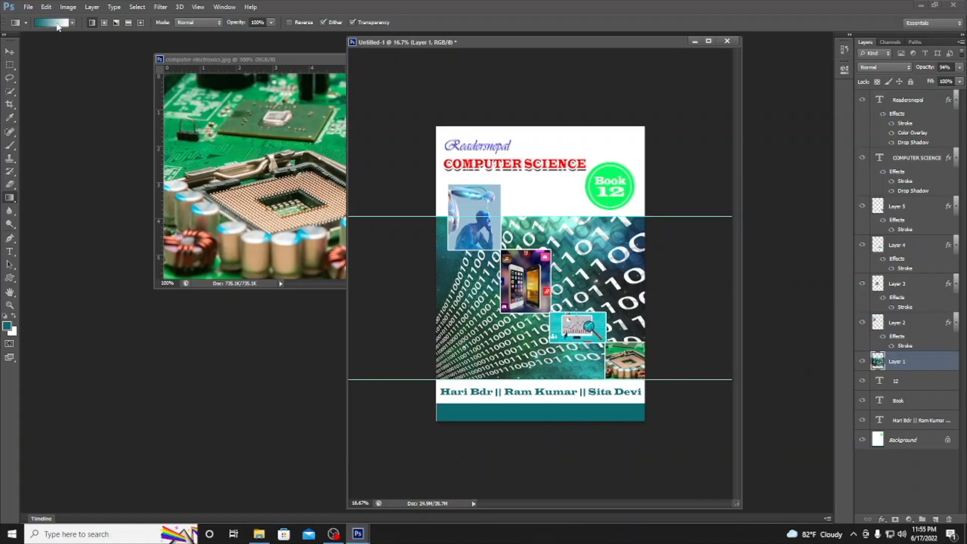
pyautogui.click(56, 23)
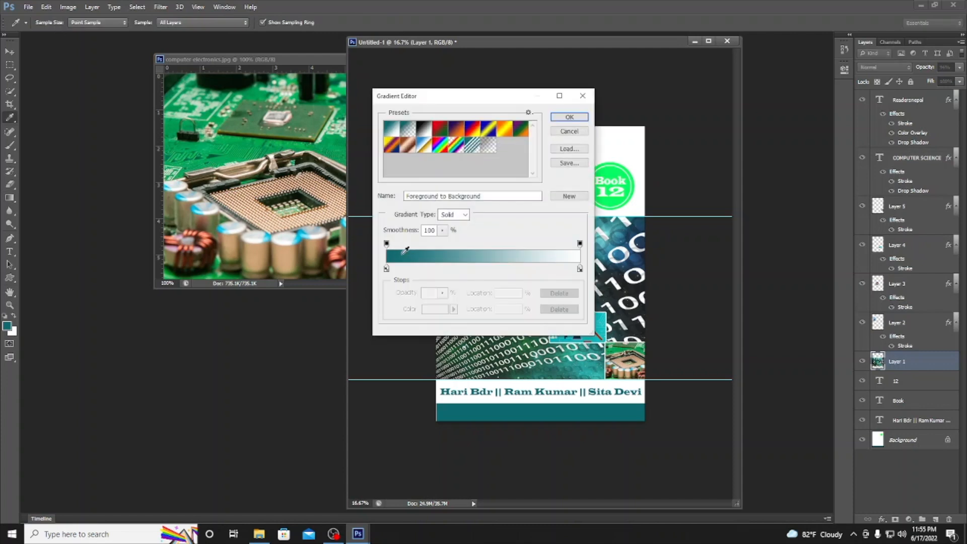
pyautogui.click(570, 117)
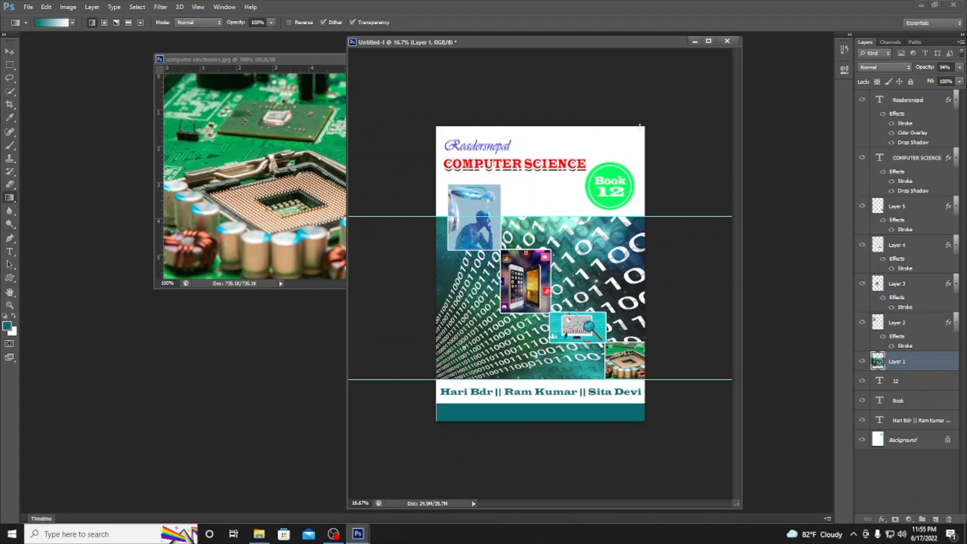
# Try a gradient from the page's upper right corner toward the title on the binary image's layer, and undo it
pyautogui.moveTo(638, 128); pyautogui.dragTo(550, 173)
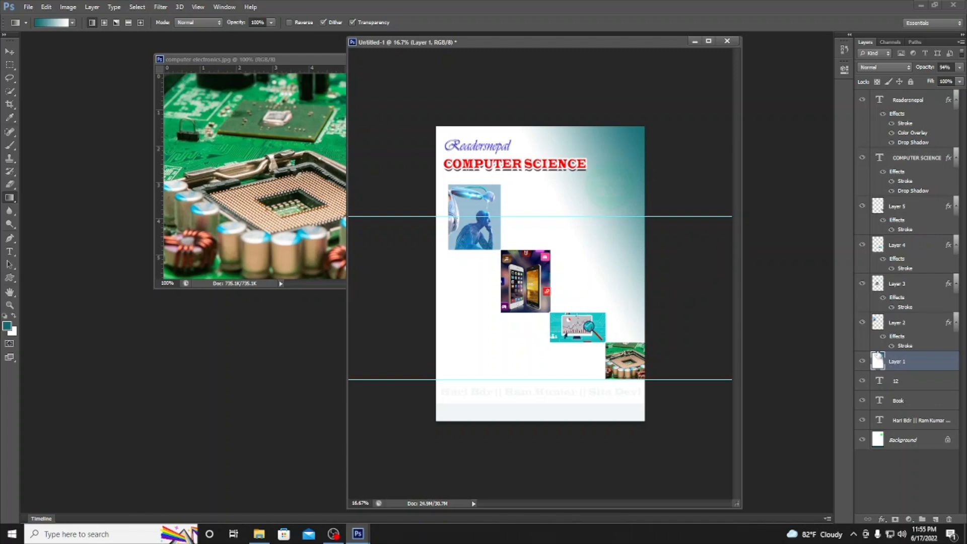
pyautogui.hotkey('ctrl', 'z')
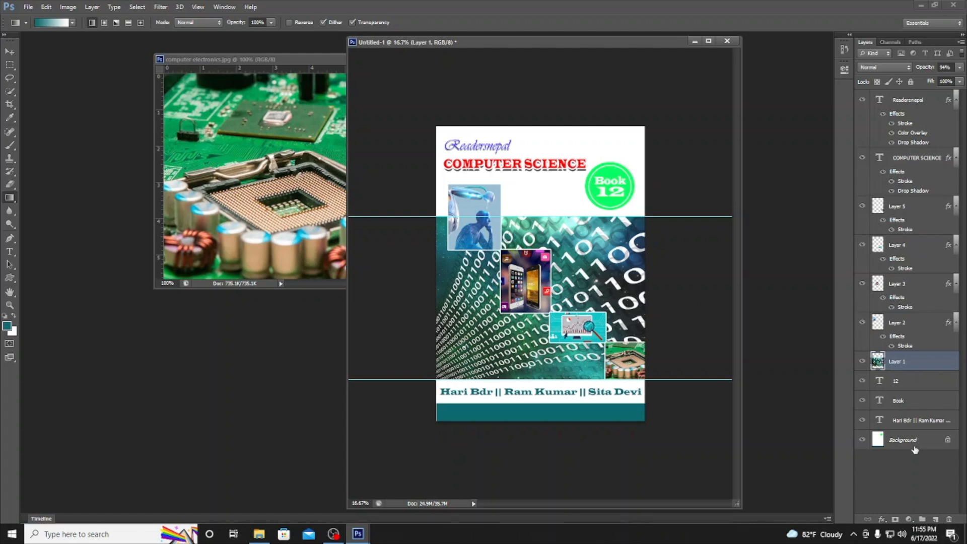
# On the Background layer, select a rectangle from the page's upper left corner and fill it with the teal-to-white gradient running diagonally from lower left
pyautogui.click(915, 450)
pyautogui.press('m')
pyautogui.moveTo(436, 126); pyautogui.dragTo(557, 232)
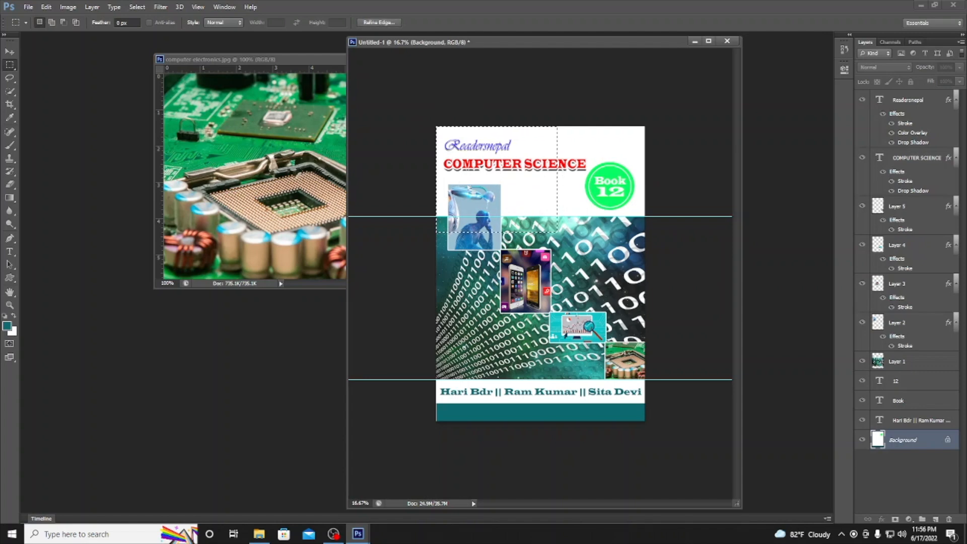
pyautogui.click(9, 197)
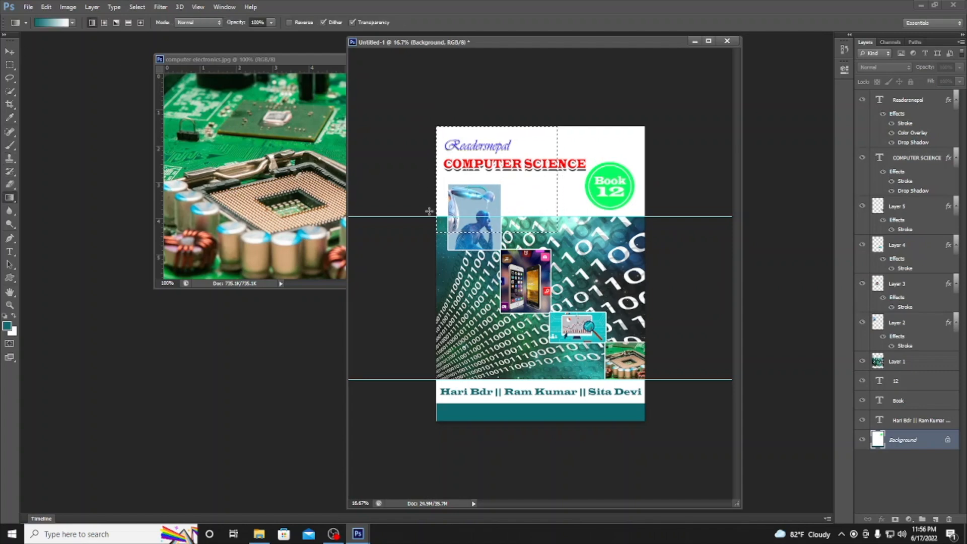
pyautogui.moveTo(381, 236); pyautogui.dragTo(505, 137)
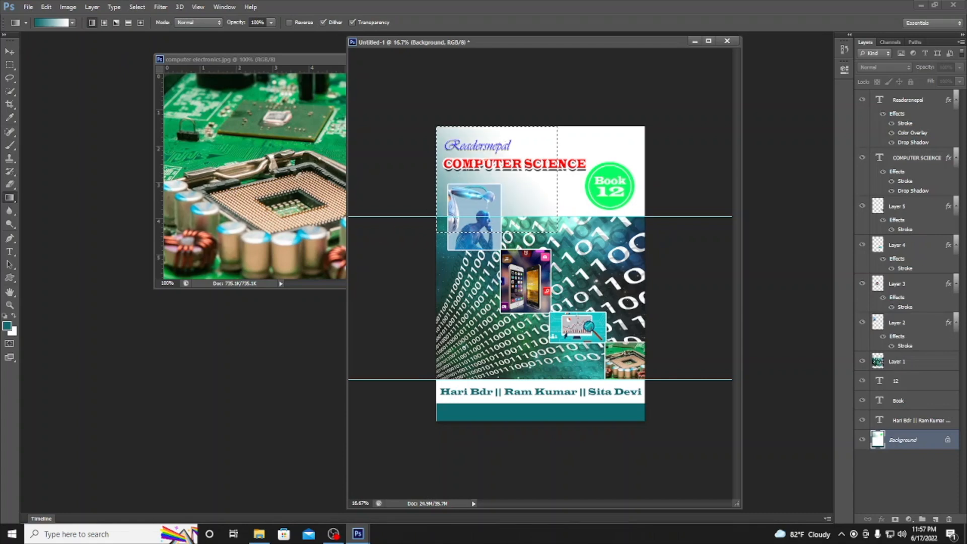
# Refill the selected corner of the Background layer with a longer teal-to-white gradient running diagonally toward the upper right, and deselect
pyautogui.moveTo(400, 231); pyautogui.dragTo(543, 133)
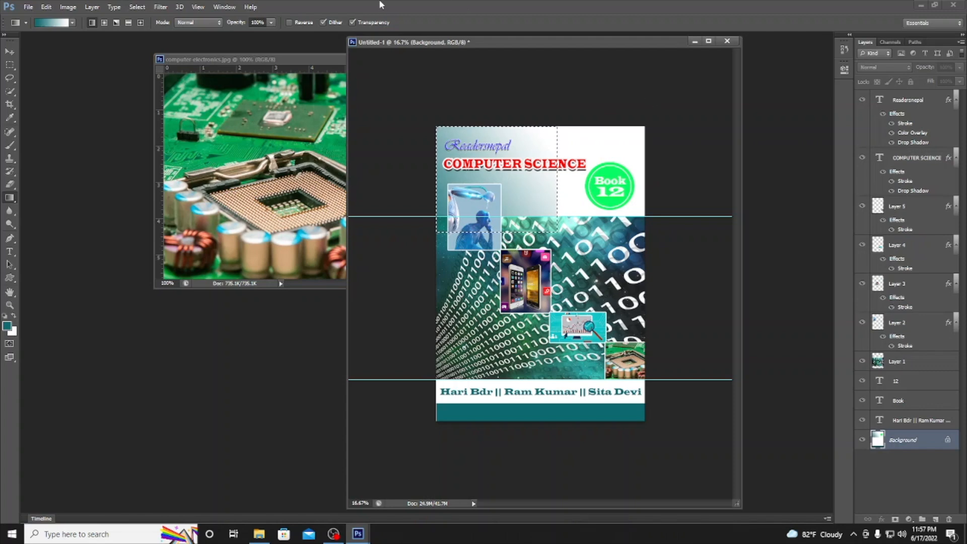
pyautogui.click(9, 65)
pyautogui.click(618, 213)
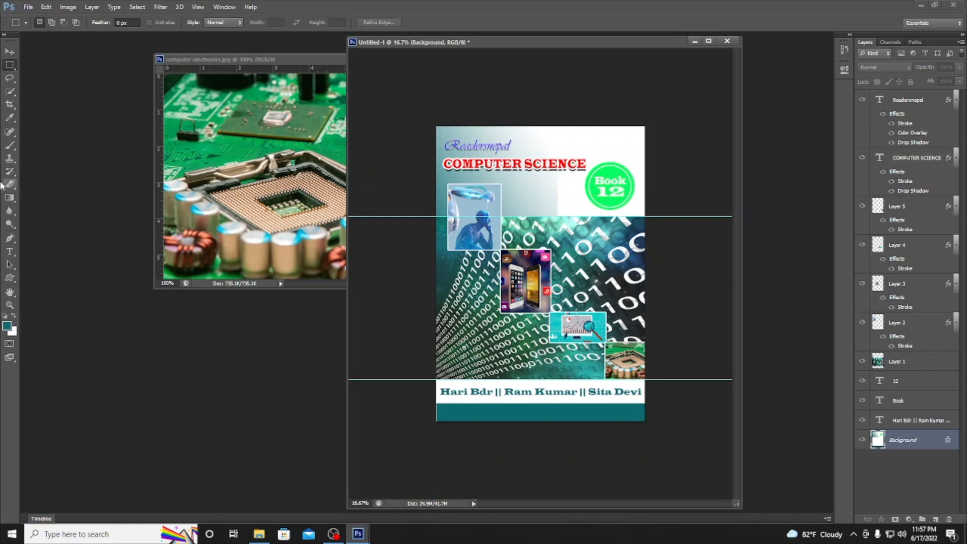
# Erase the hard vertical edge of the gradient between the title and the Book 12 badge using the Eraser at brush size 400
pyautogui.moveTo(10, 184); pyautogui.dragTo(30, 182)
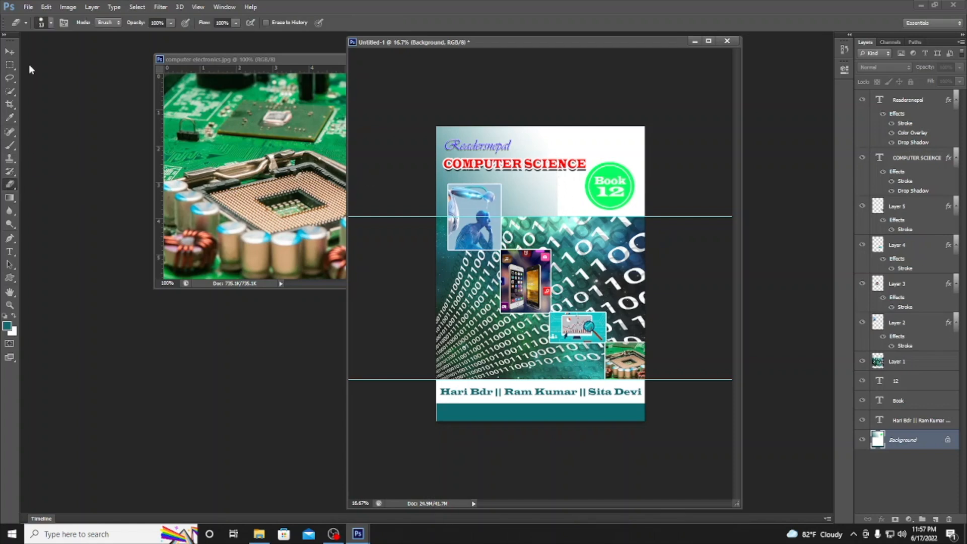
pyautogui.click(52, 23)
pyautogui.doubleClick(20, 101)
pyautogui.press(']')
pyautogui.press(']')
pyautogui.press(']')
pyautogui.press(']')
pyautogui.press(']')
pyautogui.moveTo(563, 200); pyautogui.dragTo(557, 145)
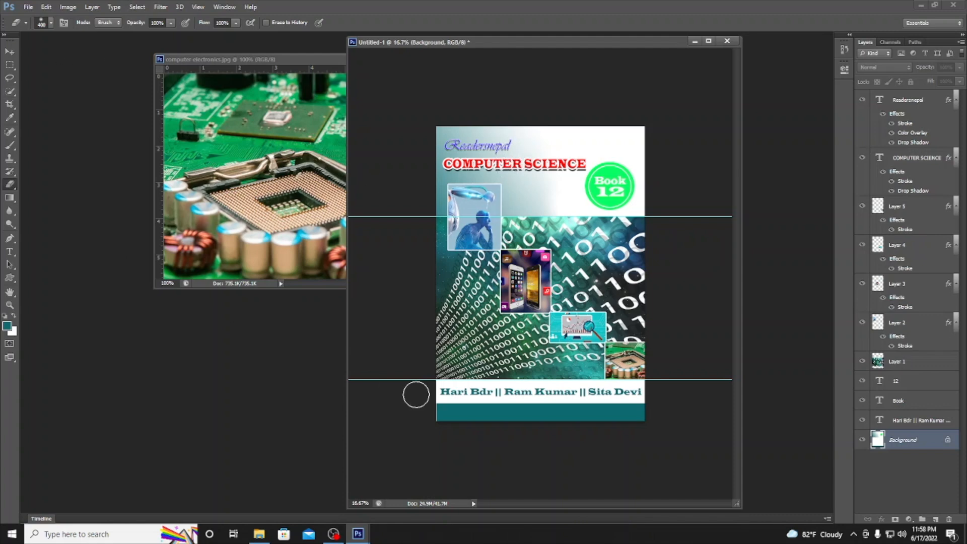
# Save a JPEG copy of the cover to the Desktop as "design" at Maximum quality with the Baseline ("Standard") format
pyautogui.click(28, 7)
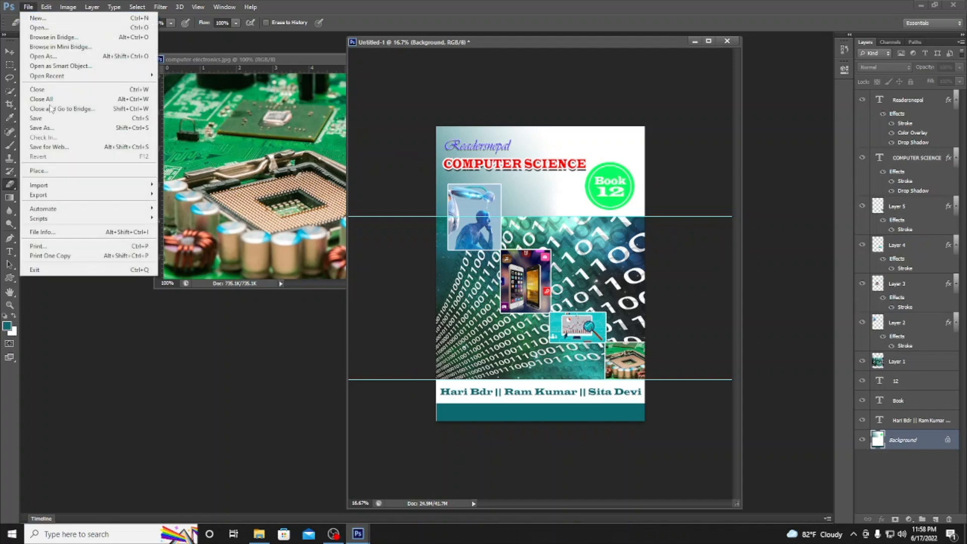
pyautogui.click(49, 126)
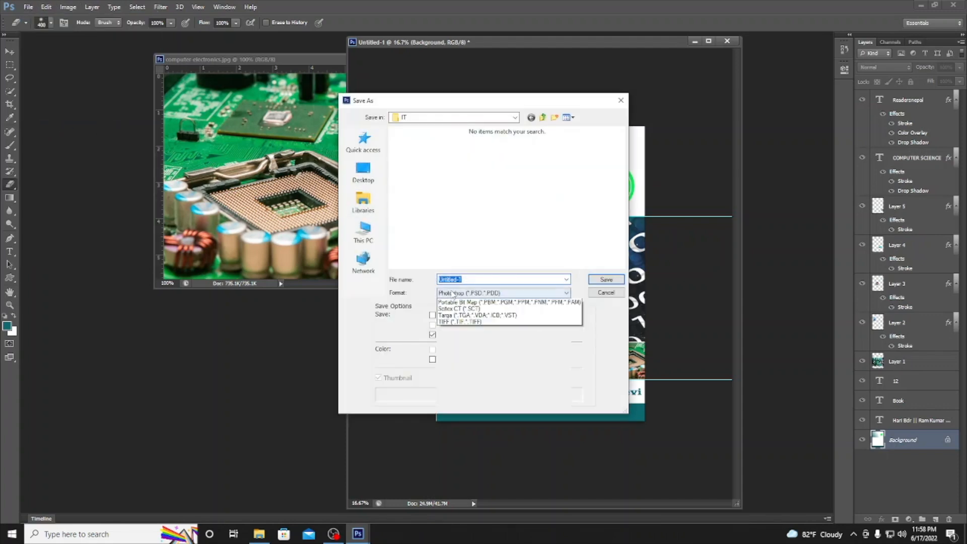
pyautogui.click(448, 292)
pyautogui.click(465, 362)
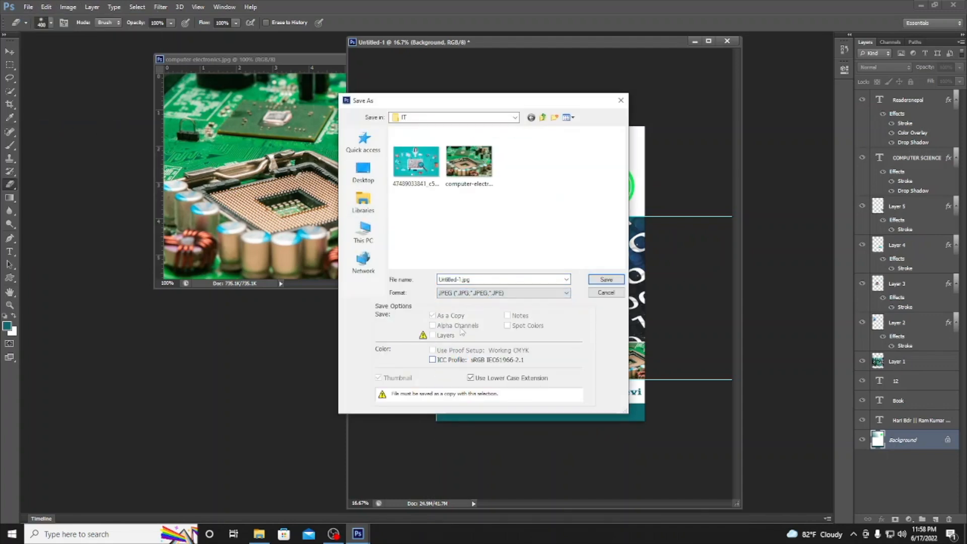
pyautogui.click(363, 172)
pyautogui.moveTo(496, 281); pyautogui.dragTo(415, 272)
pyautogui.write('design')
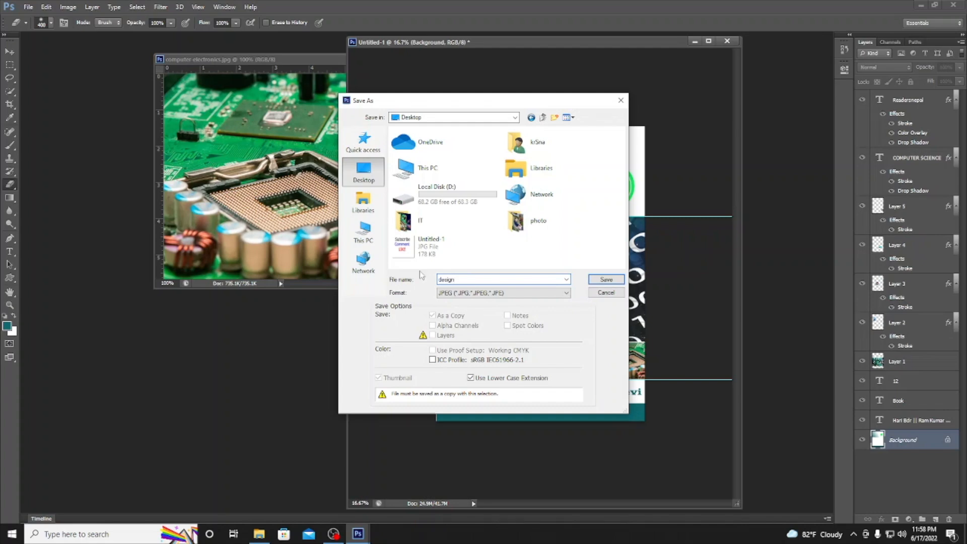
pyautogui.click(606, 279)
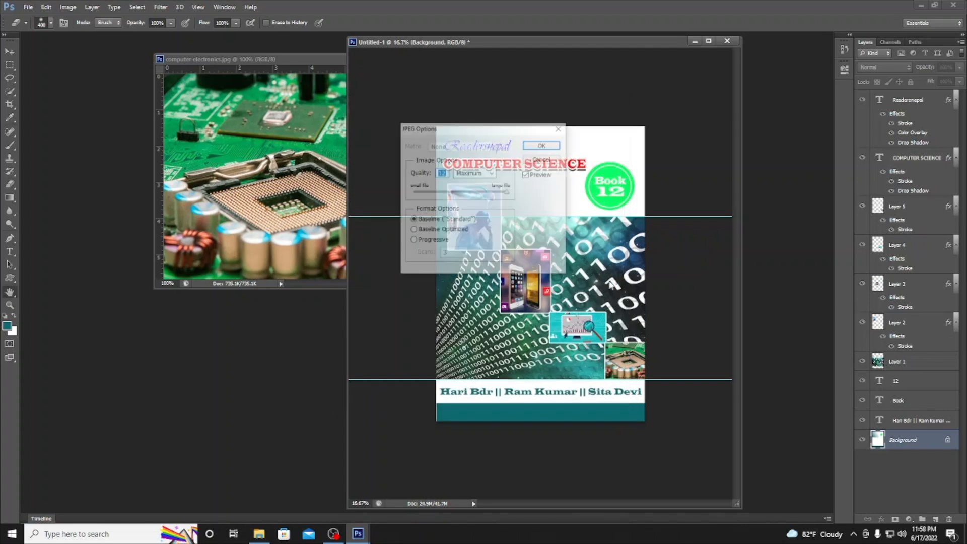
pyautogui.click(535, 145)
# Minimize Photoshop, switch to the Desktop folder in File Explorer and open the design image in a maximized viewer
pyautogui.moveTo(551, 44); pyautogui.dragTo(261, 33)
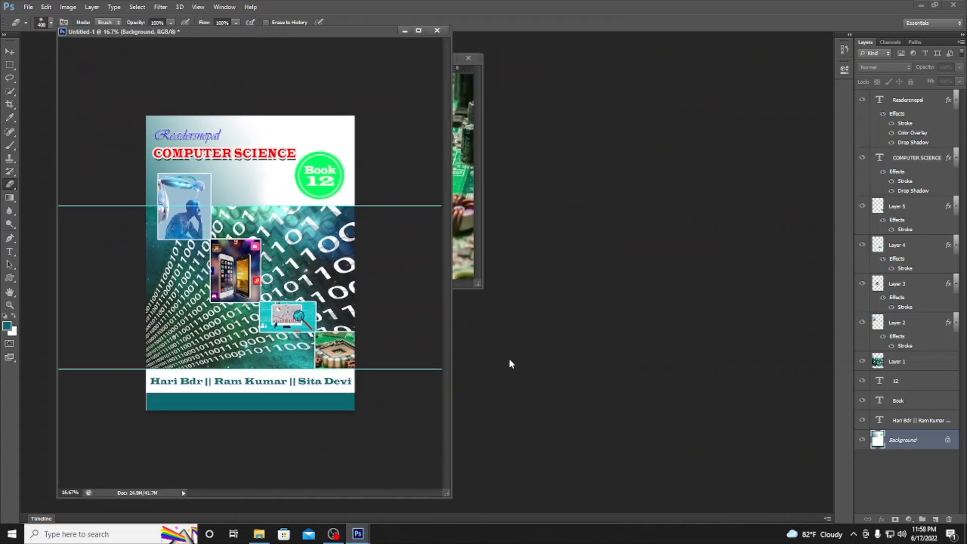
pyautogui.click(920, 7)
pyautogui.click(360, 293)
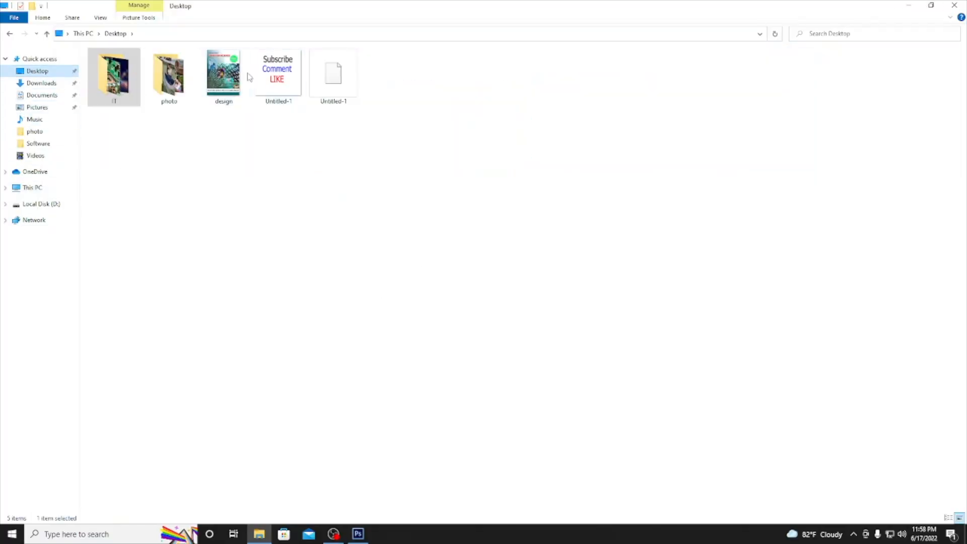
pyautogui.doubleClick(233, 76)
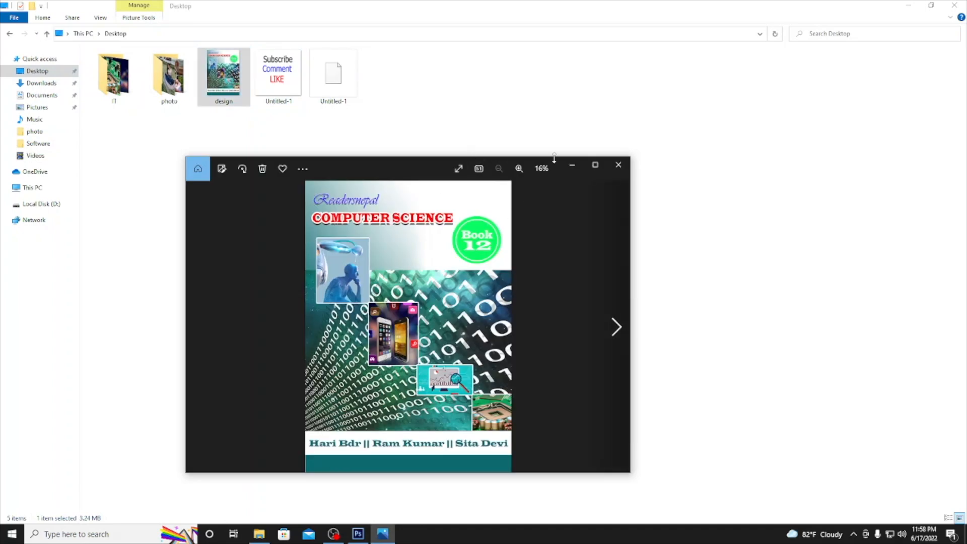
pyautogui.click(595, 166)
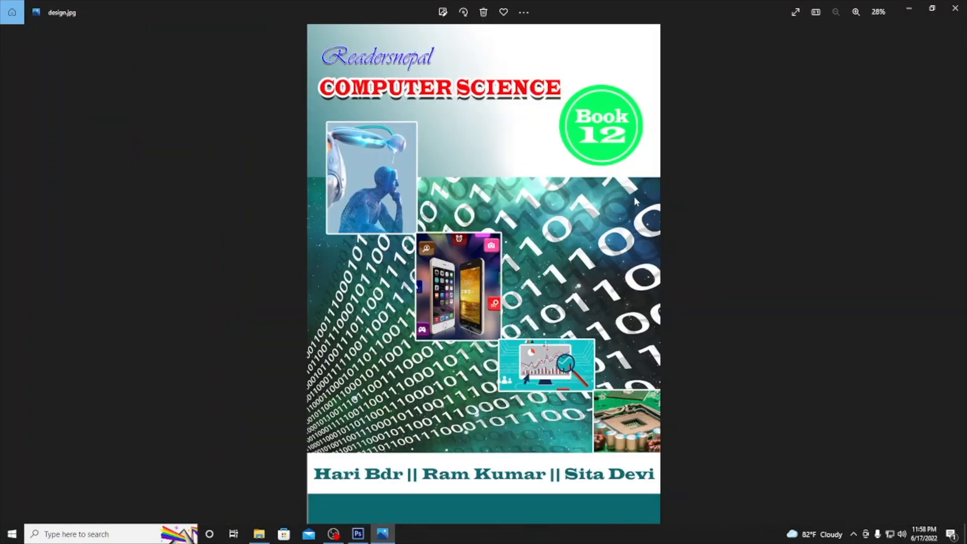
# Restore and enlarge the image viewer window, and examine the exported cover's details and overall layout
pyautogui.click(933, 8)
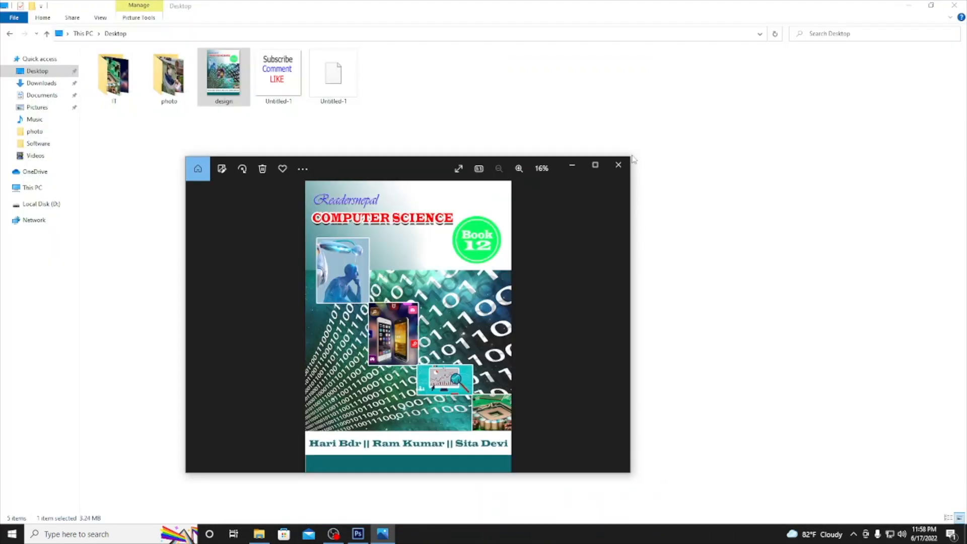
pyautogui.moveTo(631, 157); pyautogui.dragTo(821, 1)
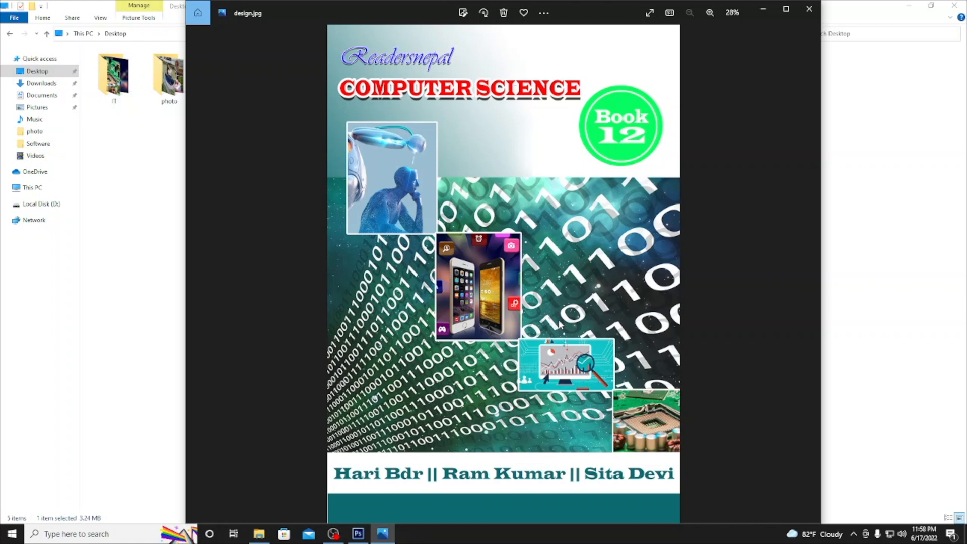
pyautogui.scroll(1, 624, 55)
pyautogui.scroll(-1, 564, 55)
pyautogui.moveTo(577, 7); pyautogui.dragTo(450, 7)
pyautogui.scroll(1, 476, 233)
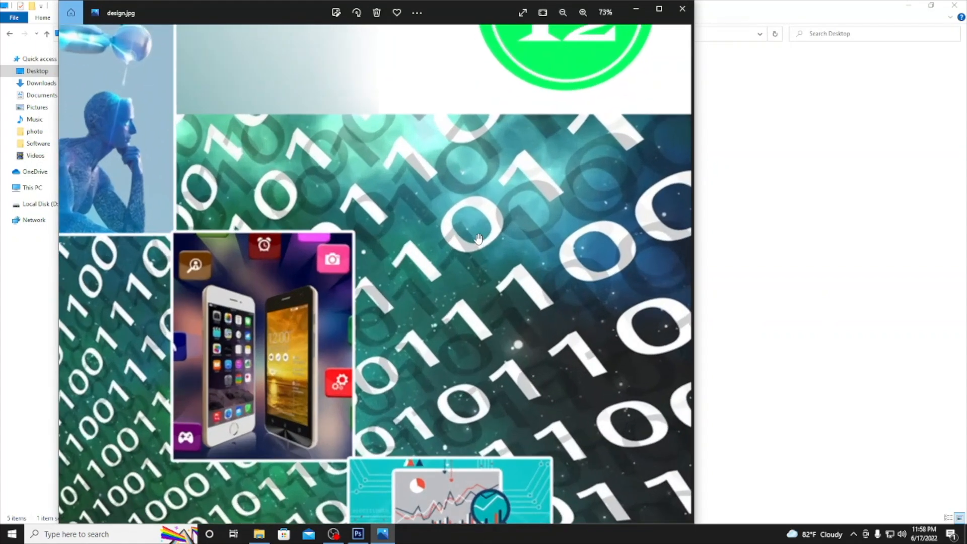
pyautogui.scroll(-1, 479, 238)
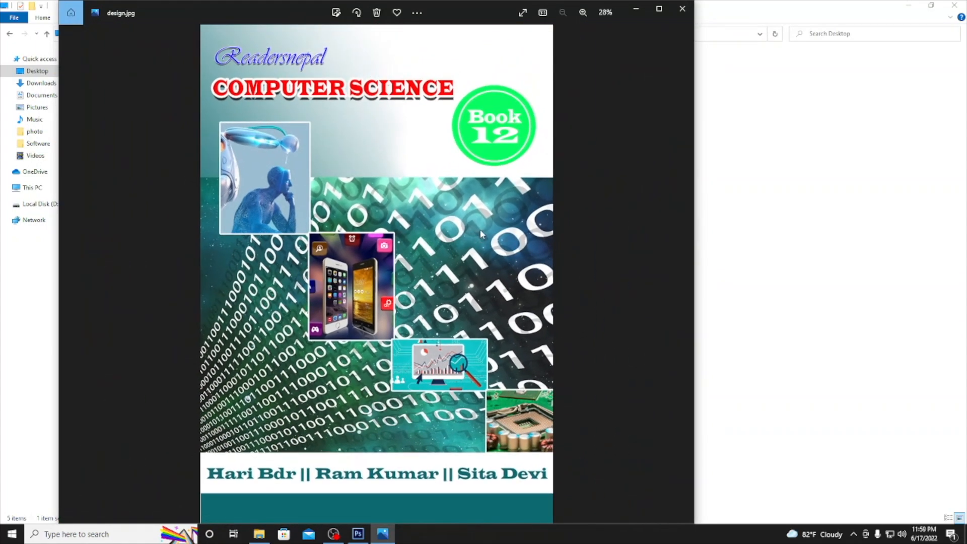